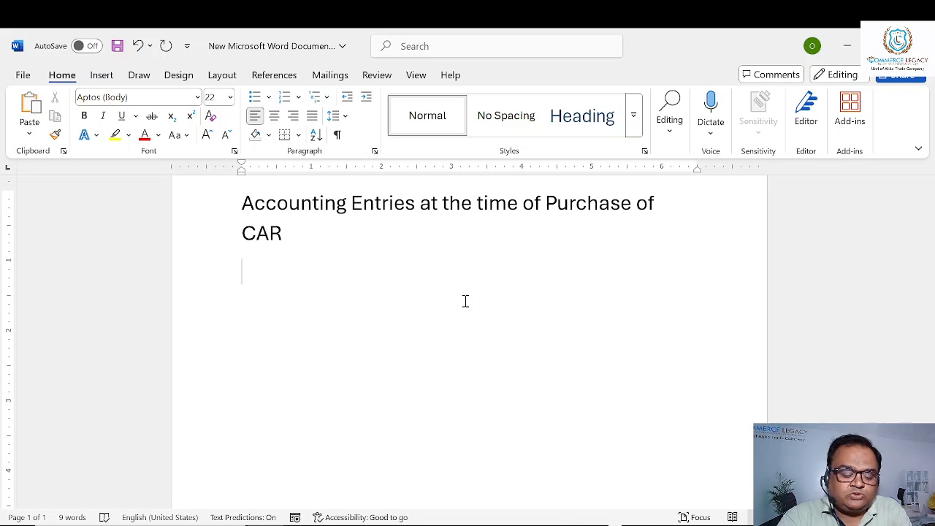
Enter the line "Car Cost- Rs 10,00,000" below the document heading.
{"action": "type", "text": "Car "}
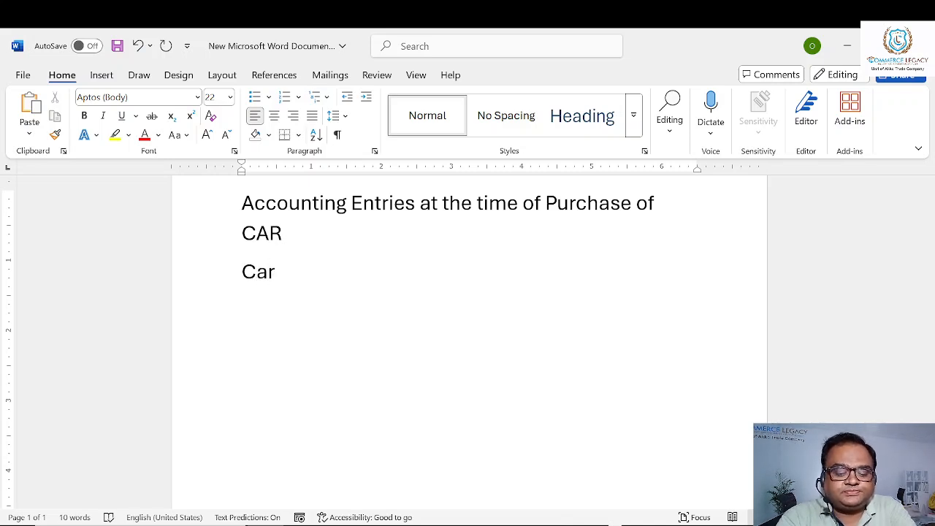
{"action": "type", "text": "C"}
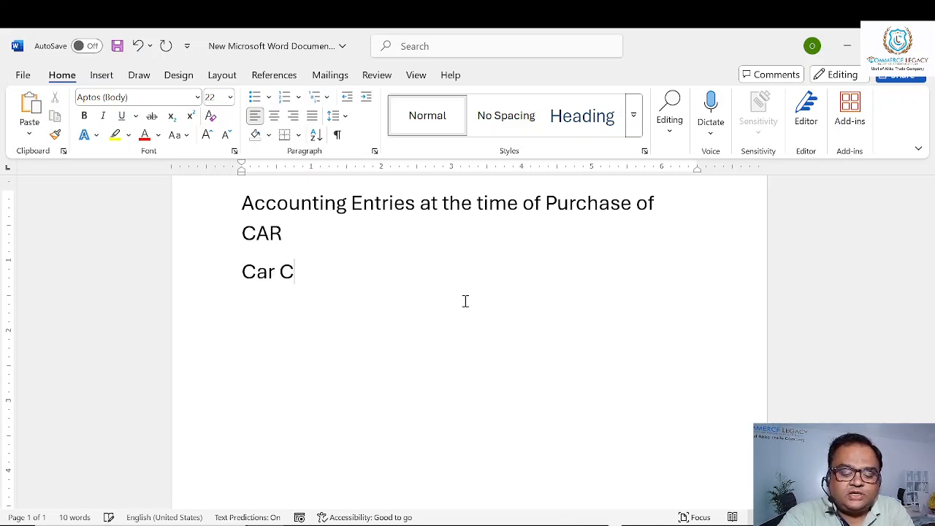
{"action": "type", "text": "ost-"}
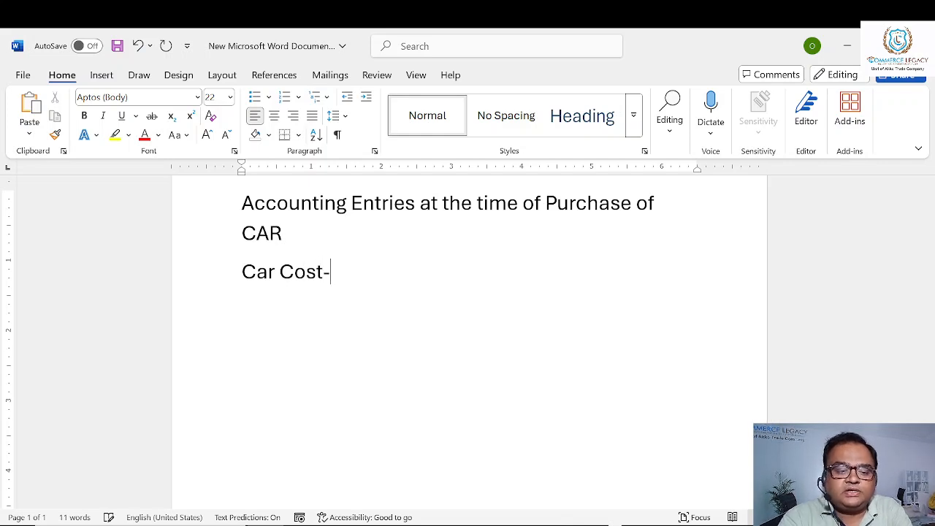
{"action": "type", "text": " Rs "}
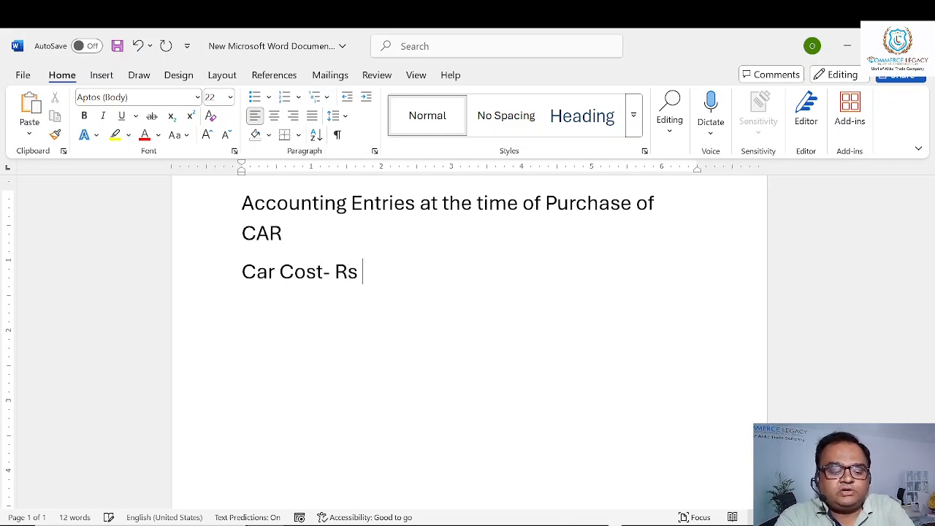
{"action": "type", "text": "10,0"}
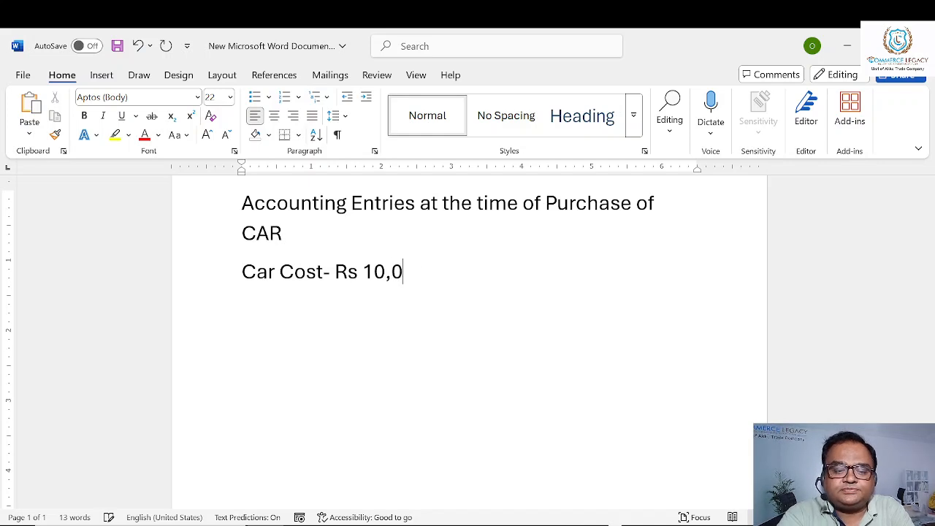
{"action": "type", "text": "0,000"}
Add the line "Road Tax- Rs 10,000" below the car cost.
{"action": "key", "text": "Return"}
{"action": "type", "text": "Road"}
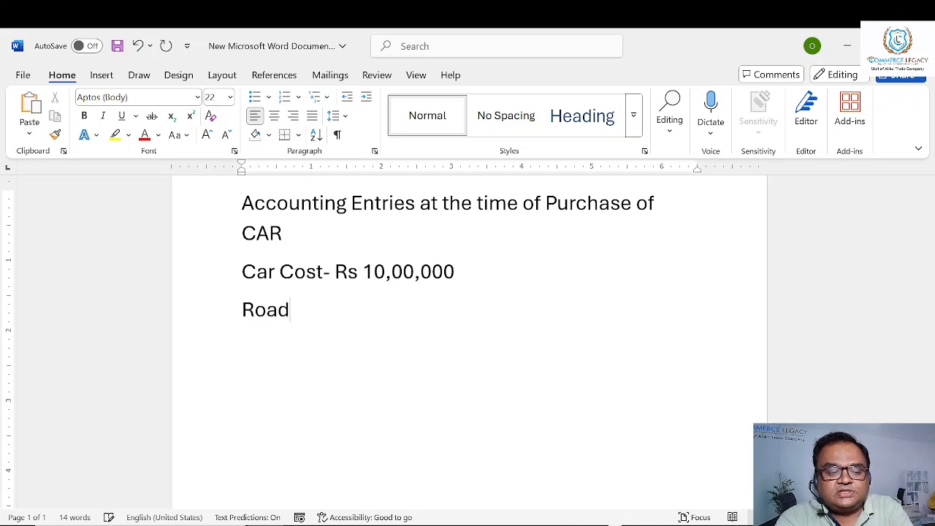
{"action": "type", "text": " Tax"}
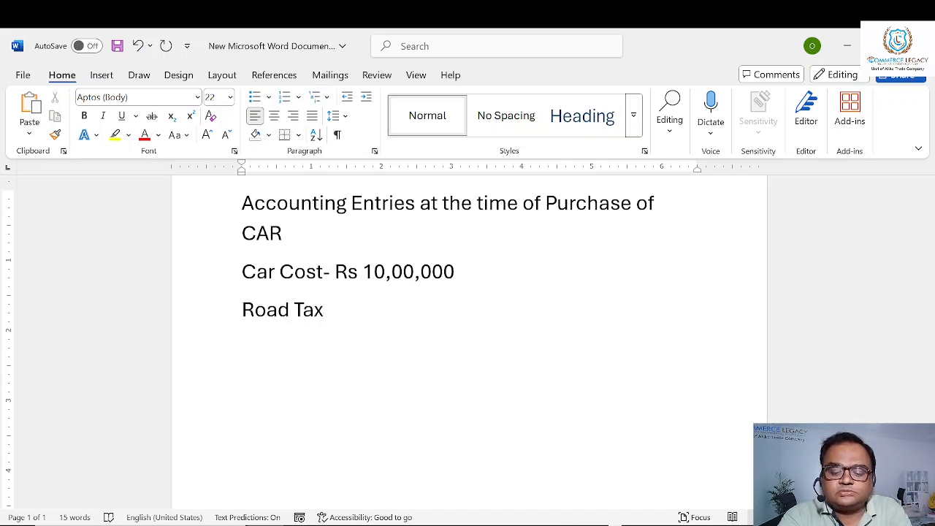
{"action": "type", "text": "- Rs"}
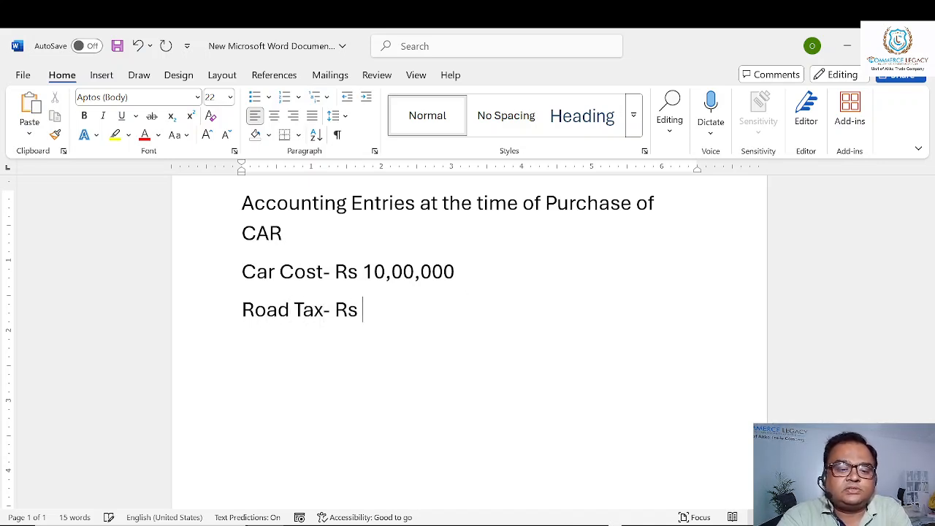
{"action": "type", "text": " 1"}
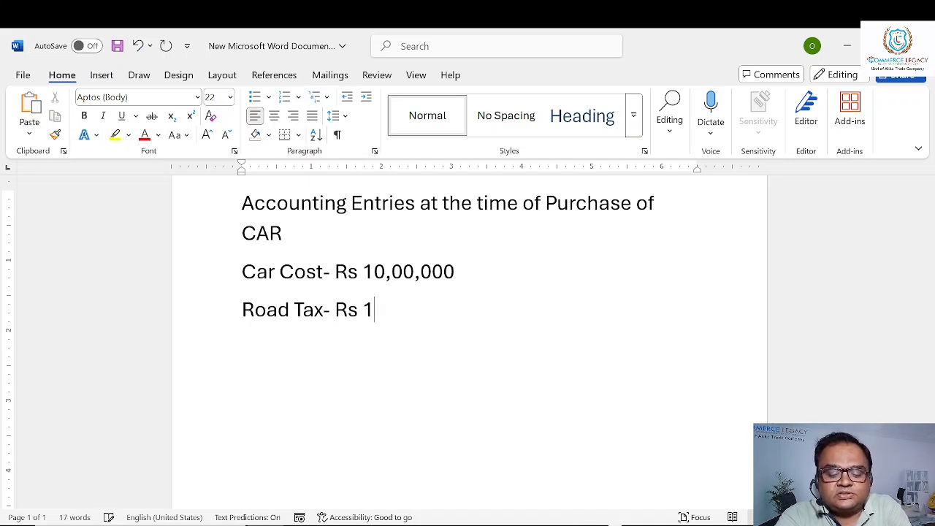
{"action": "type", "text": "0,000"}
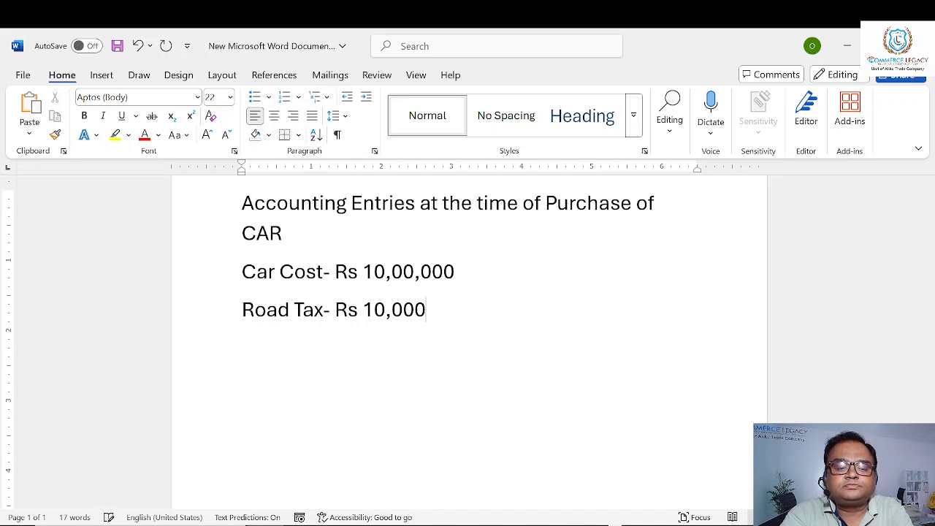
Add the line "Insurance- Rs 25000" below the road tax.
{"action": "key", "text": "Return"}
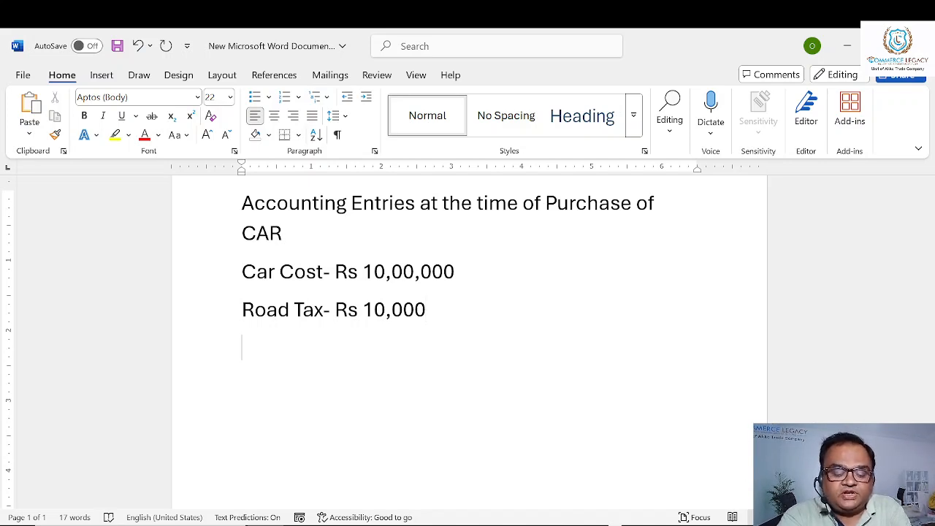
{"action": "type", "text": "In"}
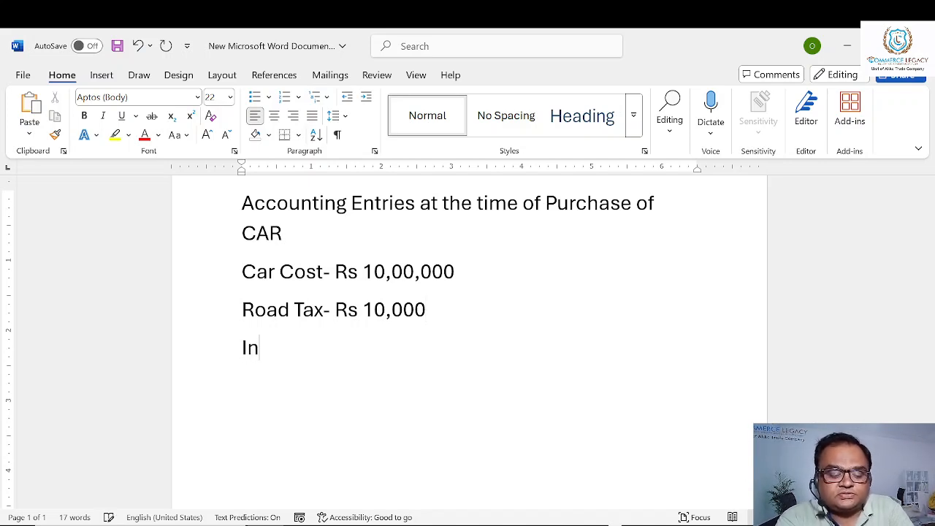
{"action": "type", "text": "suranc"}
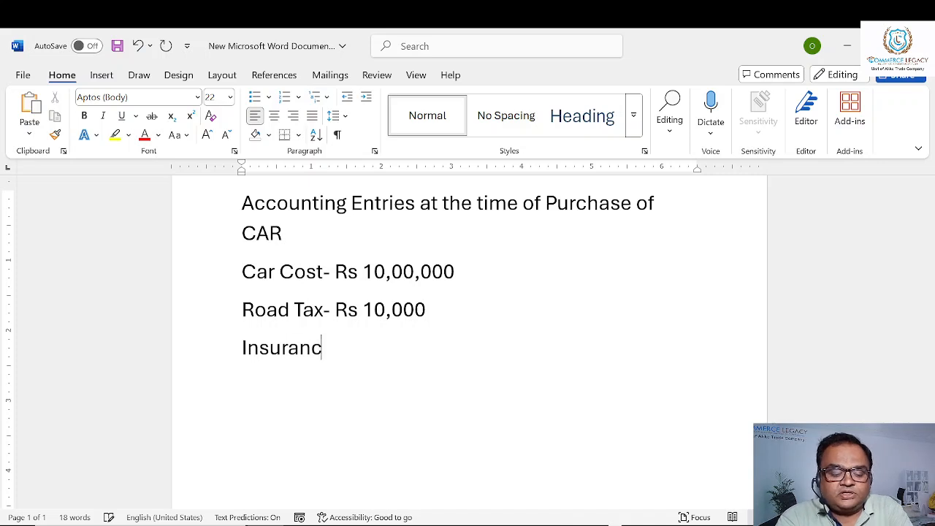
{"action": "type", "text": "e"}
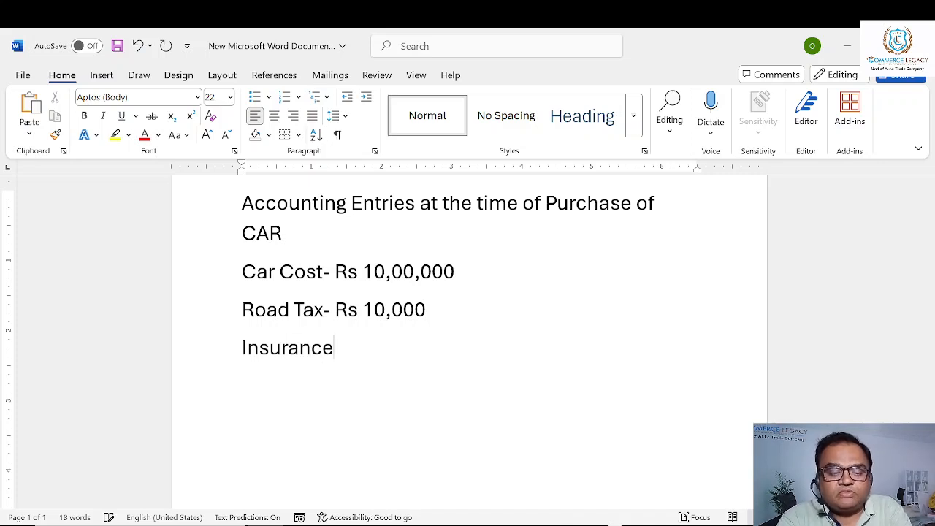
{"action": "type", "text": "-"}
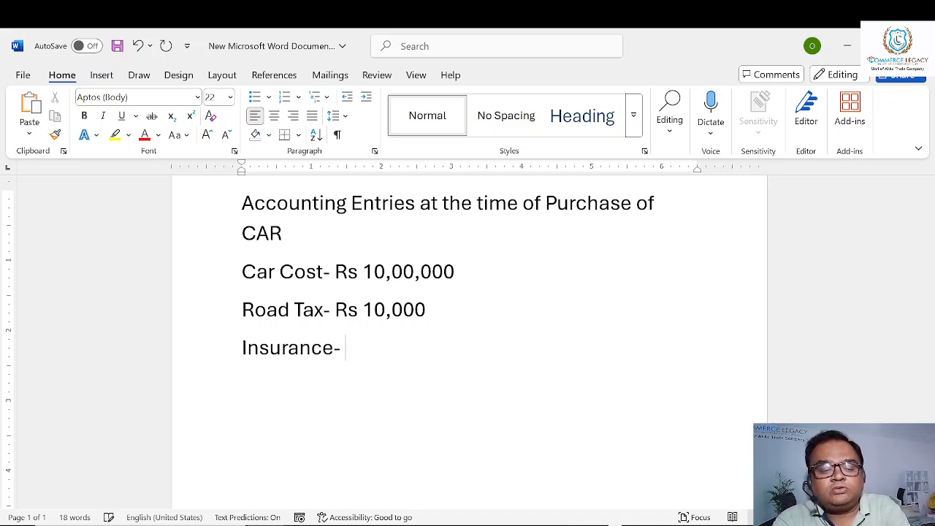
{"action": "type", "text": " Rs"}
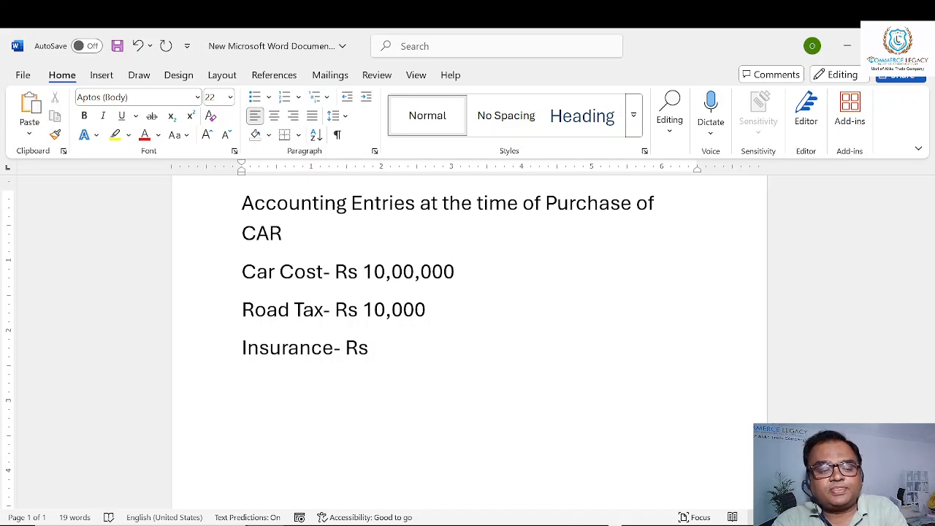
{"action": "type", "text": " 25"}
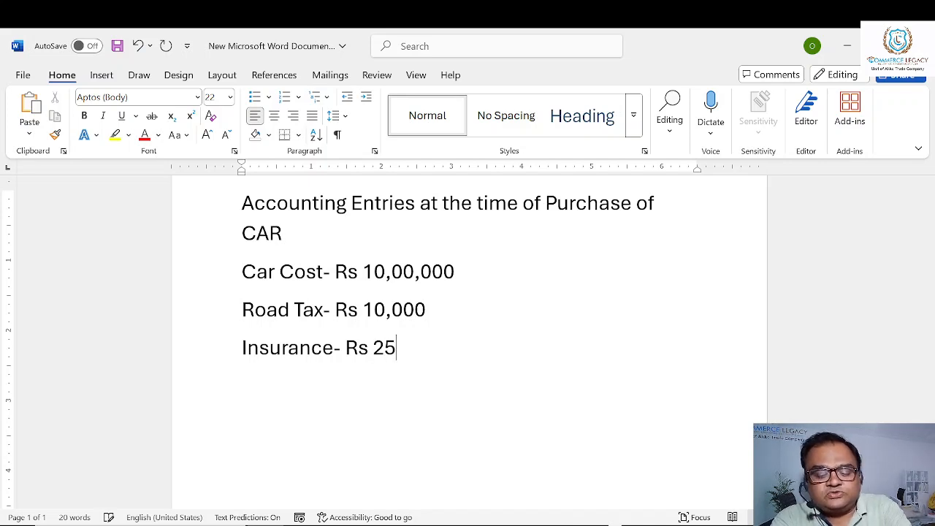
{"action": "type", "text": "000"}
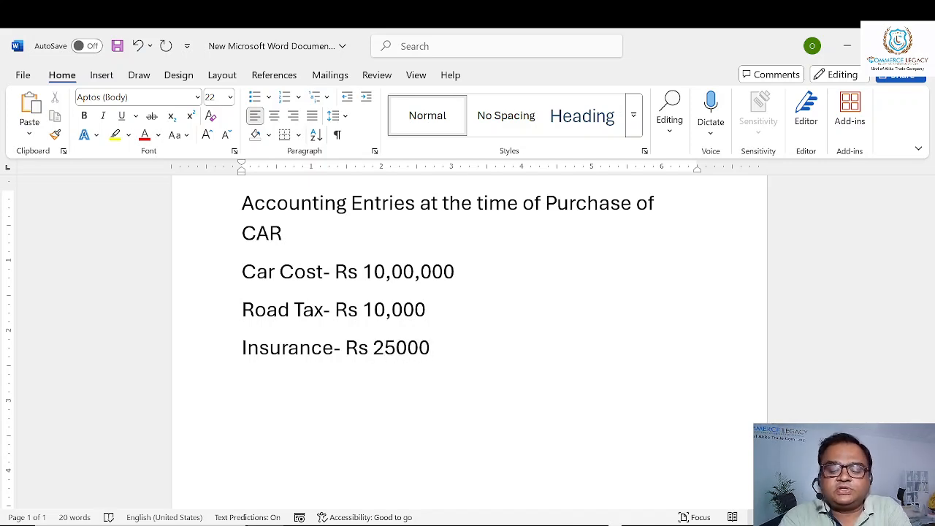
Add the line "Installation- Rs 25000" below the insurance amount.
{"action": "key", "text": "Return"}
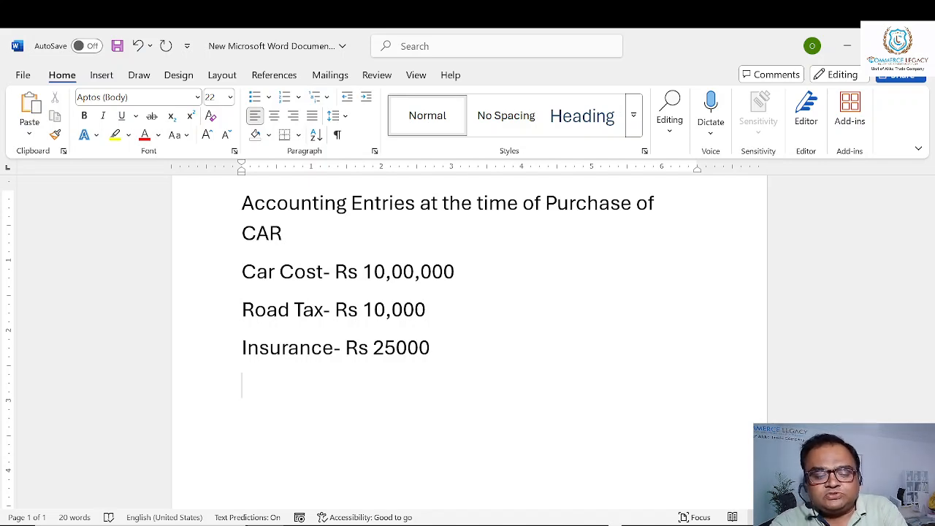
{"action": "type", "text": "Inst"}
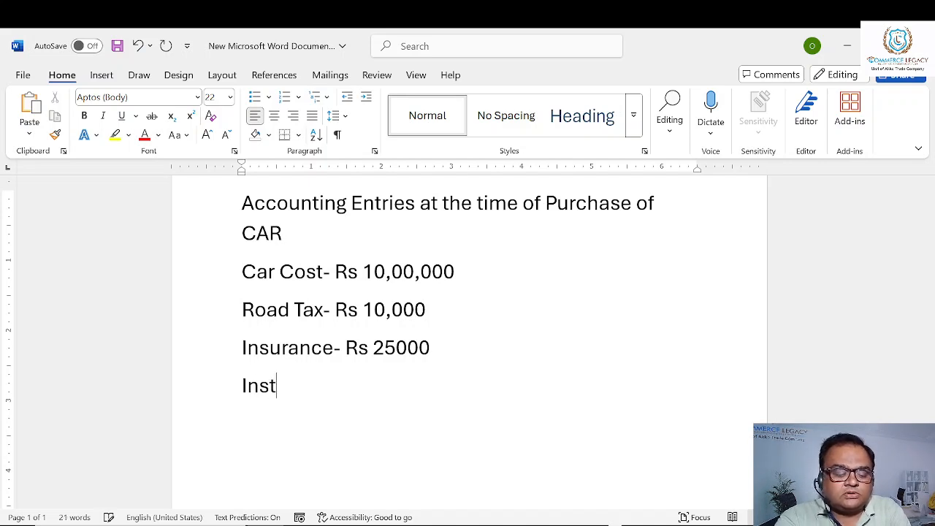
{"action": "key", "text": "BackSpace"}
{"action": "type", "text": "tallat"}
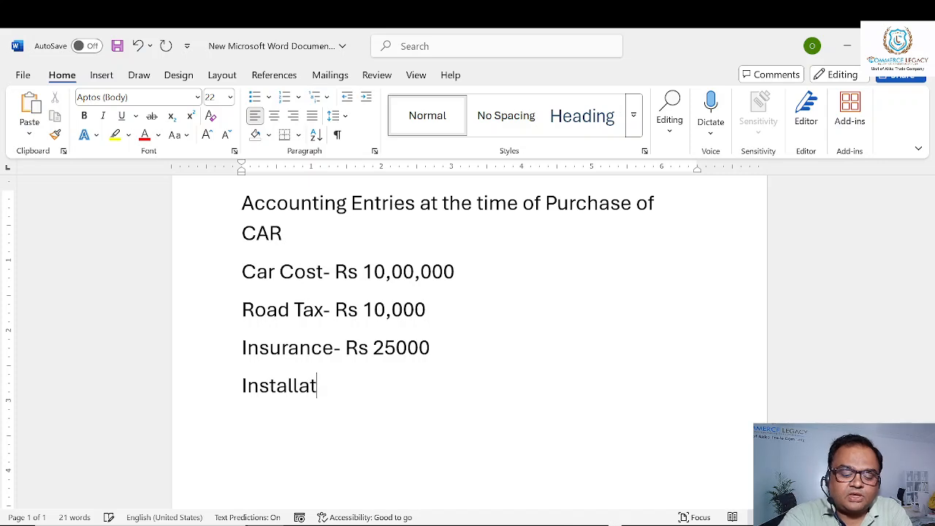
{"action": "type", "text": "ion- "}
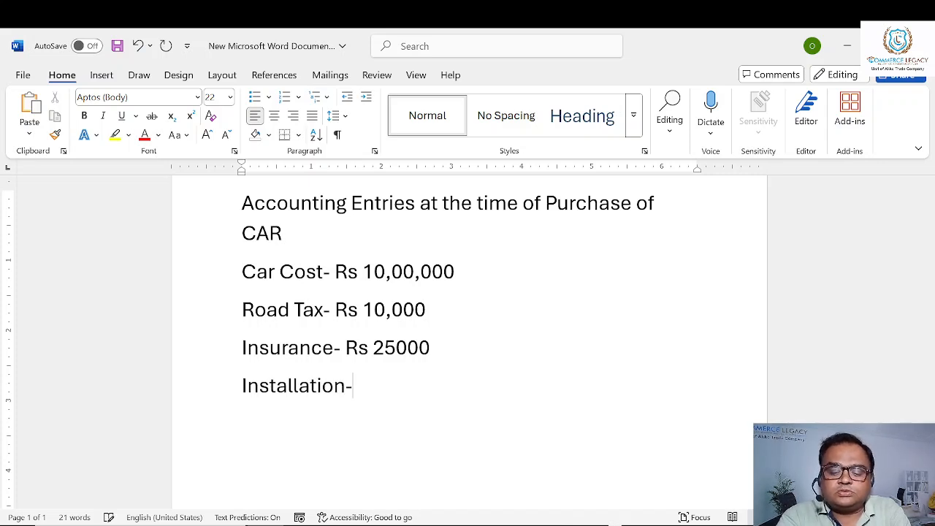
{"action": "type", "text": "Rs "}
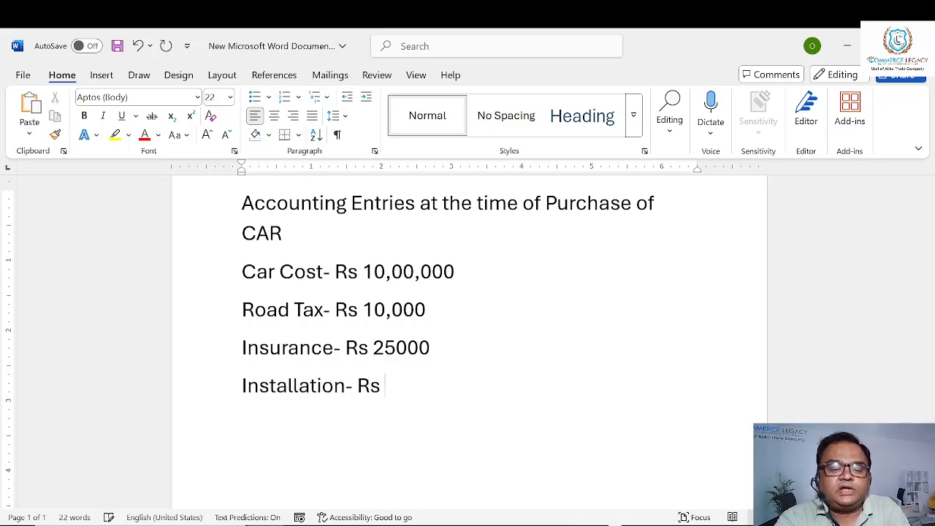
{"action": "type", "text": "25000"}
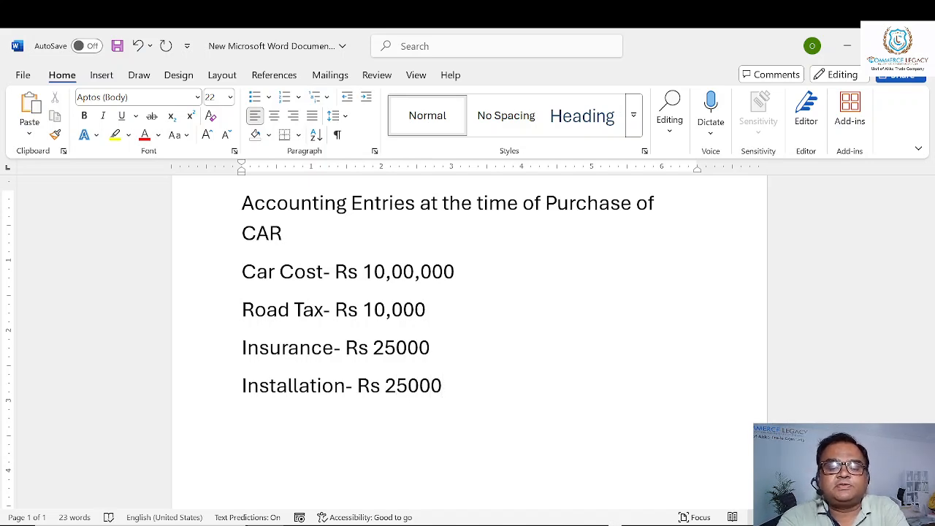
Add the line "GST- Rs 2,00,000" below the installation amount.
{"action": "key", "text": "Return"}
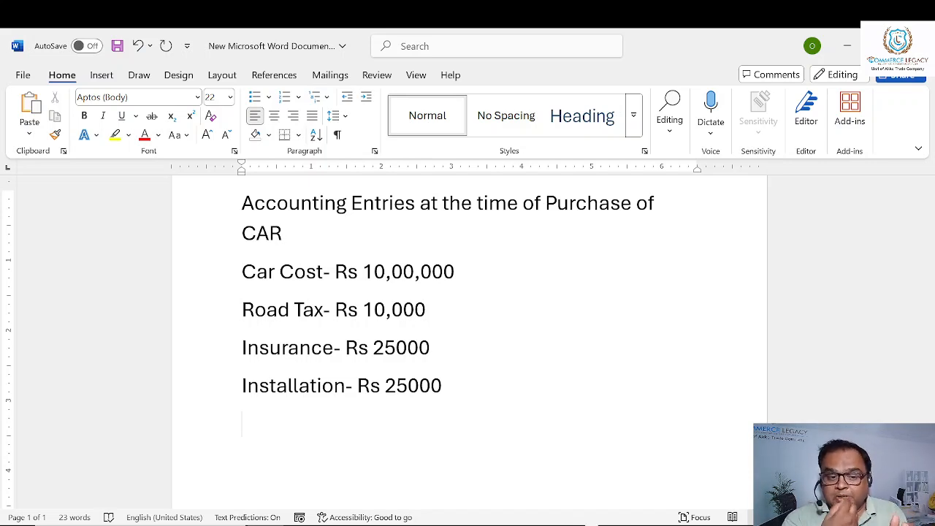
{"action": "type", "text": "GST"}
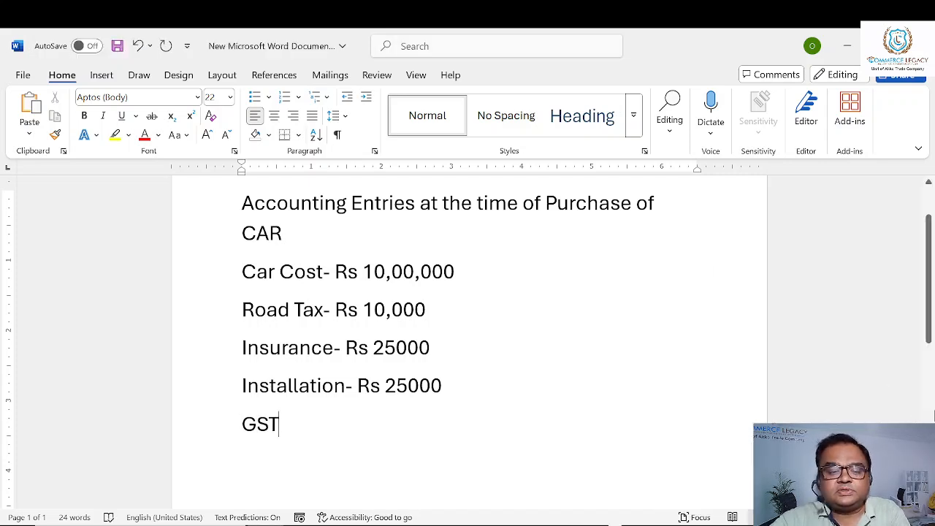
{"action": "type", "text": "- Rs "}
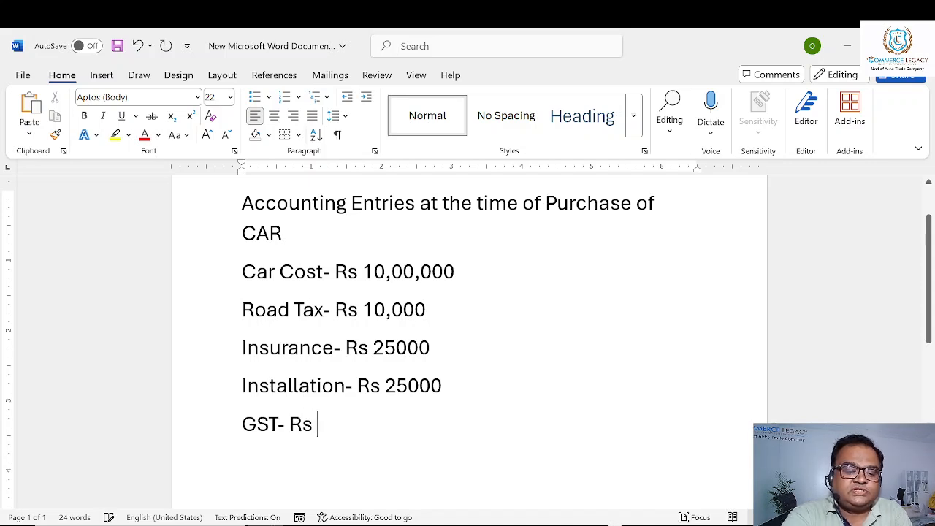
{"action": "type", "text": "2,"}
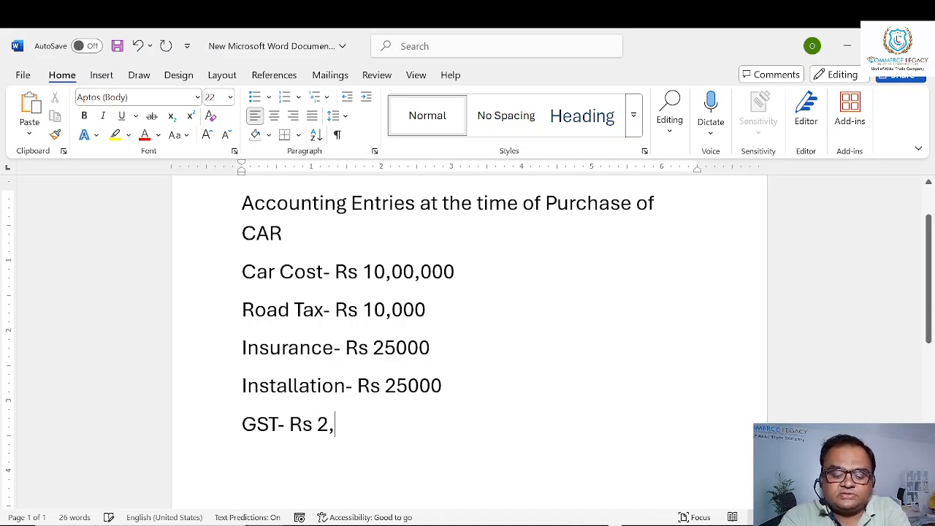
{"action": "type", "text": "00,000"}
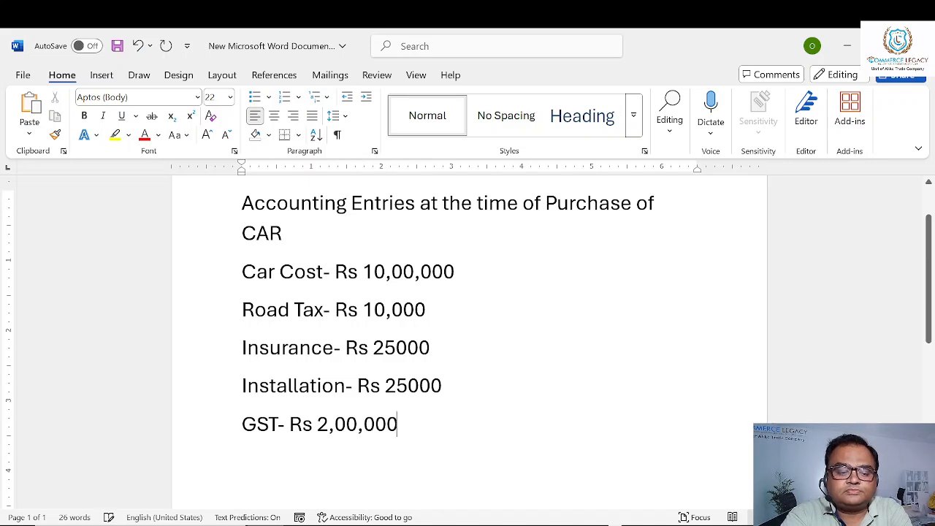
{"action": "key", "text": "Return"}
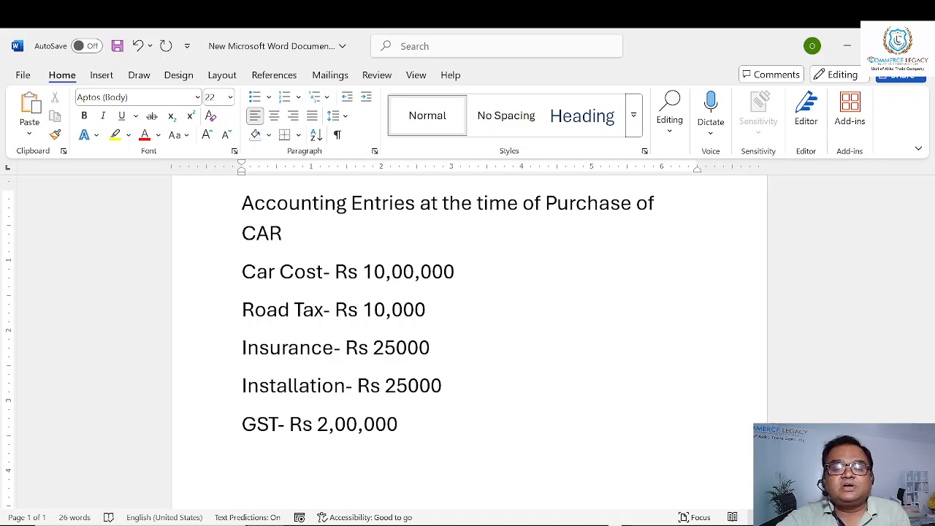
{"action": "left_click", "coordinate": [411, 426]}
{"action": "left_click_drag", "start_coordinate": [353, 423], "coordinate": [231, 270]}
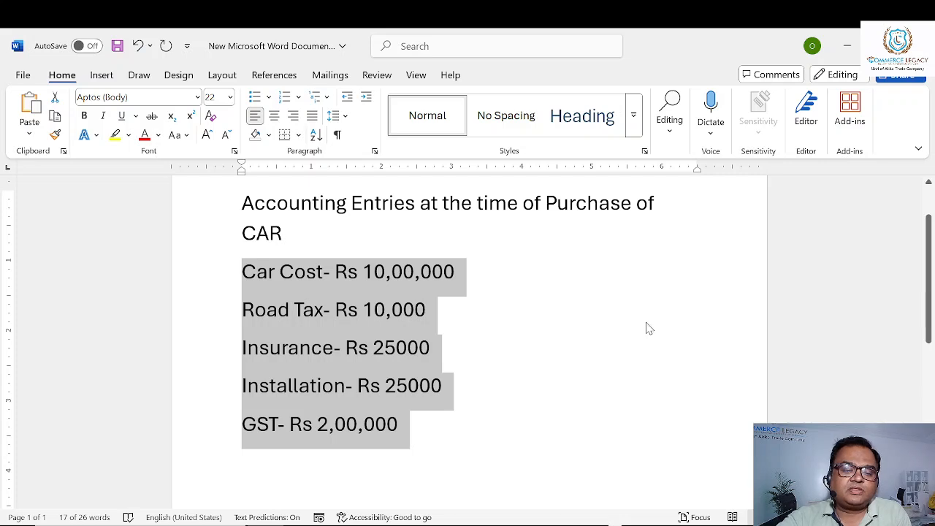
{"action": "left_click", "coordinate": [468, 420]}
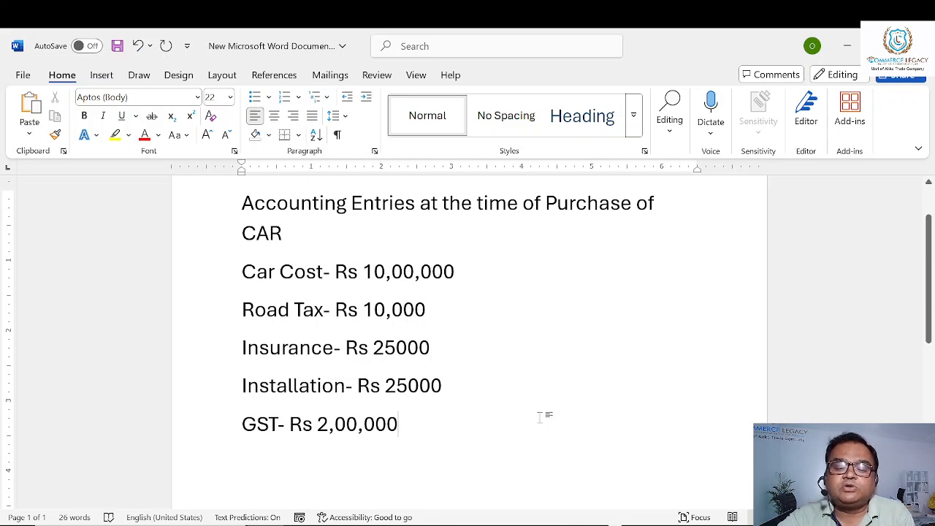
{"action": "left_click_drag", "start_coordinate": [407, 429], "coordinate": [269, 271]}
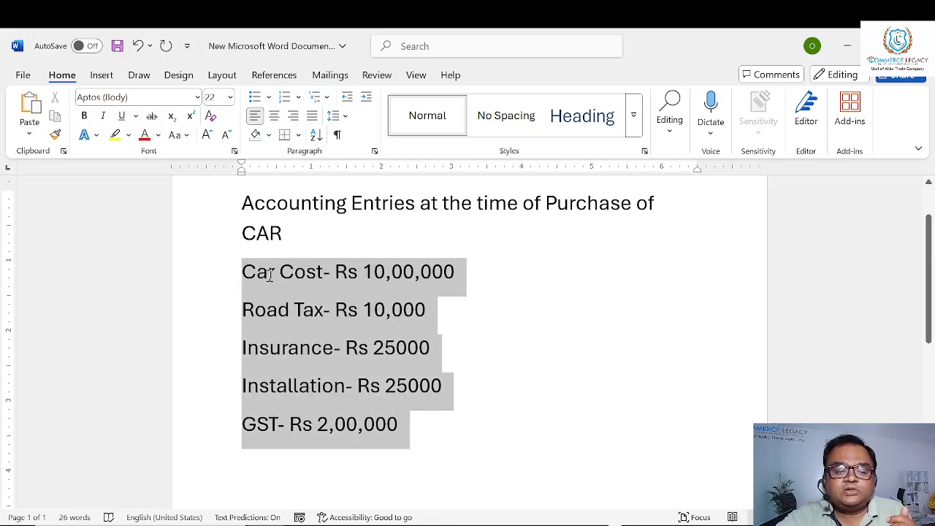
{"action": "left_click", "coordinate": [551, 417]}
Add the line "Purchase cost of Car=12, 60,000" below the GST amount.
{"action": "left_click", "coordinate": [413, 419]}
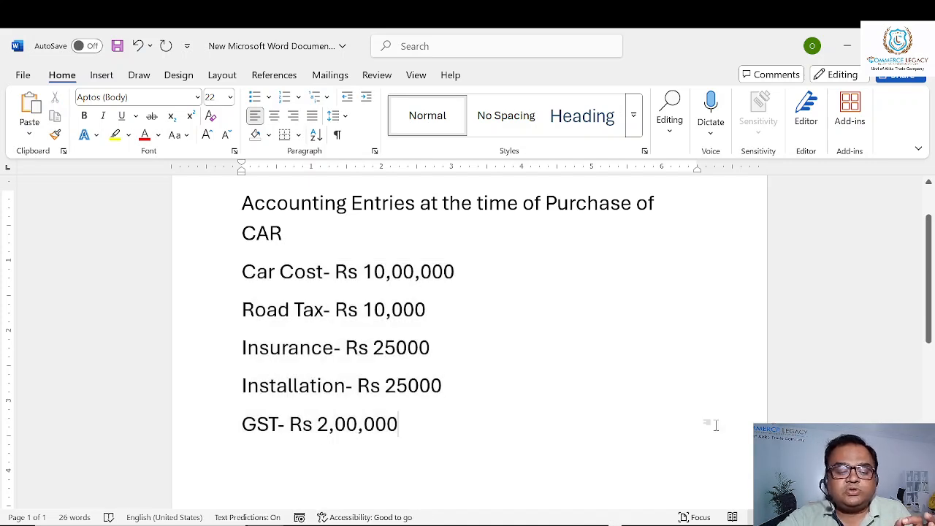
{"action": "key", "text": "Return"}
{"action": "type", "text": "Purchas"}
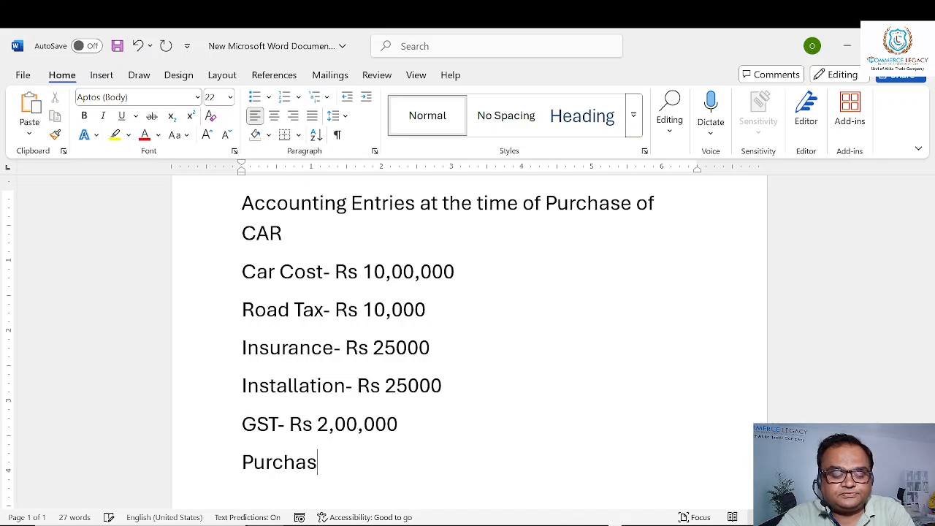
{"action": "type", "text": "e cost "}
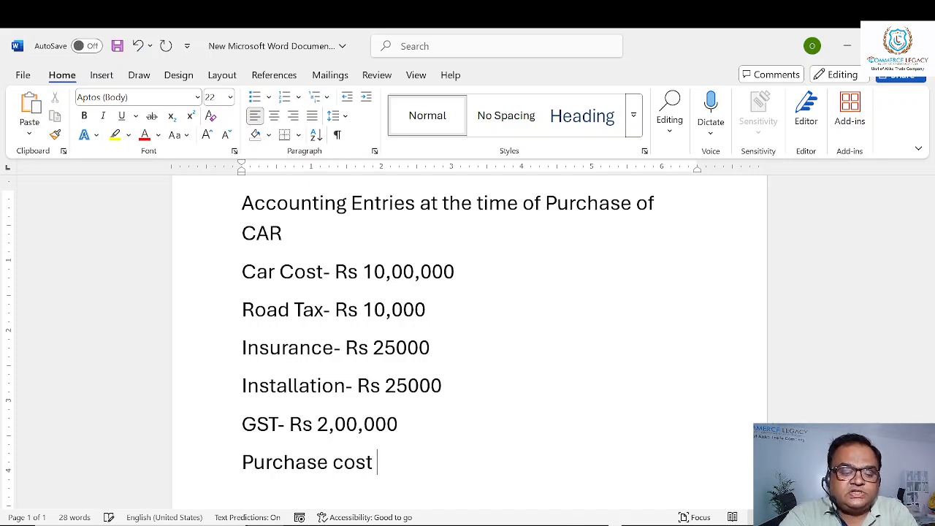
{"action": "type", "text": "of Car="}
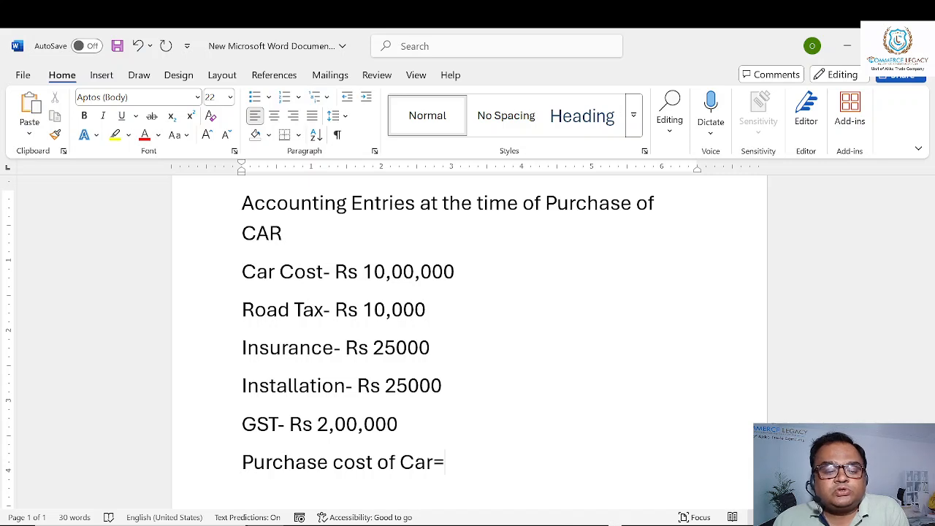
{"action": "type", "text": "12, 60,00"}
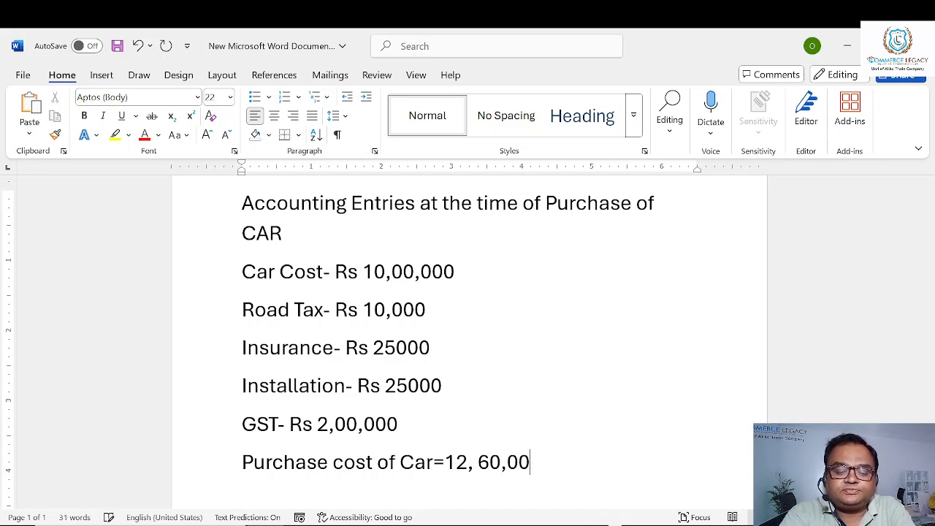
{"action": "type", "text": "0"}
Add the line "Vendor- MT Car solutions PVT LTD" below the purchase cost, correcting the misspelled word "Vendor".
{"action": "key", "text": "Return"}
{"action": "type", "text": "Vendoe- M"}
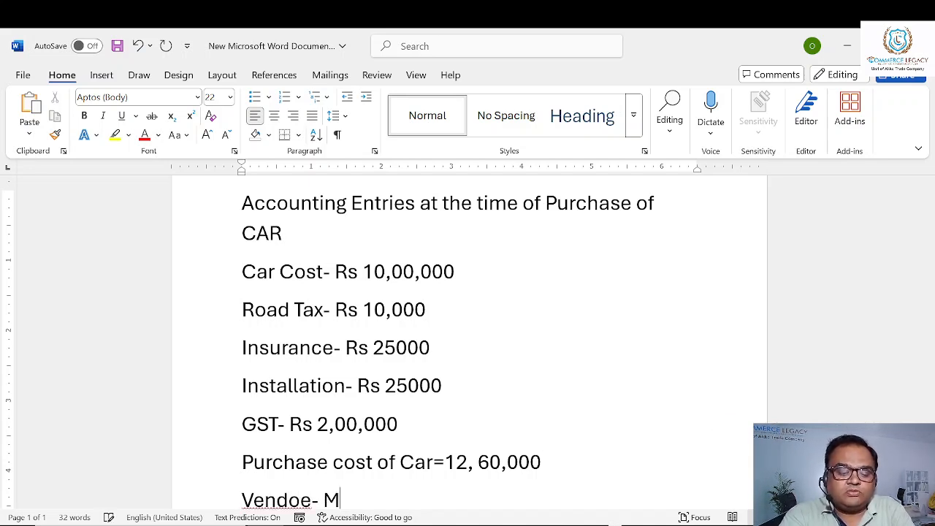
{"action": "type", "text": "T Car "}
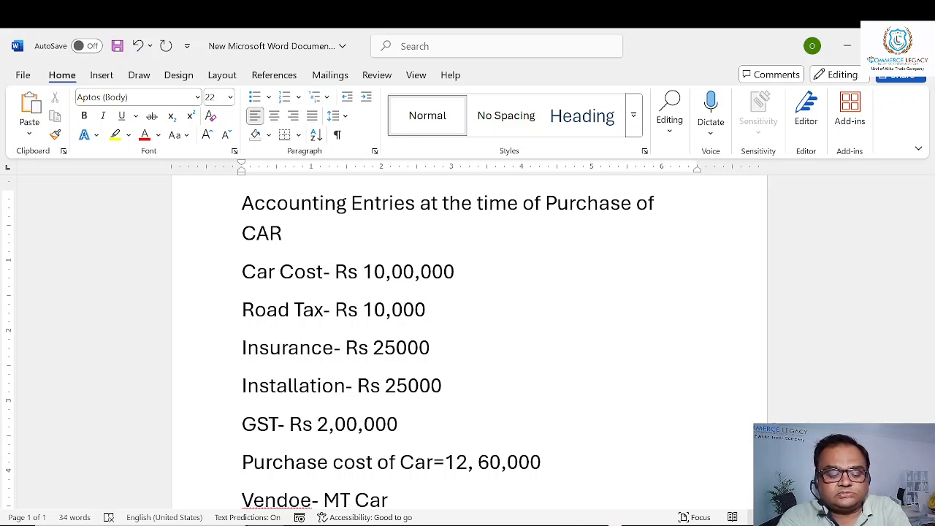
{"action": "type", "text": "sol"}
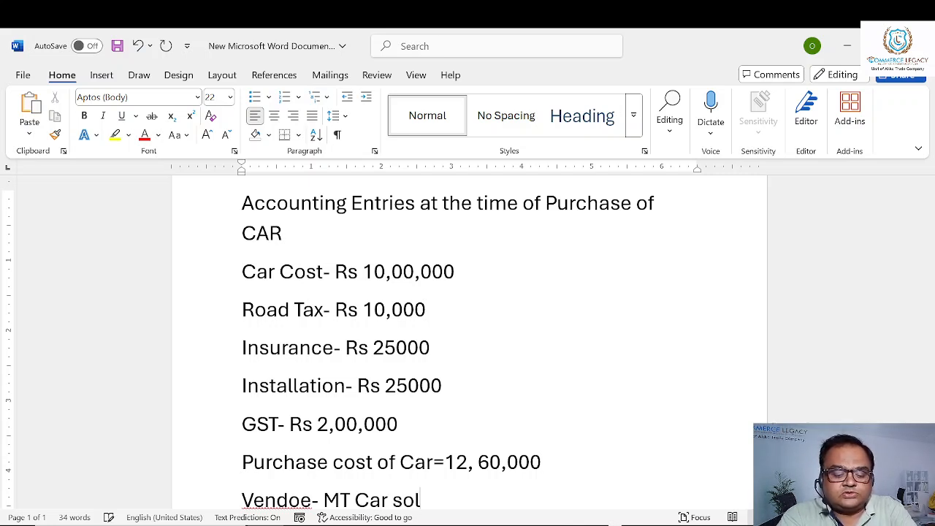
{"action": "type", "text": "utions"}
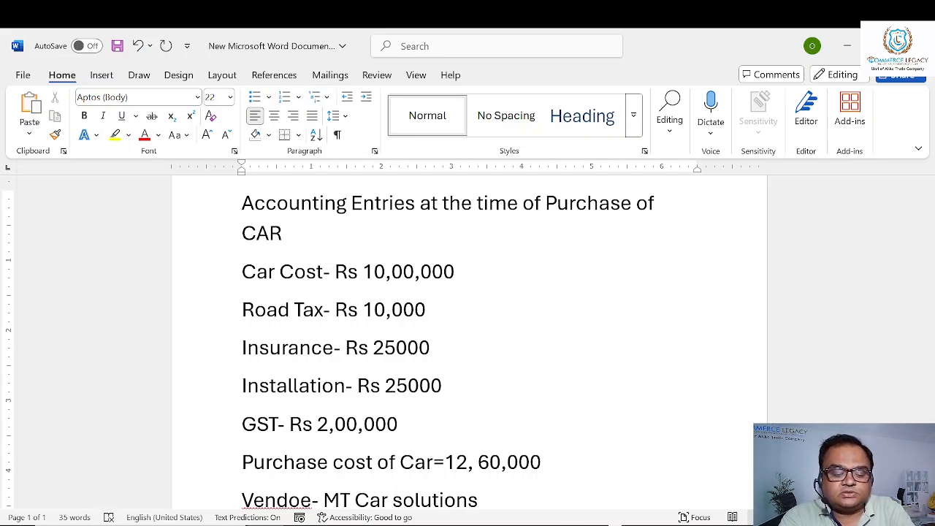
{"action": "type", "text": " PVT LTd"}
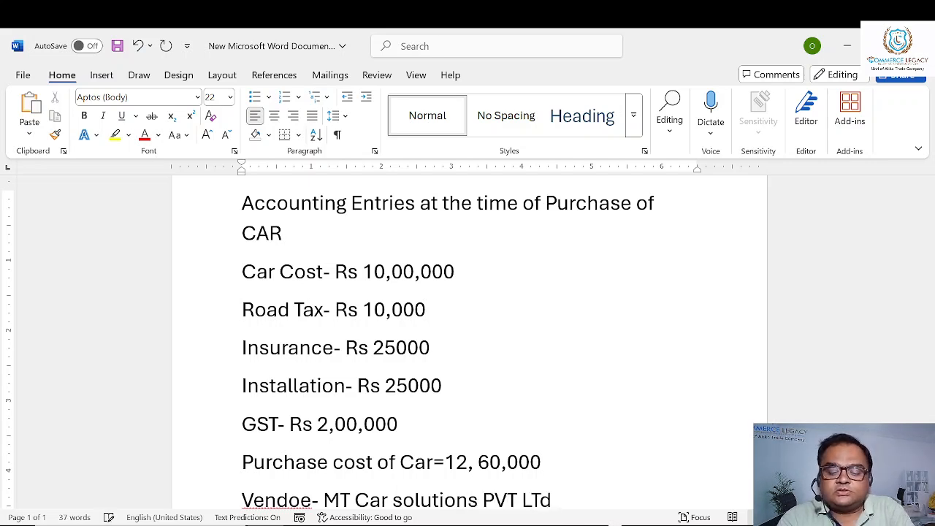
{"action": "key", "text": "BackSpace"}
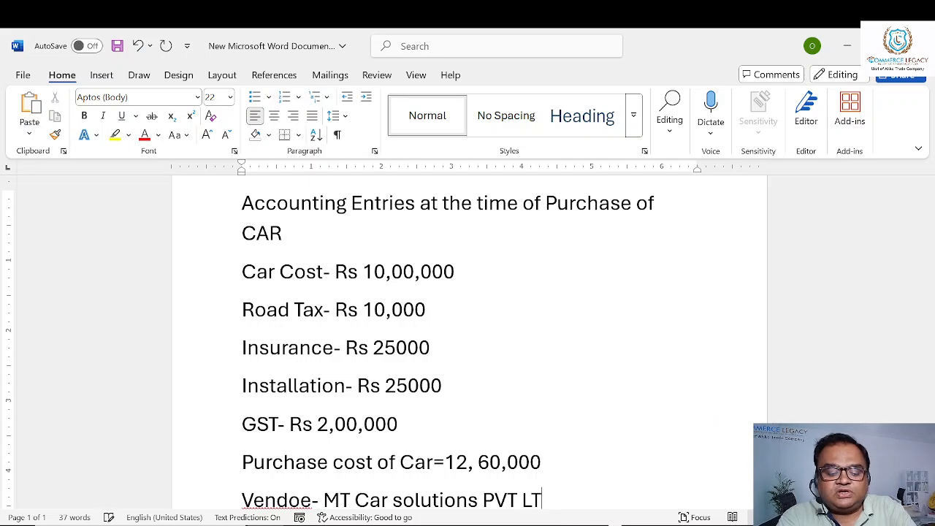
{"action": "type", "text": "D"}
{"action": "key", "text": "Return"}
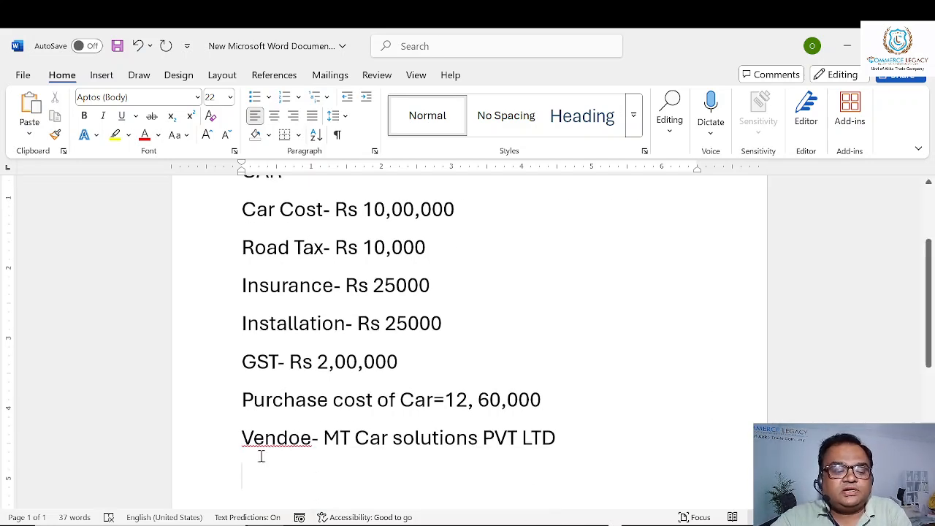
{"action": "left_click", "coordinate": [314, 436]}
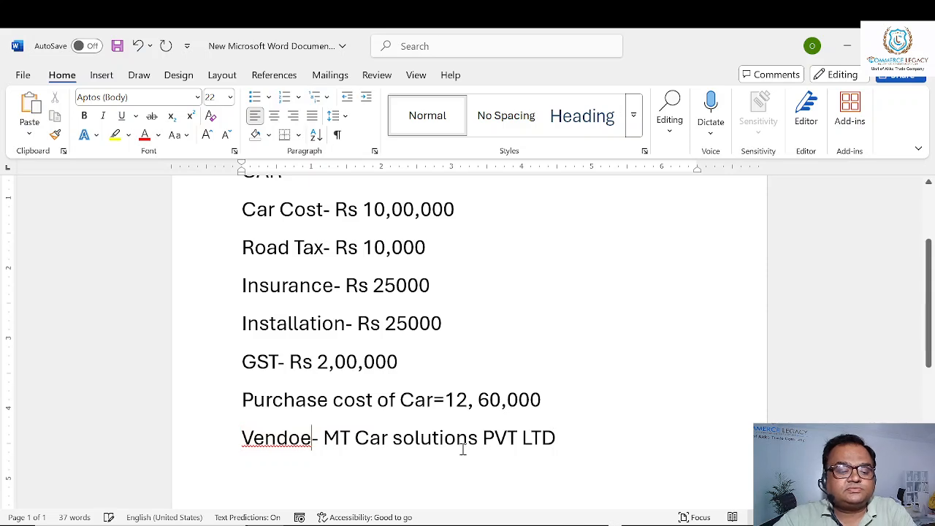
{"action": "key", "text": "BackSpace"}
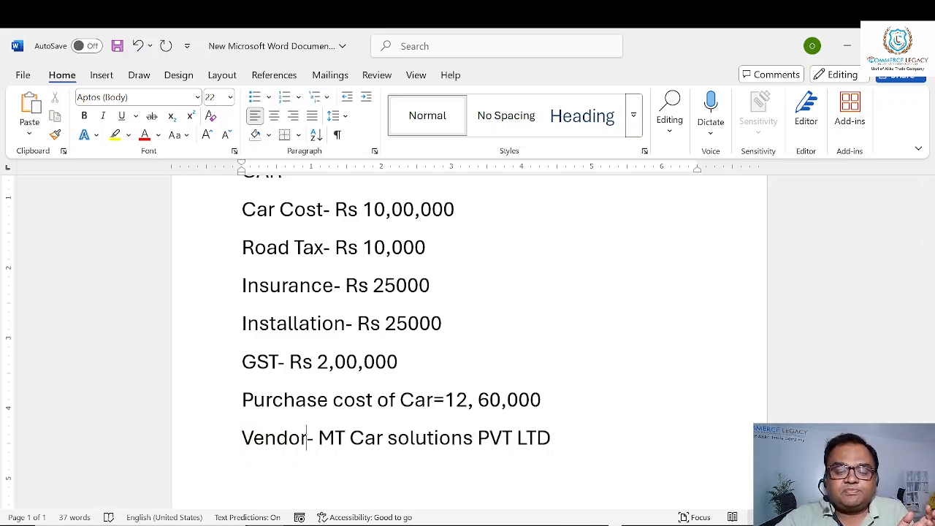
Add the line "Down Payment- Rs 200000" below the vendor line.
{"action": "left_click", "coordinate": [655, 424]}
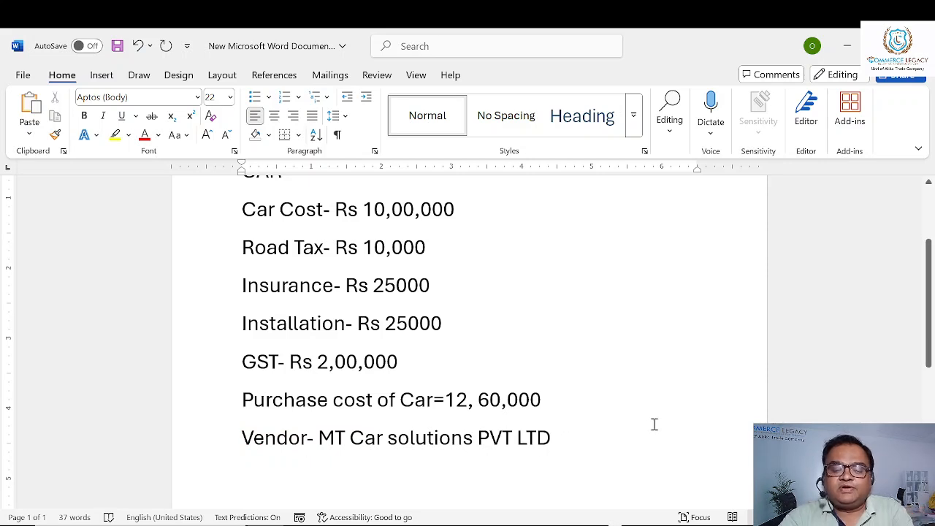
{"action": "key", "text": "Return"}
{"action": "type", "text": "D"}
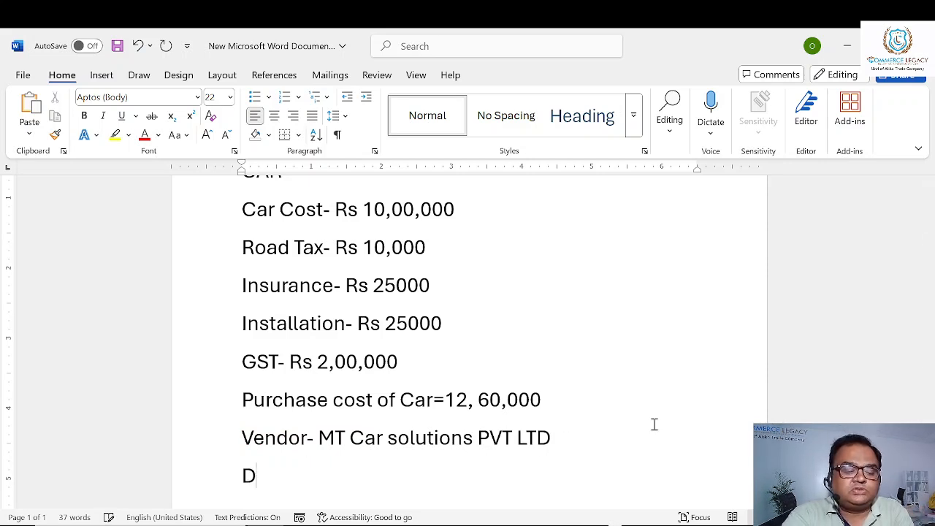
{"action": "type", "text": "own "}
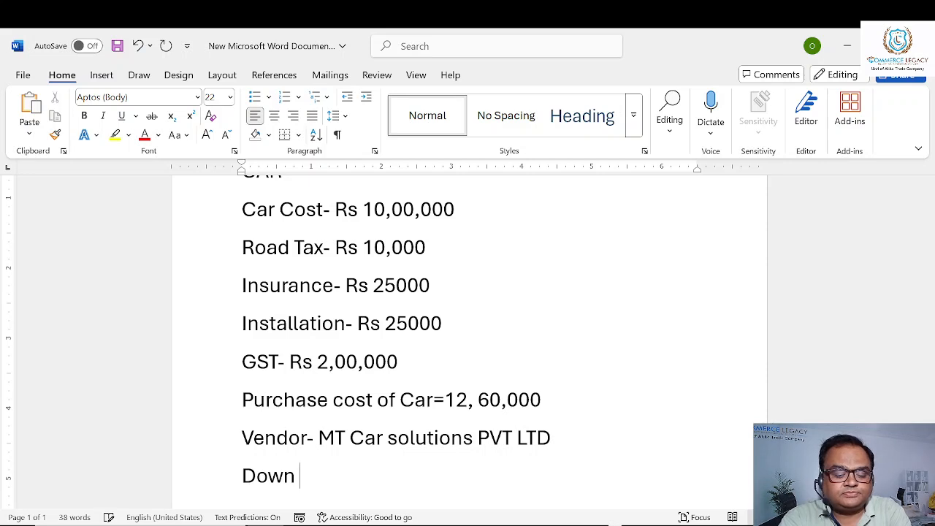
{"action": "type", "text": "Paymen"}
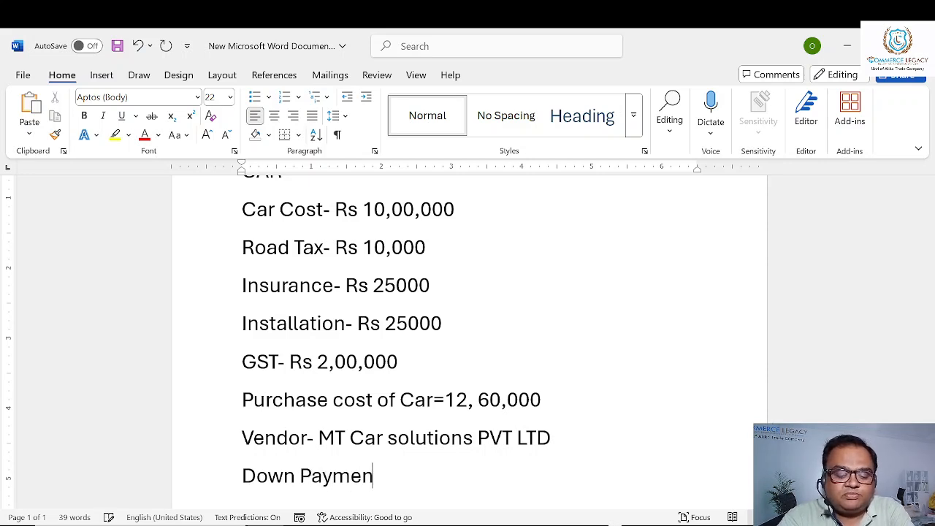
{"action": "type", "text": "t- R"}
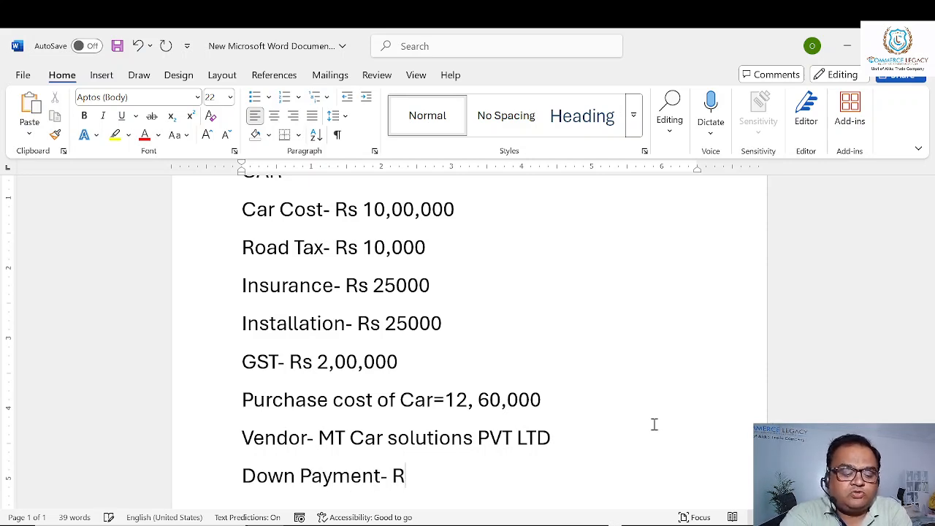
{"action": "type", "text": "s 200000"}
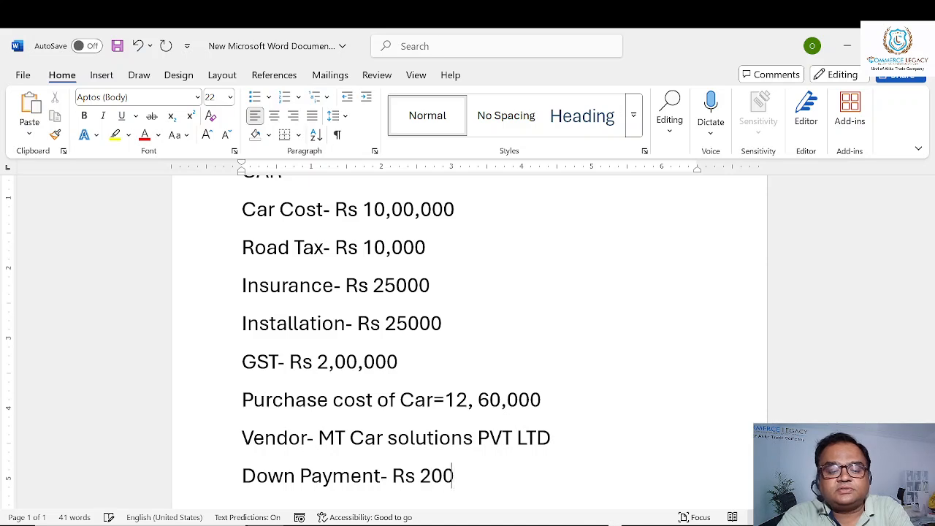
Insert comma separators into the down payment amount so it reads 2,00,000.
{"action": "key", "text": "Left"}
{"action": "key", "text": "Left"}
{"action": "key", "text": "Left"}
{"action": "key", "text": "Left"}
{"action": "key", "text": "Left"}
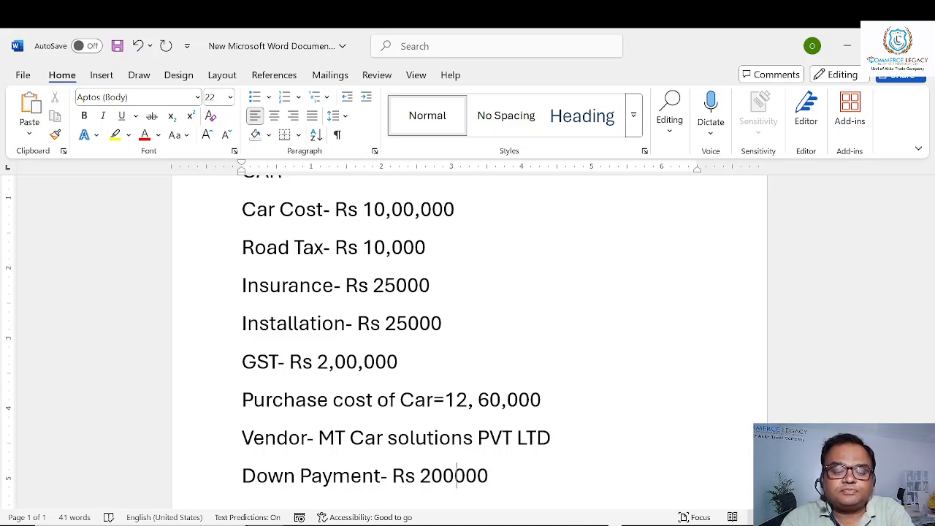
{"action": "type", "text": ","}
{"action": "key", "text": "Right"}
{"action": "key", "text": "Right"}
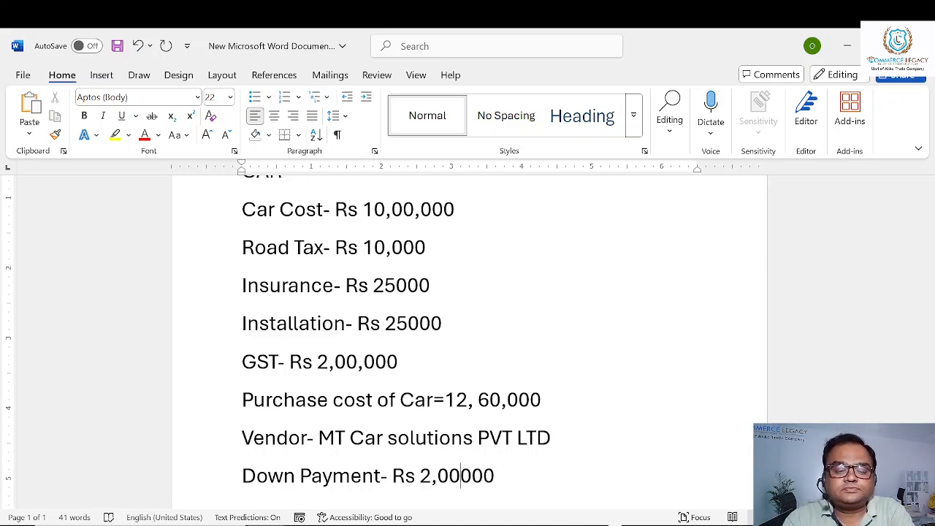
{"action": "type", "text": ","}
{"action": "key", "text": "Right"}
{"action": "key", "text": "Right"}
{"action": "key", "text": "Right"}
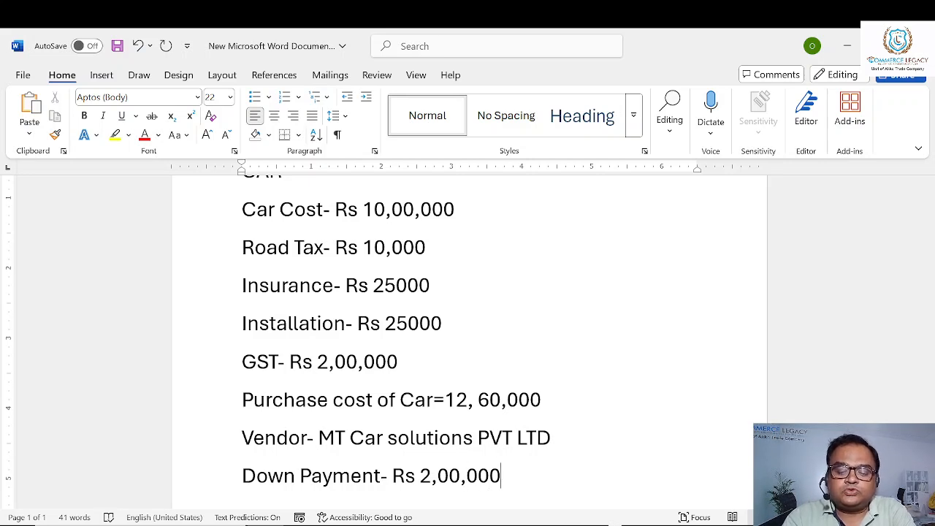
Add the line "Loan Amount- 10, 60,000- ICICI Bank" below the down payment.
{"action": "key", "text": "Return"}
{"action": "type", "text": "L"}
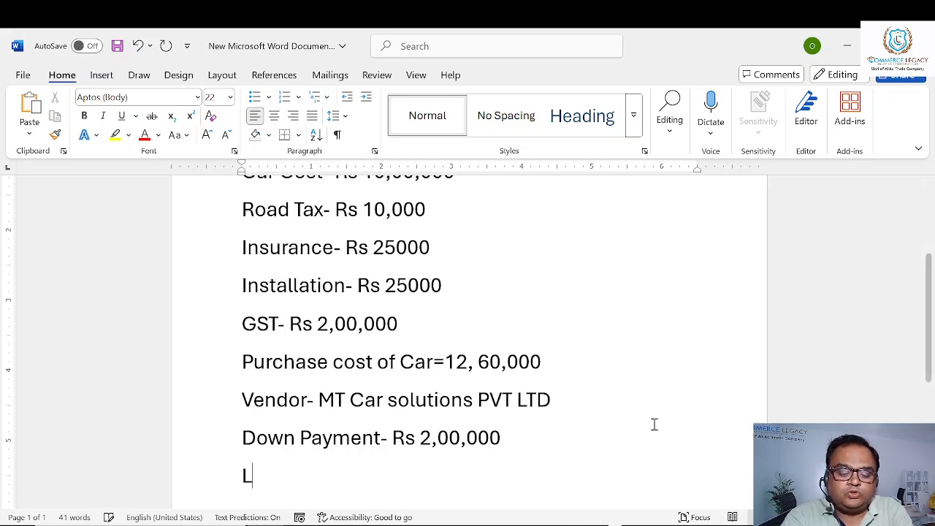
{"action": "type", "text": "oan A"}
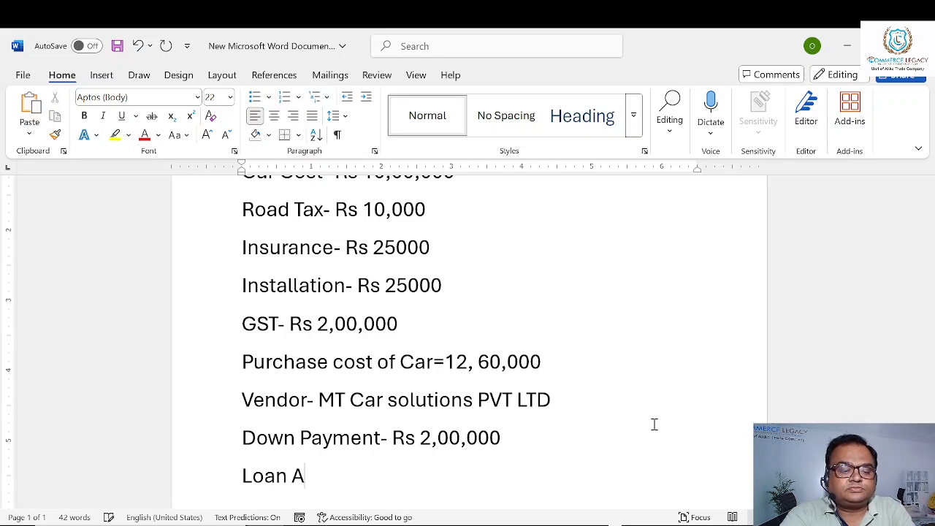
{"action": "type", "text": "mount- "}
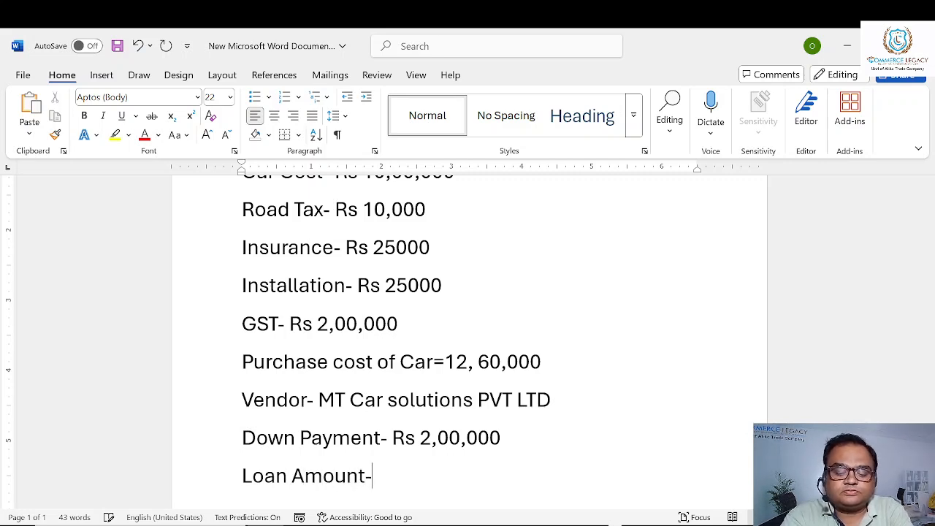
{"action": "type", "text": "1"}
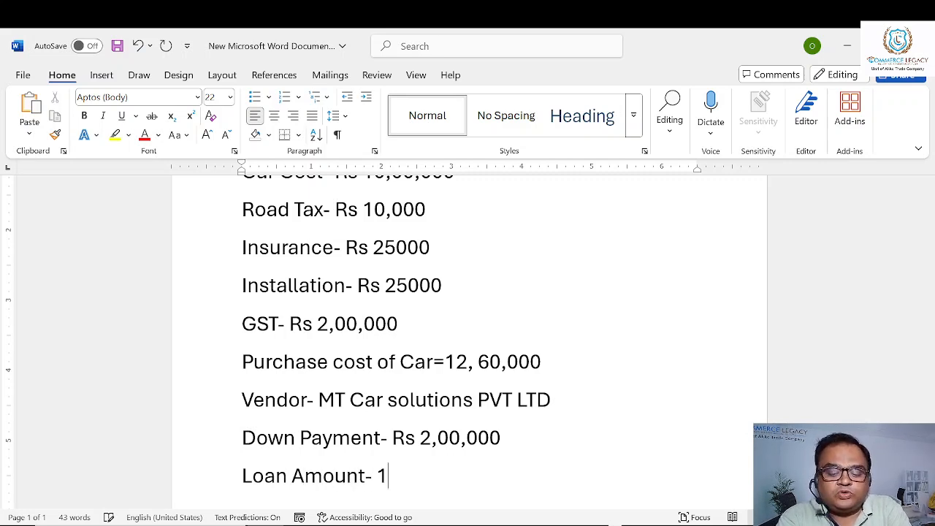
{"action": "type", "text": "0, "}
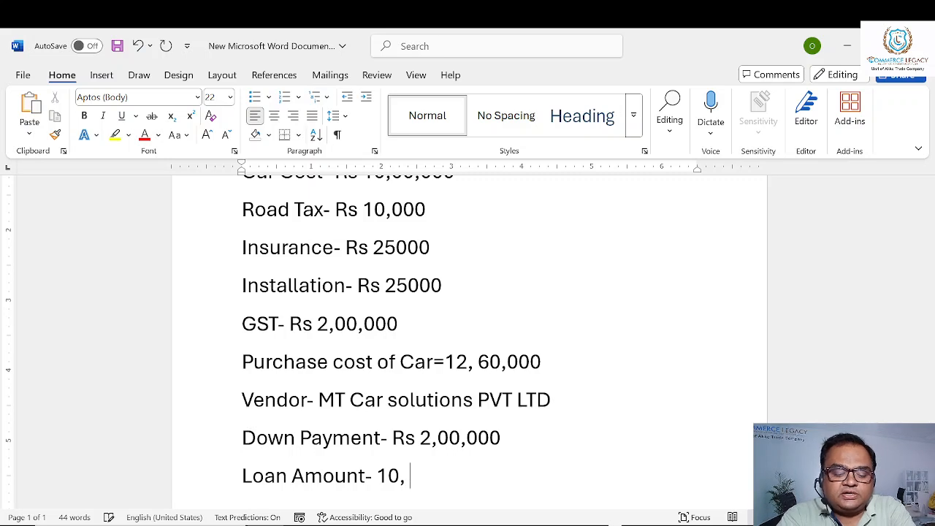
{"action": "type", "text": "60,"}
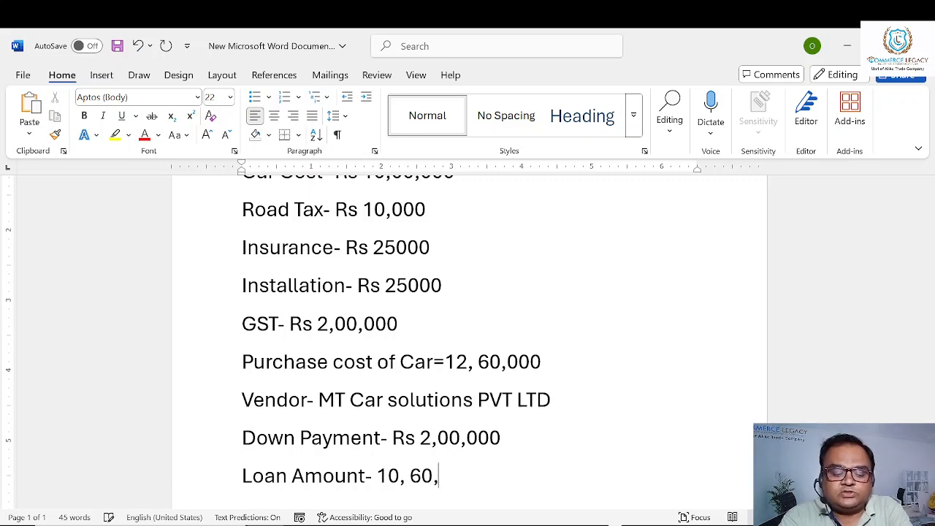
{"action": "type", "text": "000- ICICI"}
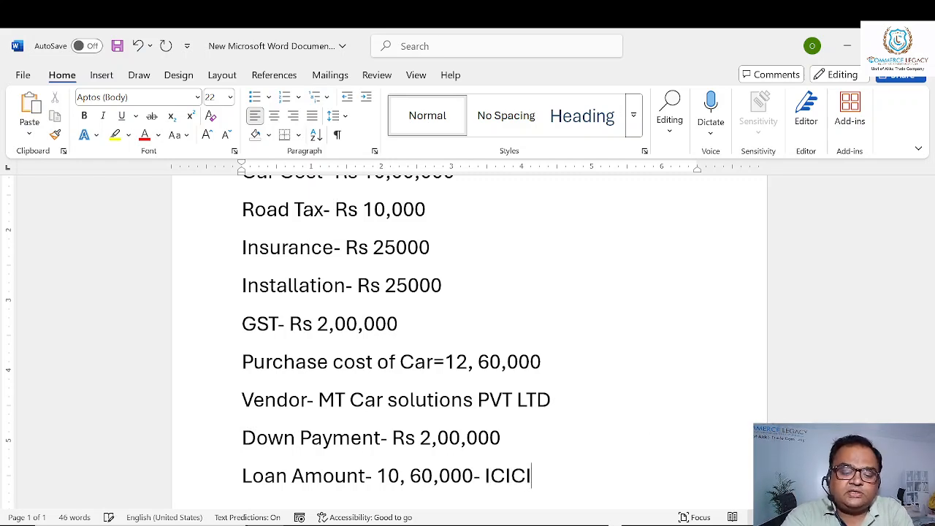
{"action": "type", "text": " Bank"}
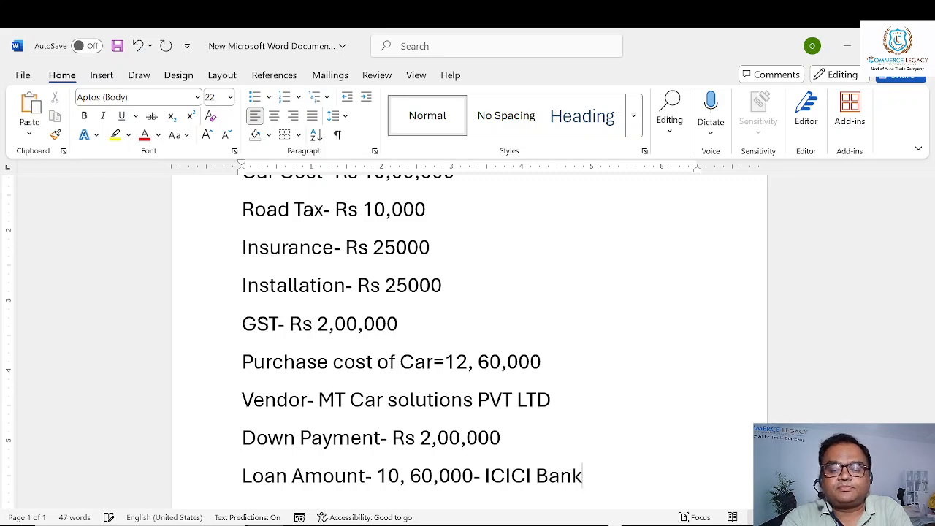
Add the line "EMI same Month wise" below the loan amount.
{"action": "key", "text": "Return"}
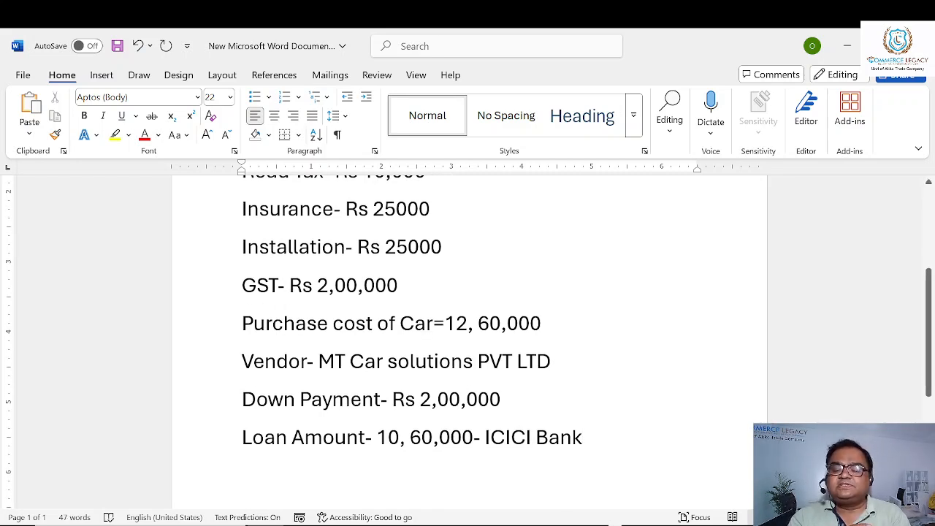
{"action": "type", "text": "EMI"}
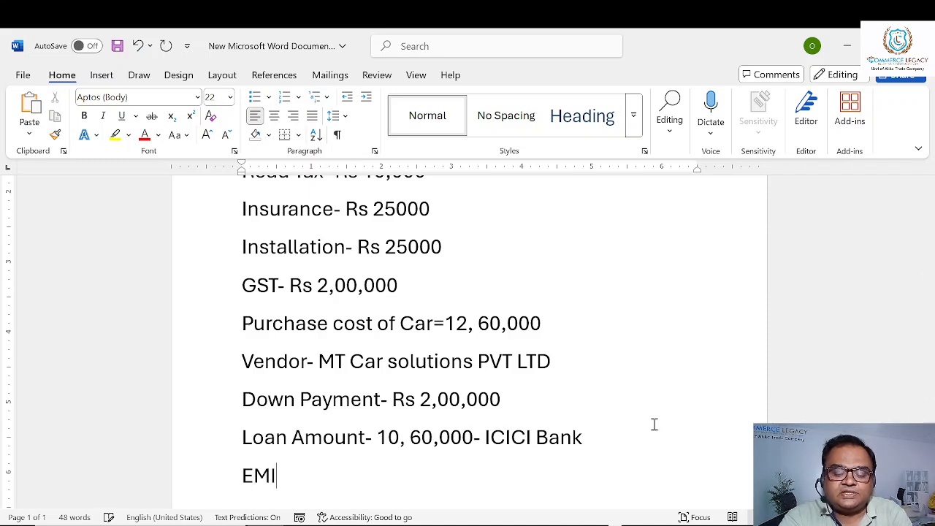
{"action": "key", "text": "Return"}
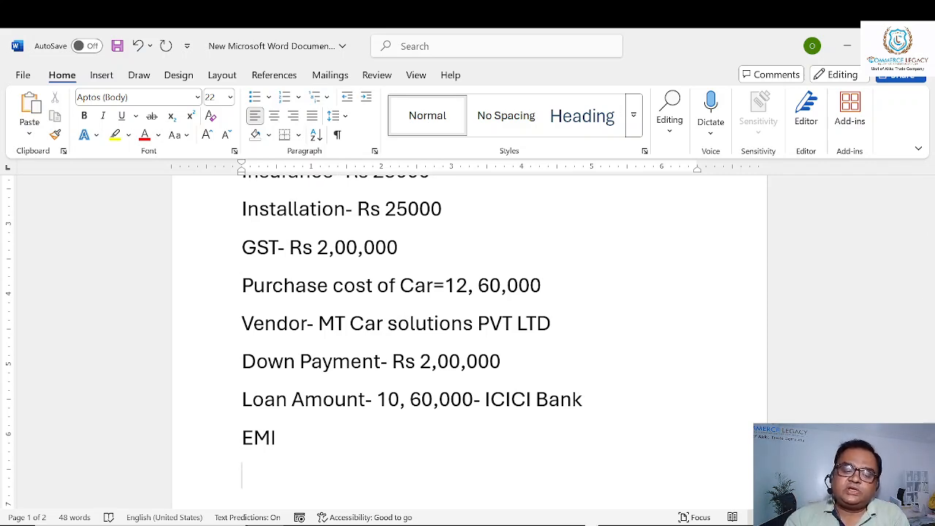
{"action": "key", "text": "Up"}
{"action": "key", "text": "Right"}
{"action": "key", "text": "Right"}
{"action": "key", "text": "Right"}
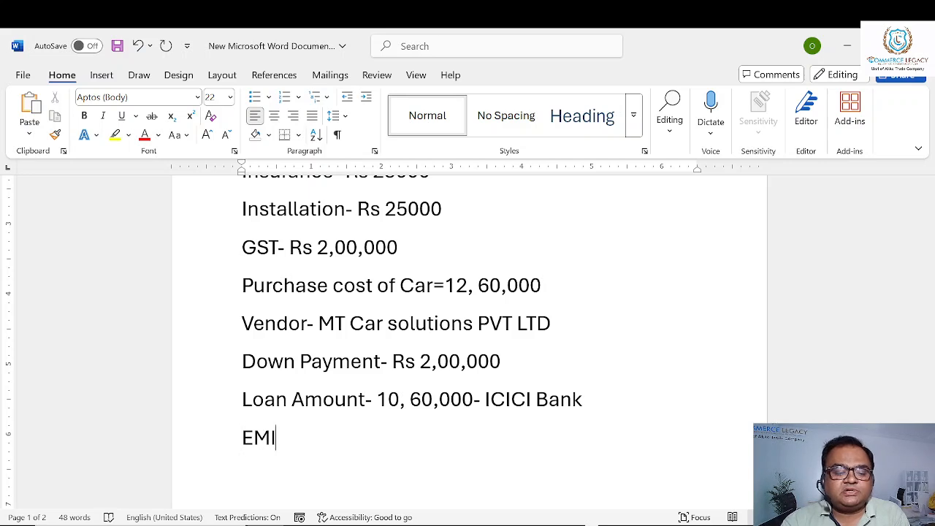
{"action": "type", "text": "same "}
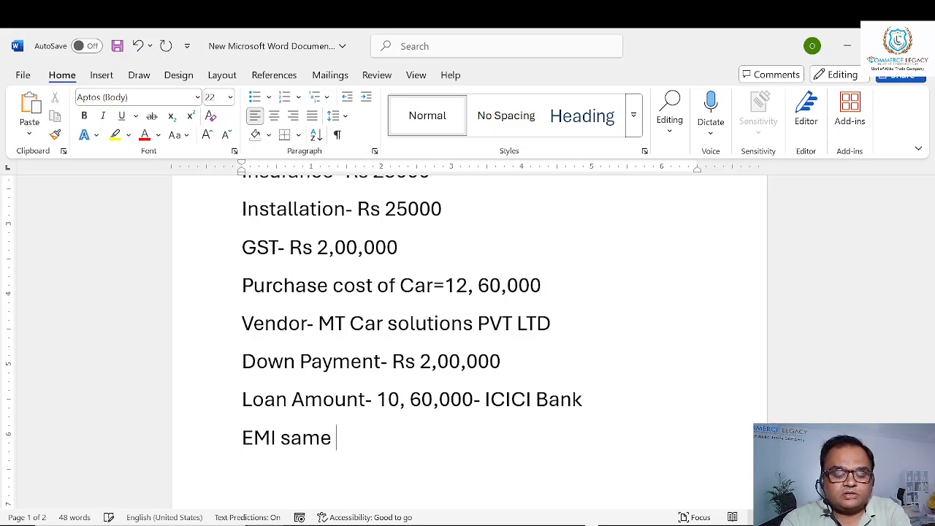
{"action": "type", "text": "Month wise"}
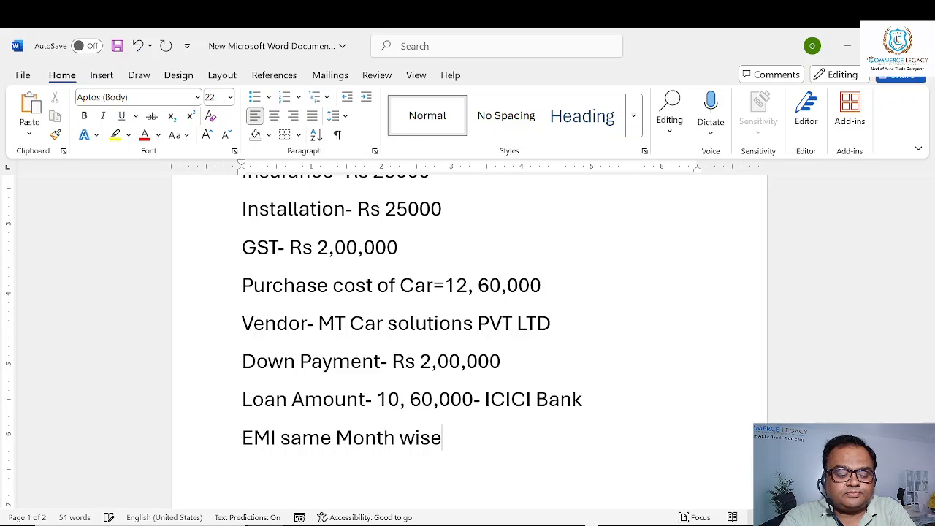
Add the line "Principal and Interest differ" below the month-wise EMI line.
{"action": "key", "text": "Return"}
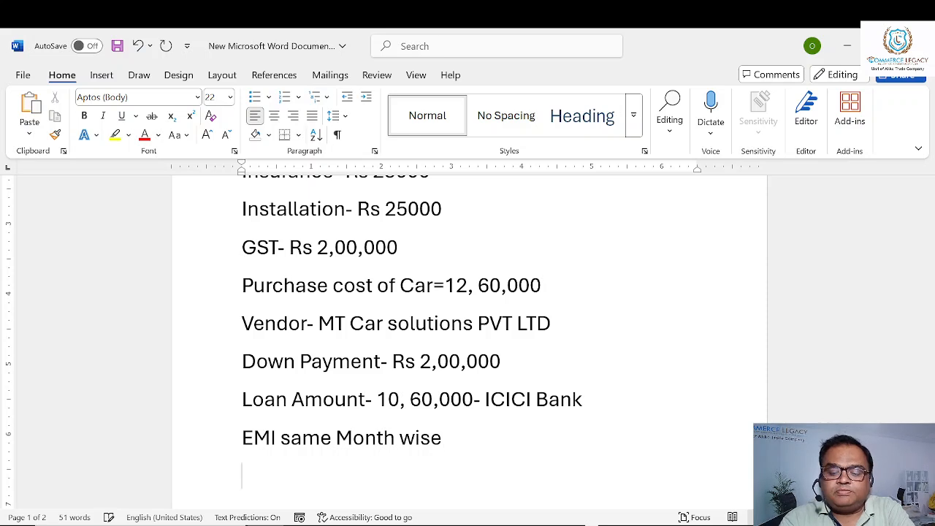
{"action": "type", "text": "Pri"}
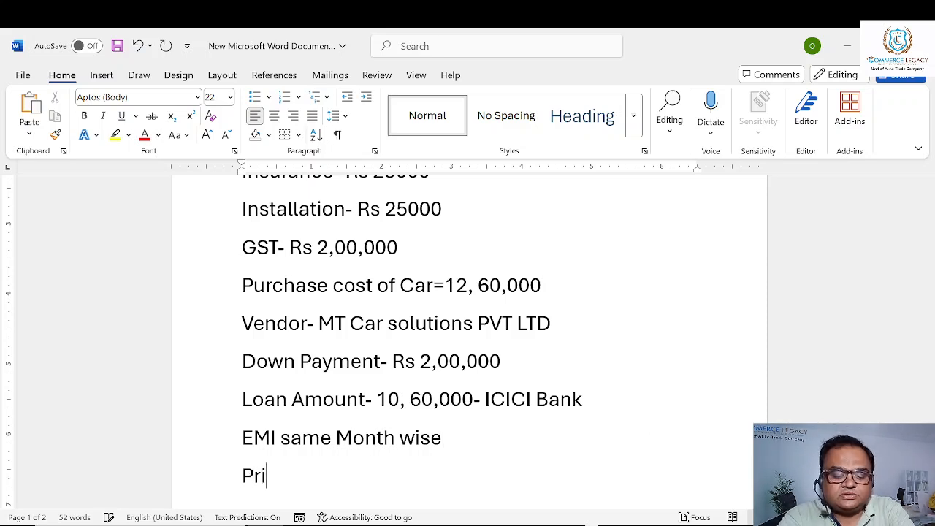
{"action": "type", "text": "ncipal "}
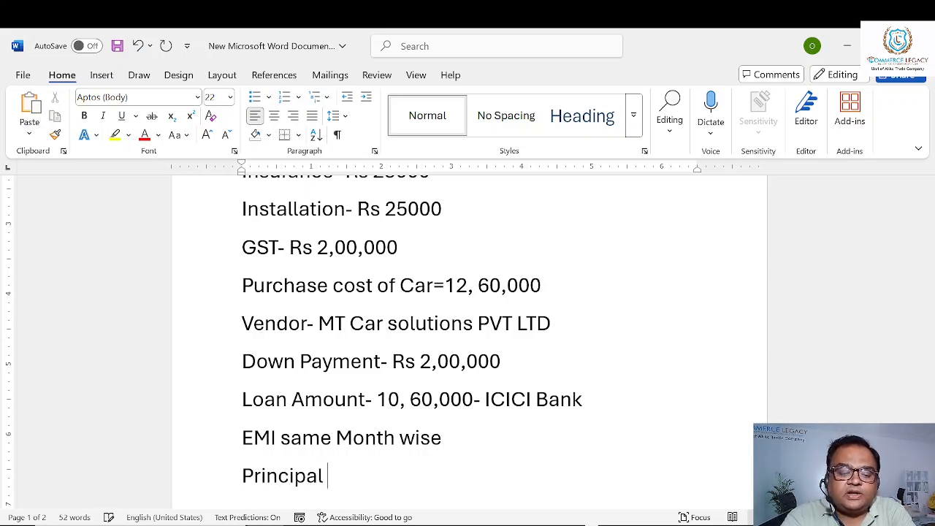
{"action": "type", "text": "and "}
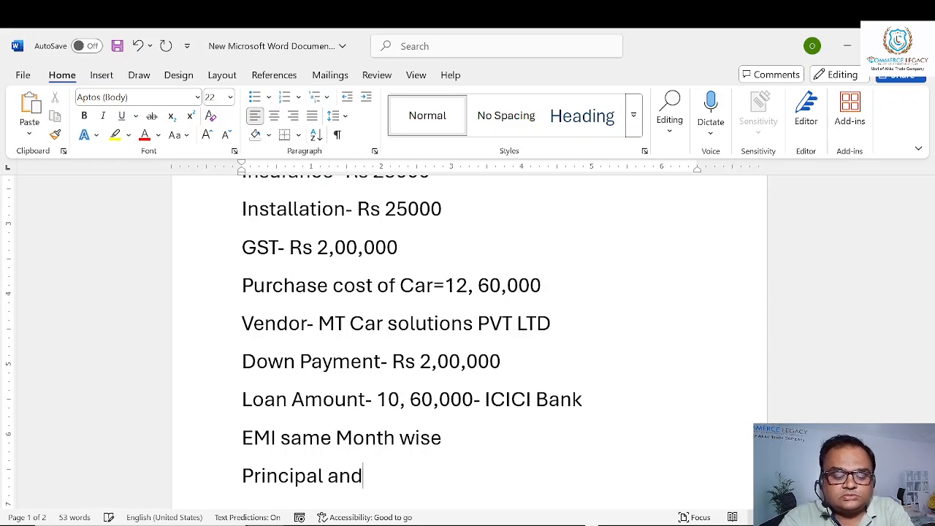
{"action": "type", "text": "Ind"}
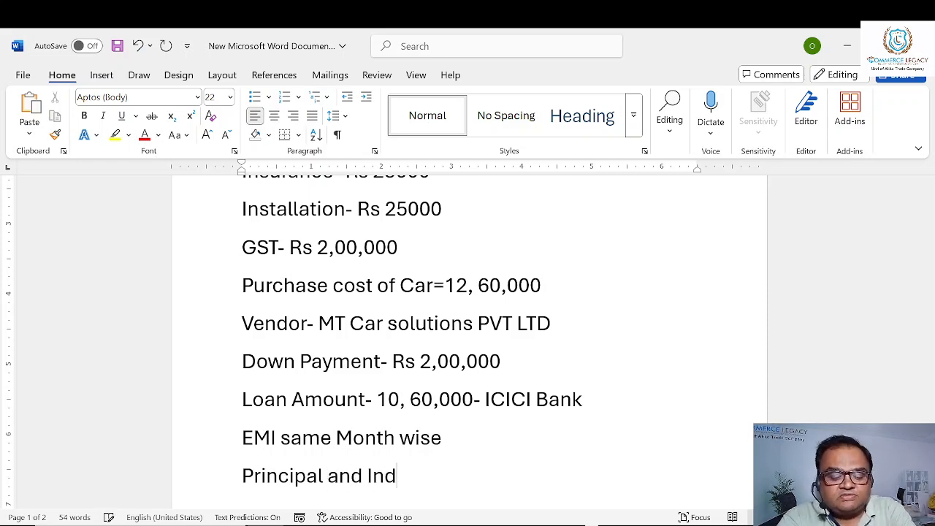
{"action": "type", "text": "iffer"}
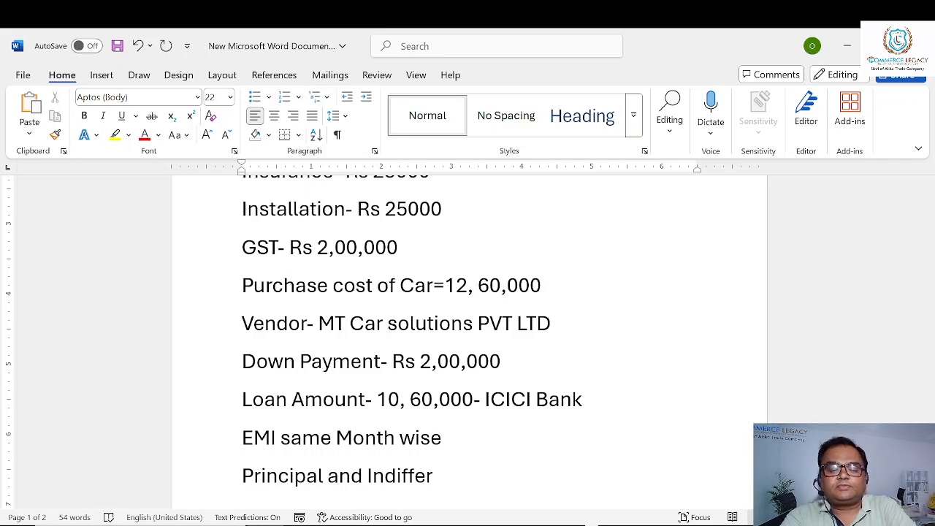
{"action": "key", "text": "BackSpace"}
{"action": "key", "text": "BackSpace"}
{"action": "key", "text": "BackSpace"}
{"action": "key", "text": "BackSpace"}
{"action": "key", "text": "BackSpace"}
{"action": "key", "text": "BackSpace"}
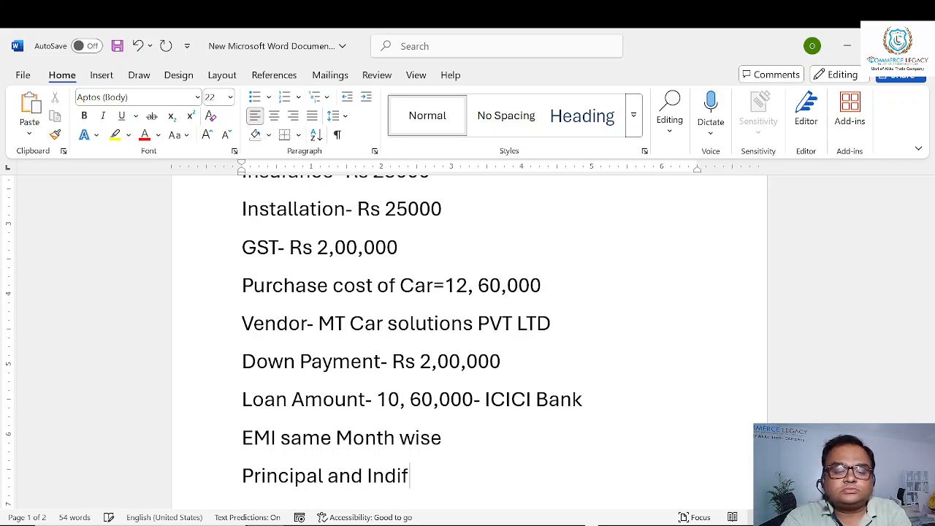
{"action": "type", "text": "ter"}
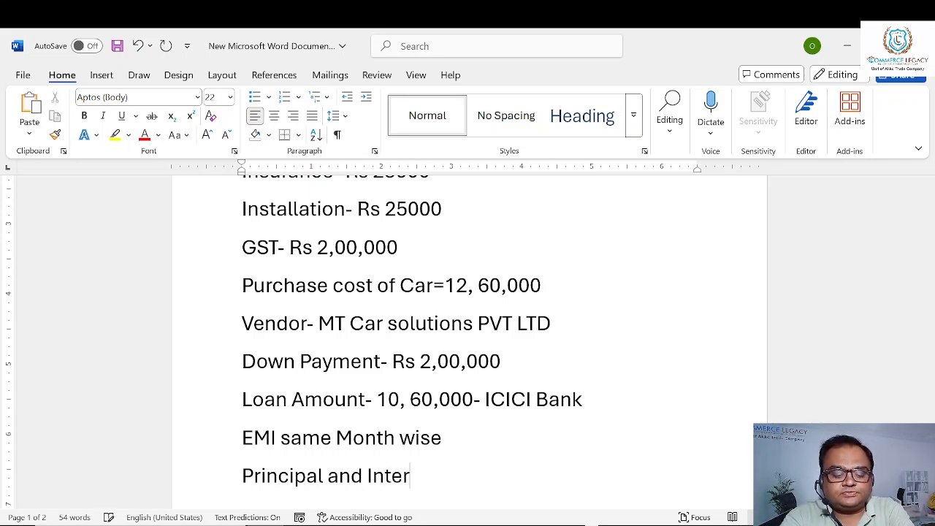
{"action": "type", "text": "est differ"}
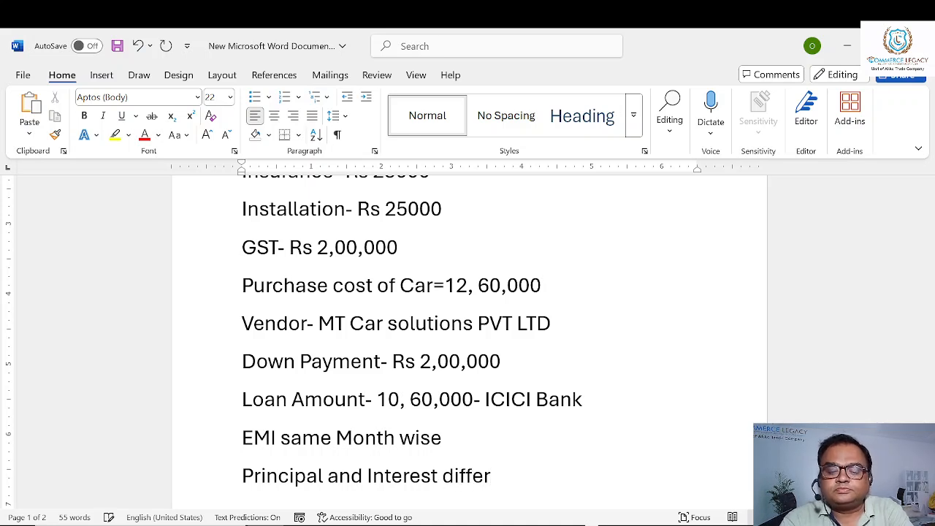
Add the line "EMI- Rs 25,000" below the principal and interest remark.
{"action": "key", "text": "Return"}
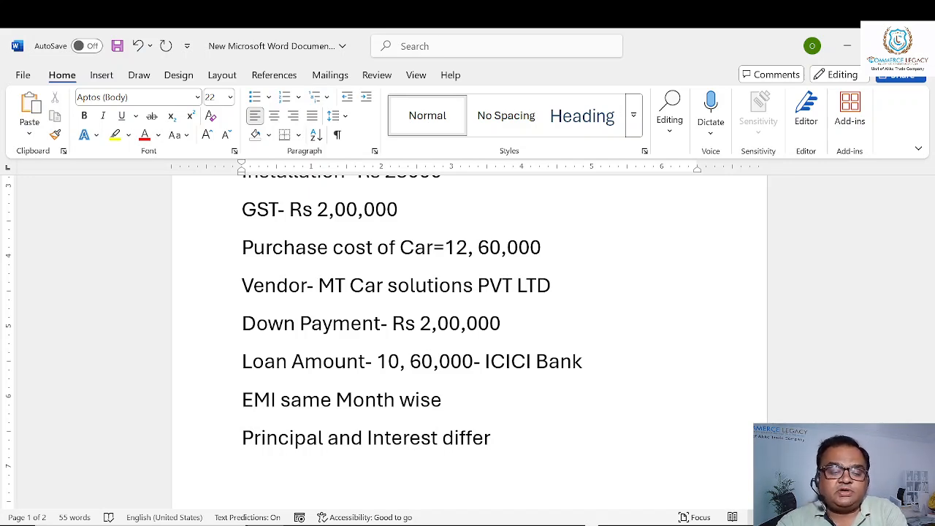
{"action": "type", "text": "EMI- "}
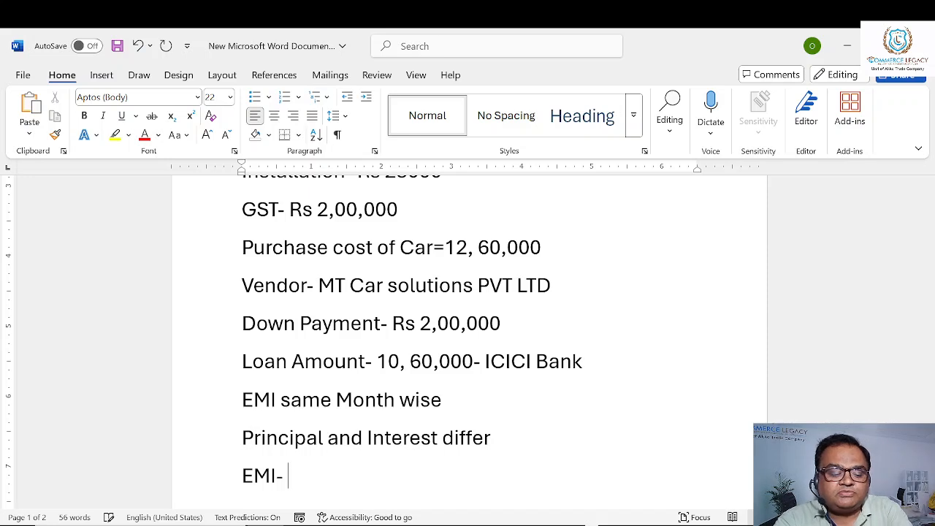
{"action": "type", "text": "Rs 25,000"}
Add the line "Principal Amount- 5000" below the EMI amount.
{"action": "key", "text": "Return"}
{"action": "type", "text": "Prin"}
{"action": "type", "text": "c"}
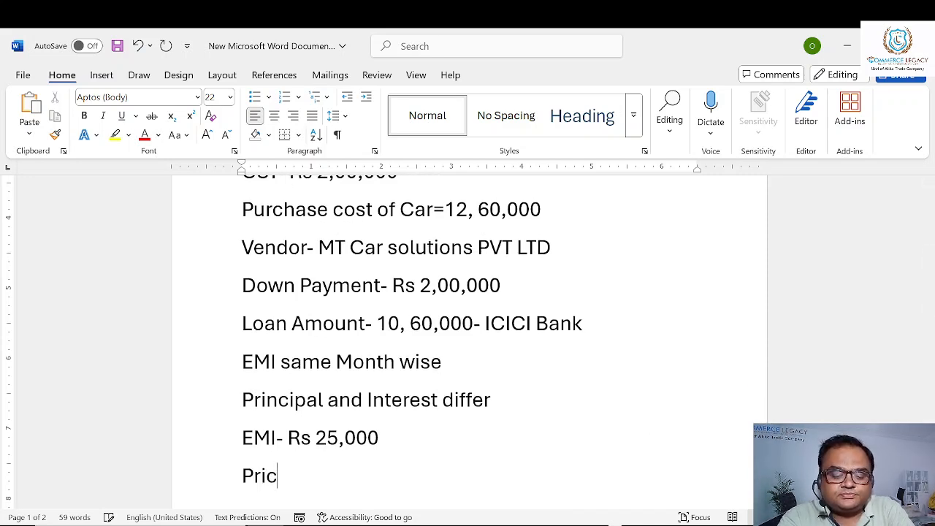
{"action": "key", "text": "BackSpace"}
{"action": "type", "text": "ncipal "}
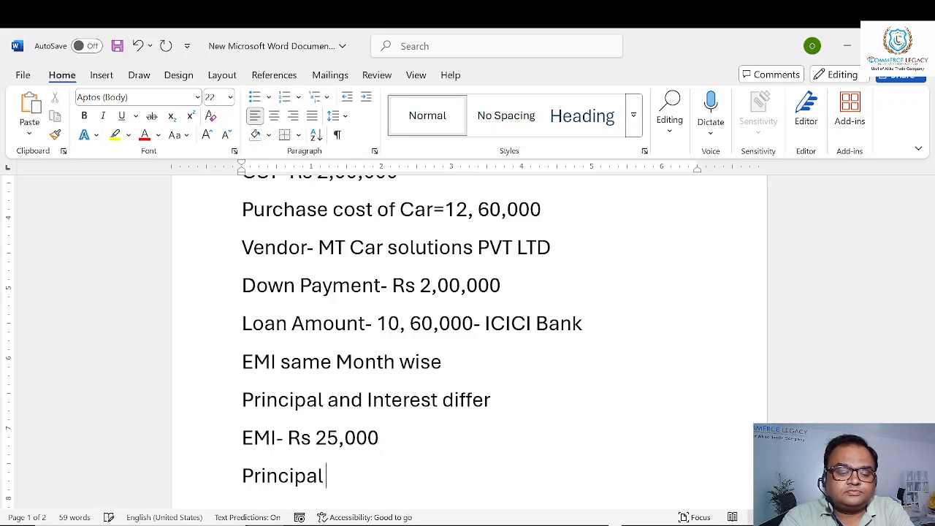
{"action": "type", "text": "Amount"}
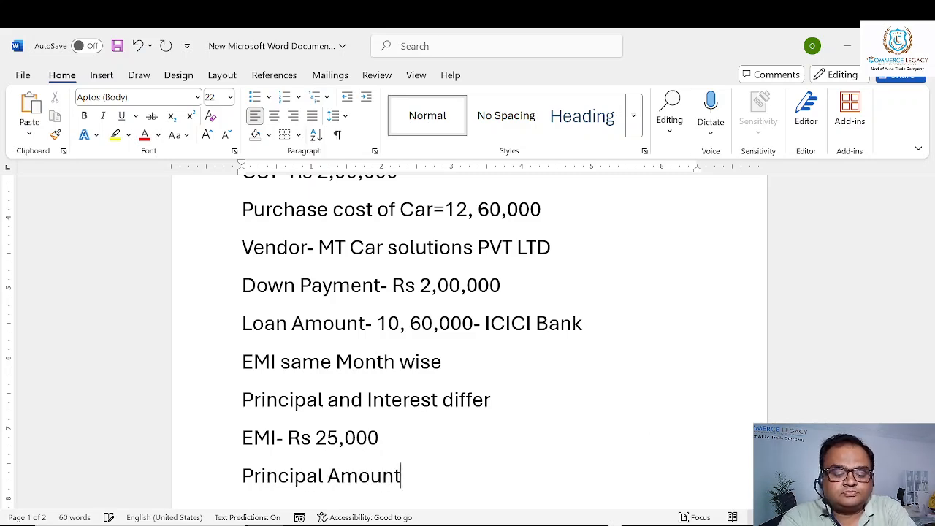
{"action": "type", "text": "- 5000"}
Add the line "Interest Amount – 20,000." below the principal amount.
{"action": "key", "text": "Return"}
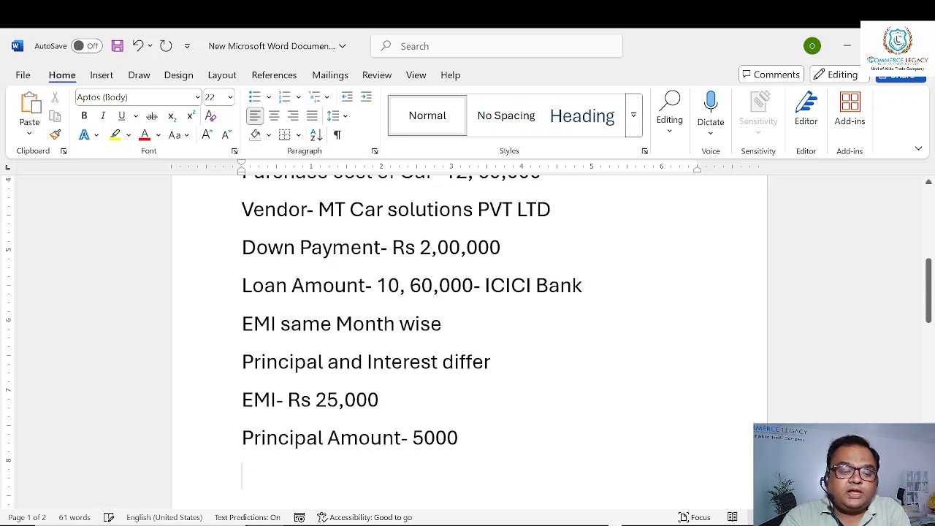
{"action": "type", "text": "Interest Am"}
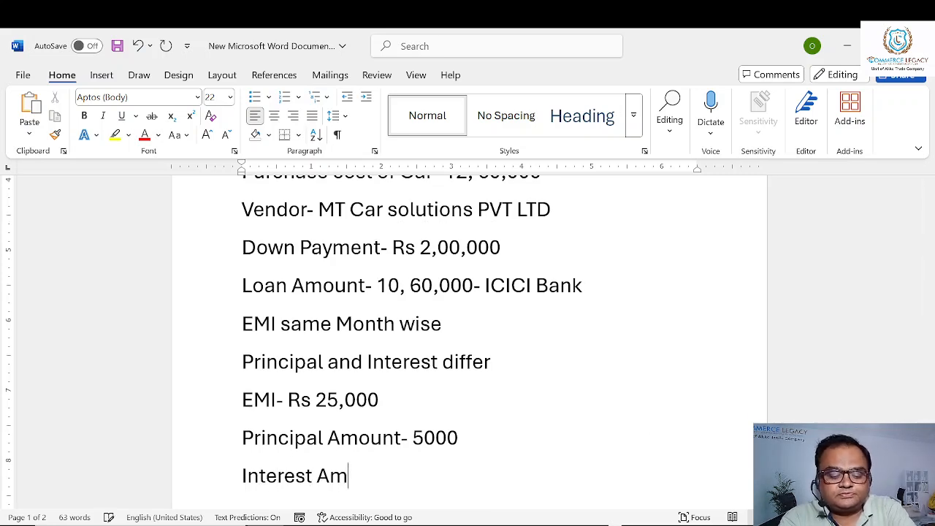
{"action": "type", "text": "ount -"}
{"action": "type", "text": " 20,000."}
Insert a comma separator into the principal amount so it reads 5,000.
{"action": "key", "text": "Up"}
{"action": "key", "text": "Left"}
{"action": "key", "text": "Left"}
{"action": "key", "text": "Left"}
{"action": "type", "text": ","}
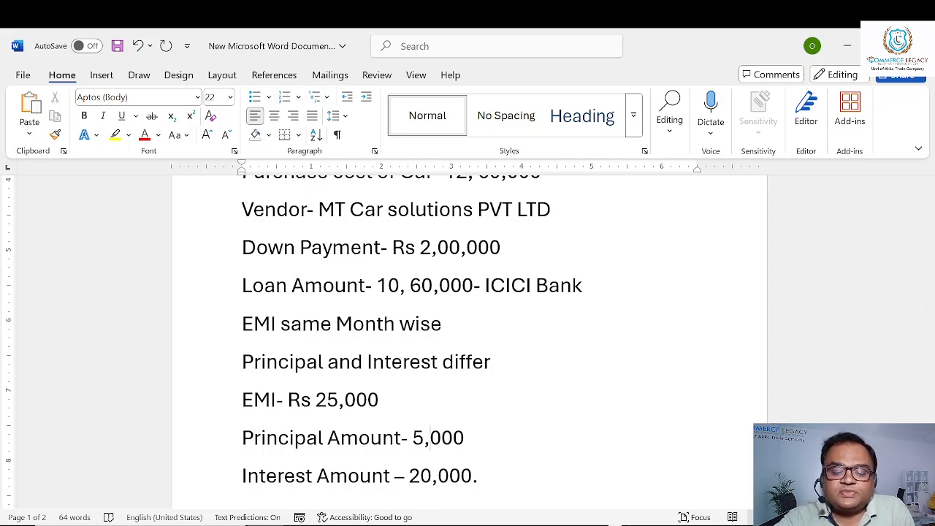
Switch to TallyPrime and open the CAR A/C ledger for alteration to examine its group and statutory details, leaving it unchanged.
{"action": "left_click", "coordinate": [266, 525]}
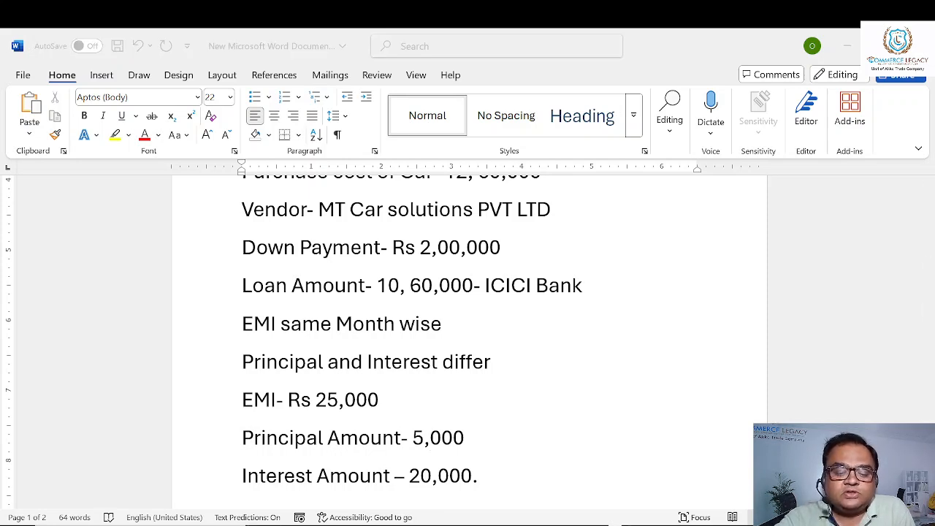
{"action": "left_click", "coordinate": [590, 525]}
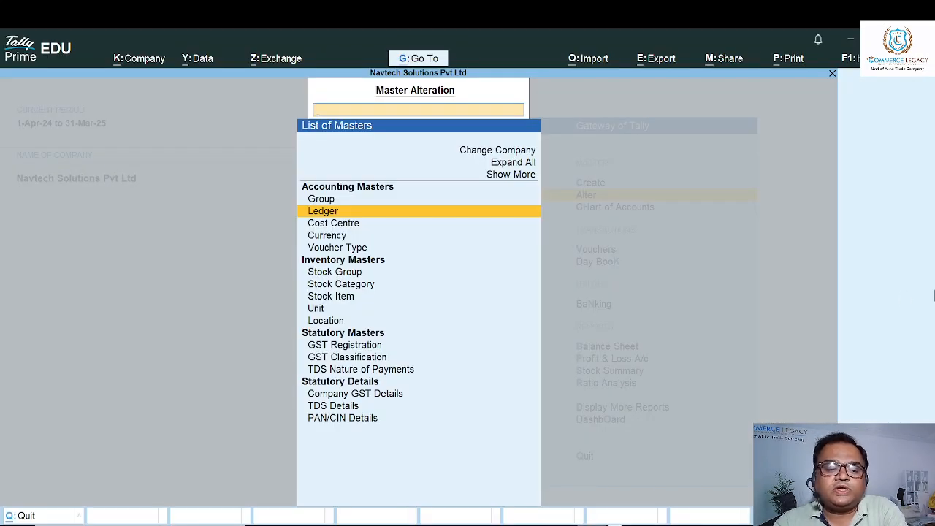
{"action": "key", "text": "Escape"}
{"action": "key", "text": "Return"}
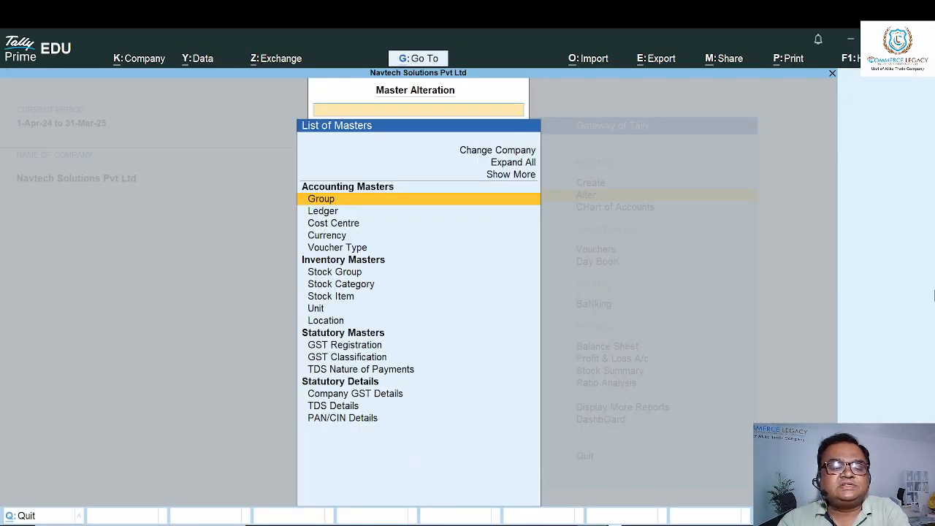
{"action": "key", "text": "Down"}
{"action": "key", "text": "Return"}
{"action": "key", "text": "Down"}
{"action": "key", "text": "Down"}
{"action": "key", "text": "Down"}
{"action": "key", "text": "Down"}
{"action": "key", "text": "Down"}
{"action": "key", "text": "Down"}
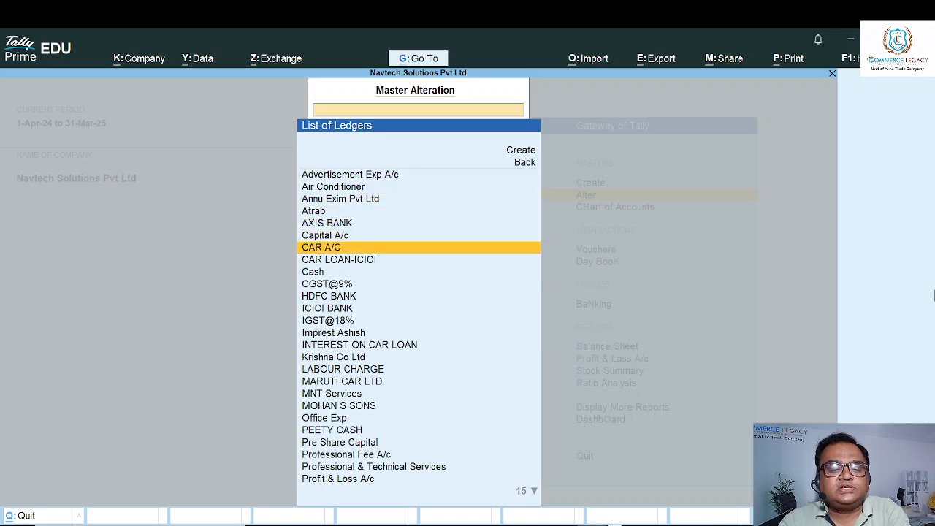
{"action": "key", "text": "Return"}
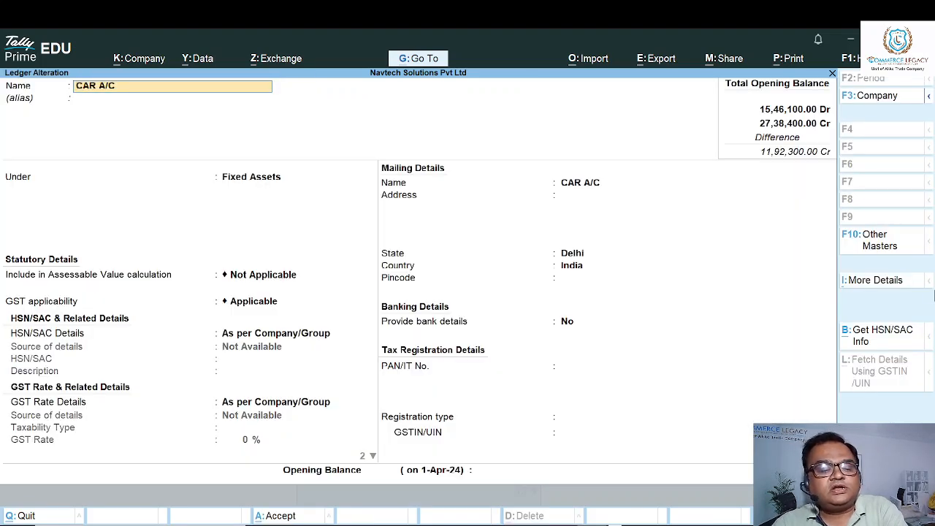
{"action": "key", "text": "BackSpace"}
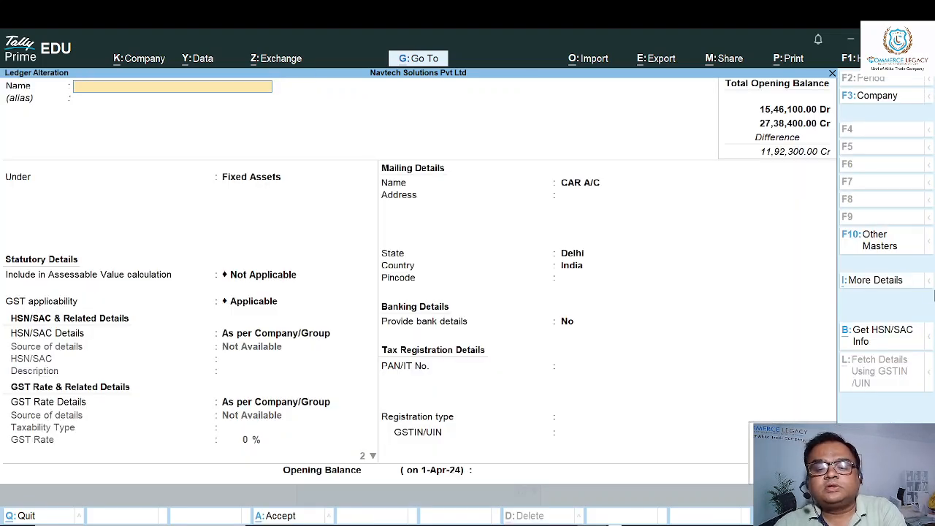
{"action": "key", "text": "Escape"}
Open the CAR LOAN-ICICI ledger to examine which group it falls under, and close it without saving.
{"action": "key", "text": "Down"}
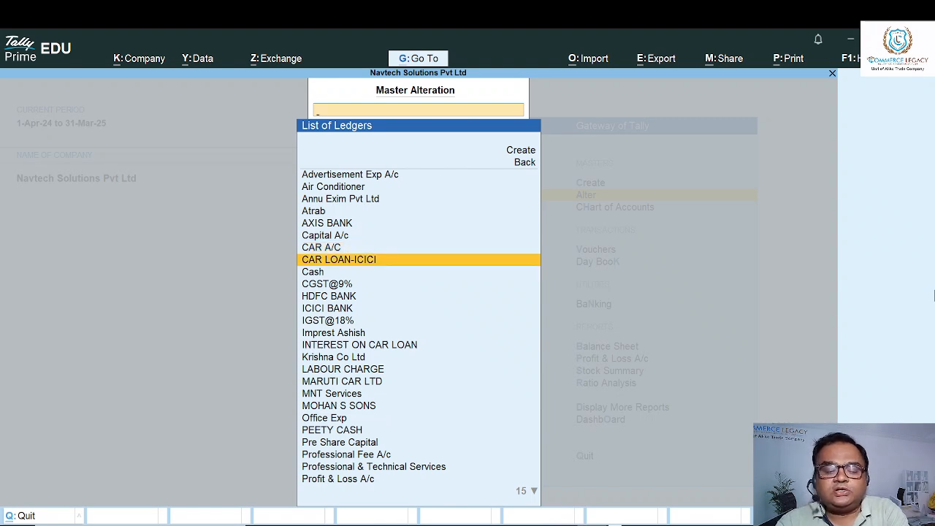
{"action": "key", "text": "Return"}
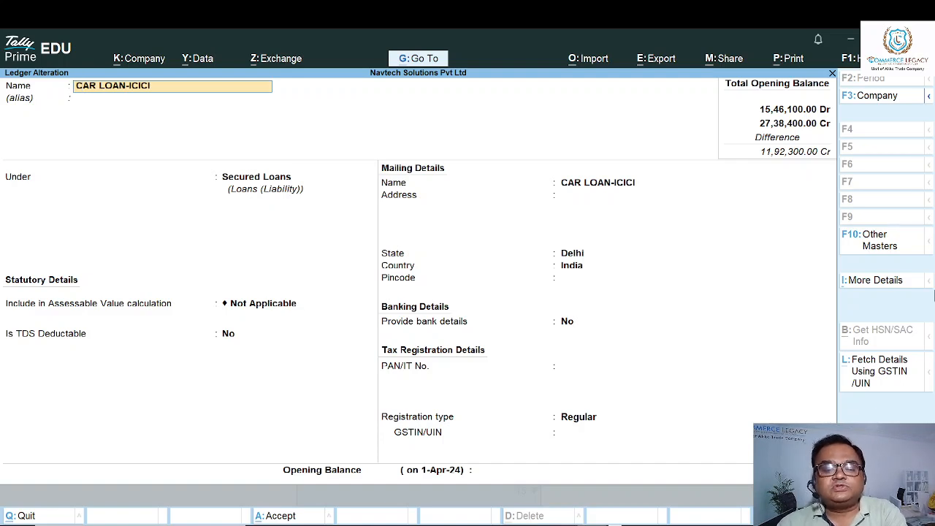
{"action": "key", "text": "BackSpace"}
{"action": "key", "text": "Escape"}
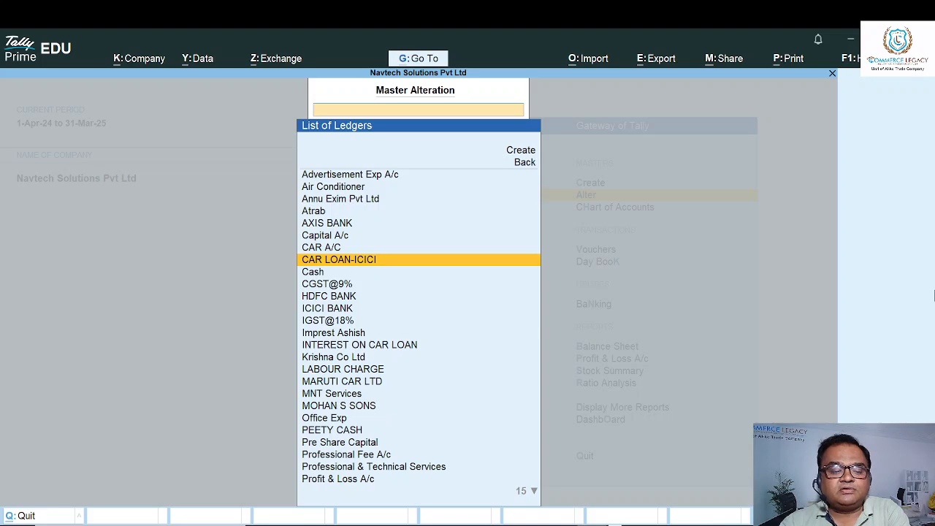
Open the MARUTI CAR LTD vendor ledger to examine its group and bill-by-bill settings, and leave it without saving.
{"action": "key", "text": "Down"}
{"action": "key", "text": "Down"}
{"action": "key", "text": "Down"}
{"action": "key", "text": "Down"}
{"action": "key", "text": "Down"}
{"action": "key", "text": "Down"}
{"action": "key", "text": "Down"}
{"action": "key", "text": "Down"}
{"action": "key", "text": "Down"}
{"action": "key", "text": "Down"}
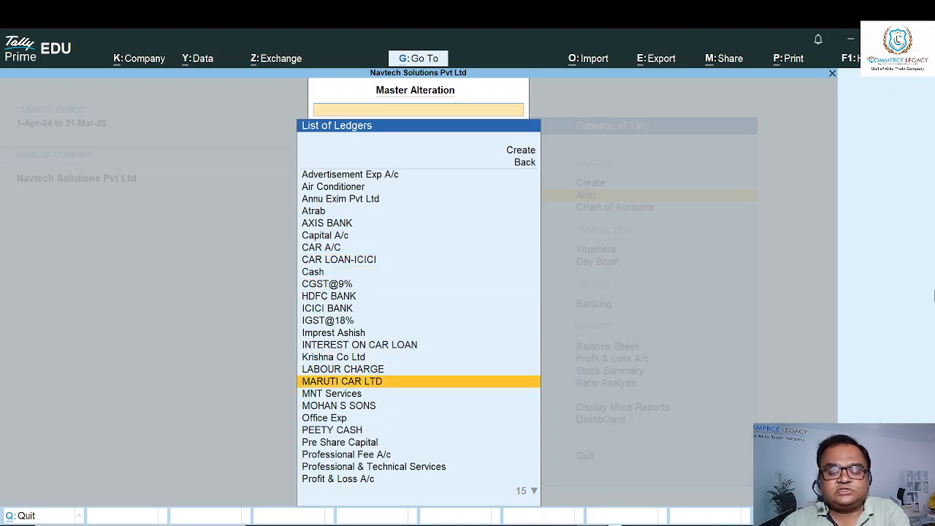
{"action": "key", "text": "Return"}
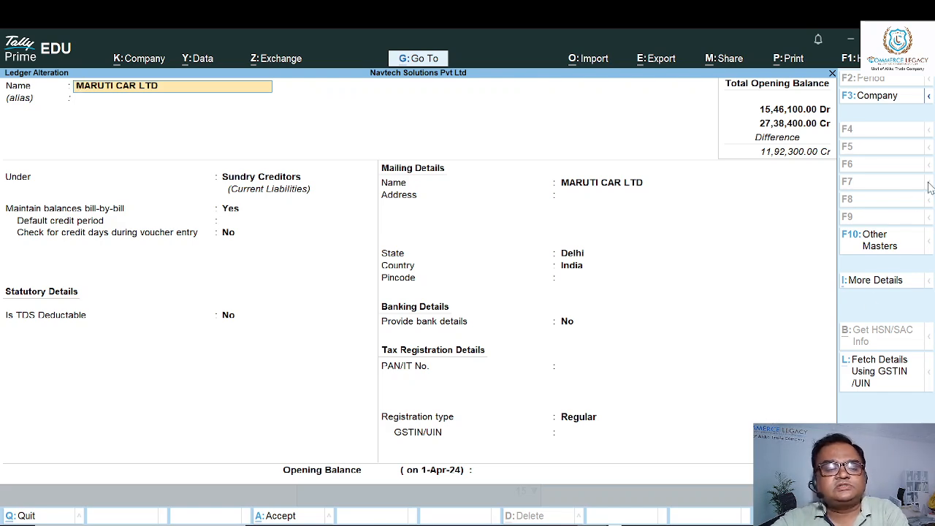
{"action": "key", "text": "Escape"}
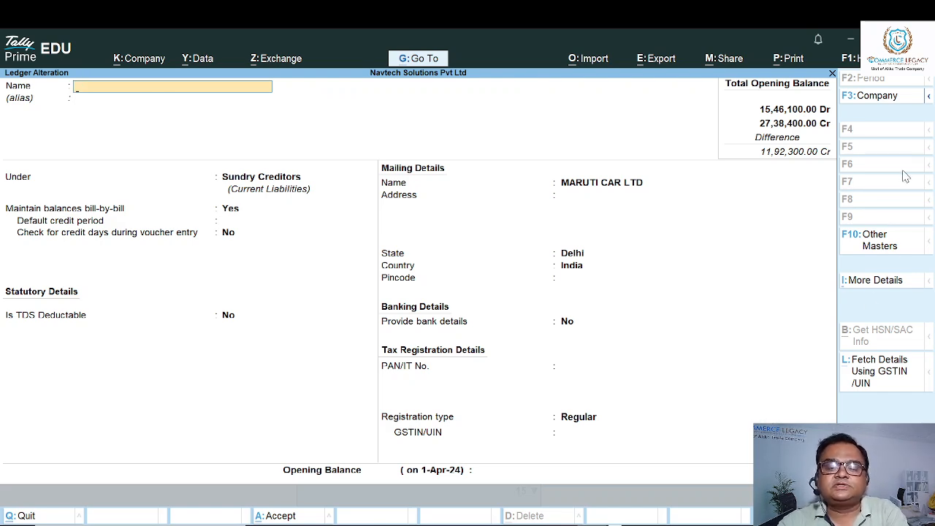
Leave ledger alteration and start a new Journal voucher.
{"action": "key", "text": "Escape"}
{"action": "key", "text": "Escape"}
{"action": "key", "text": "Escape"}
{"action": "key", "text": "Down"}
{"action": "key", "text": "Down"}
{"action": "key", "text": "Down"}
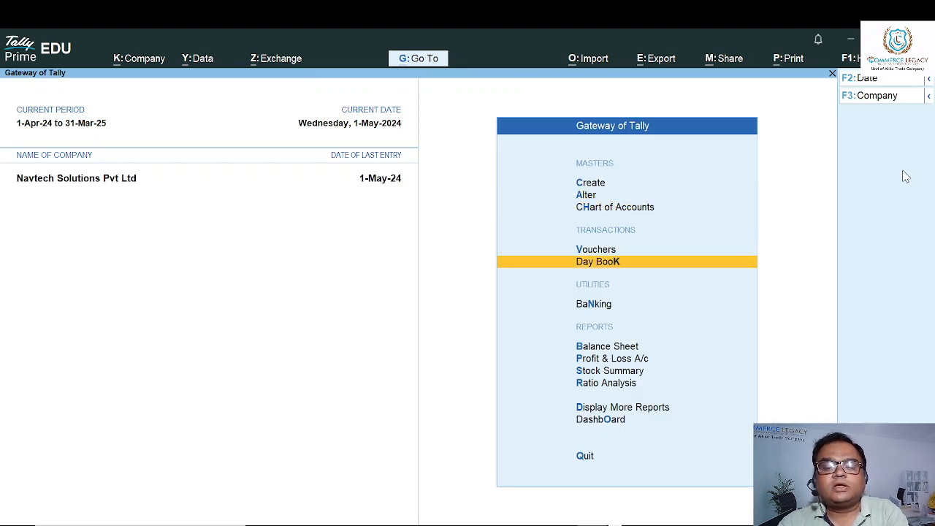
{"action": "key", "text": "Up"}
{"action": "key", "text": "Return"}
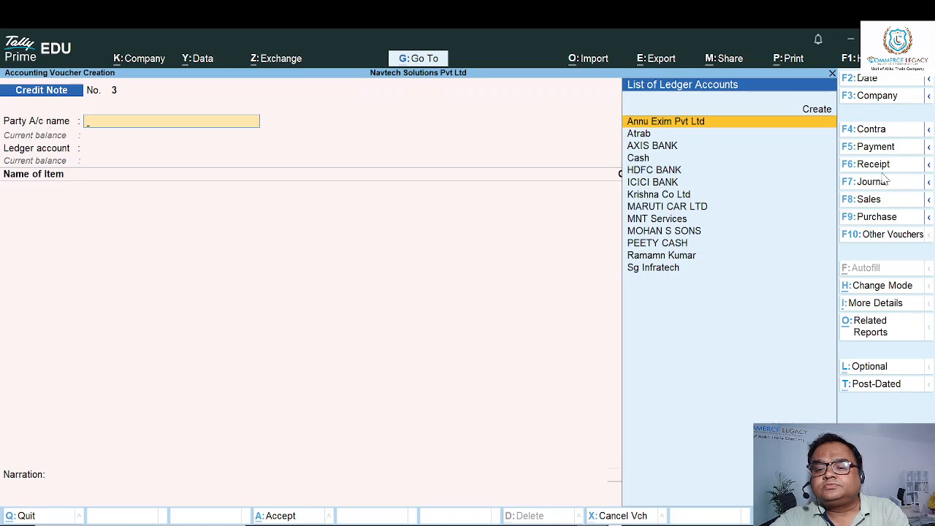
{"action": "left_click", "coordinate": [871, 182]}
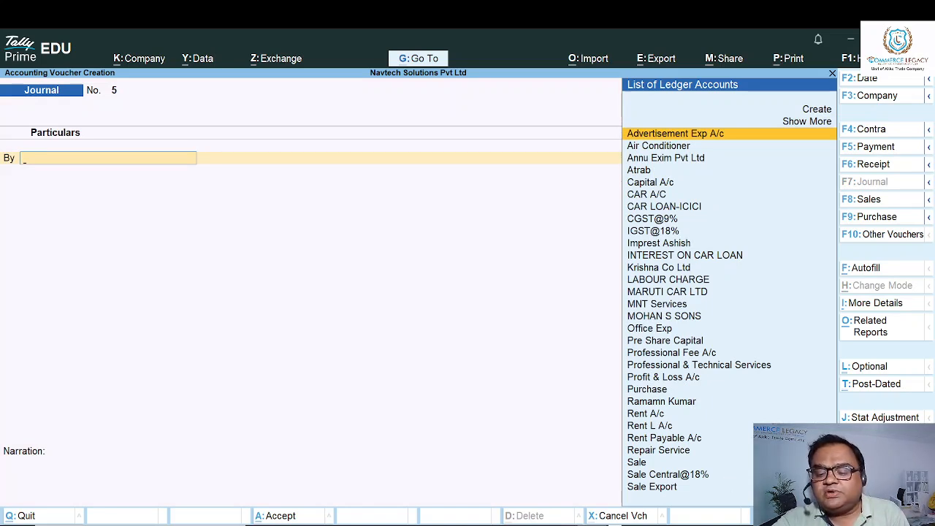
Configure the voucher to use Cr/Dr instead of To/By during entry and save the configuration.
{"action": "key", "text": "F12"}
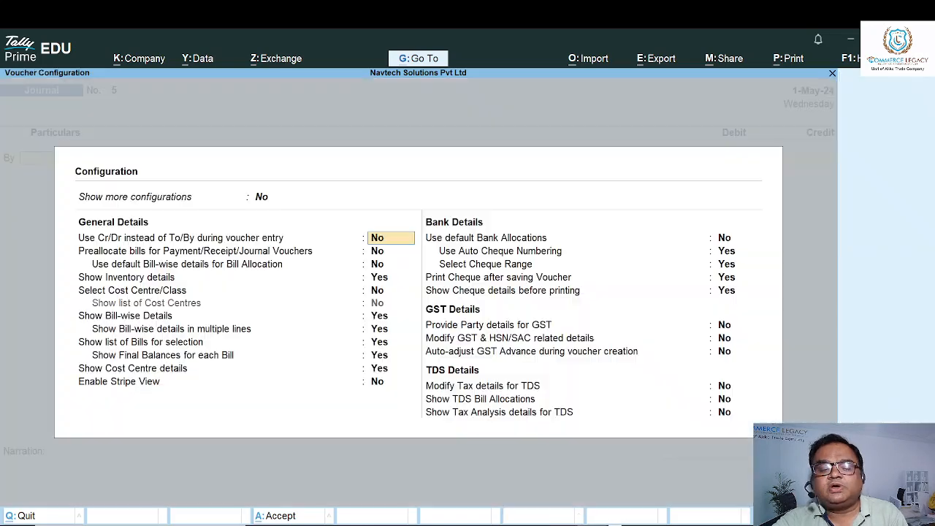
{"action": "type", "text": "y"}
{"action": "key", "text": "Return"}
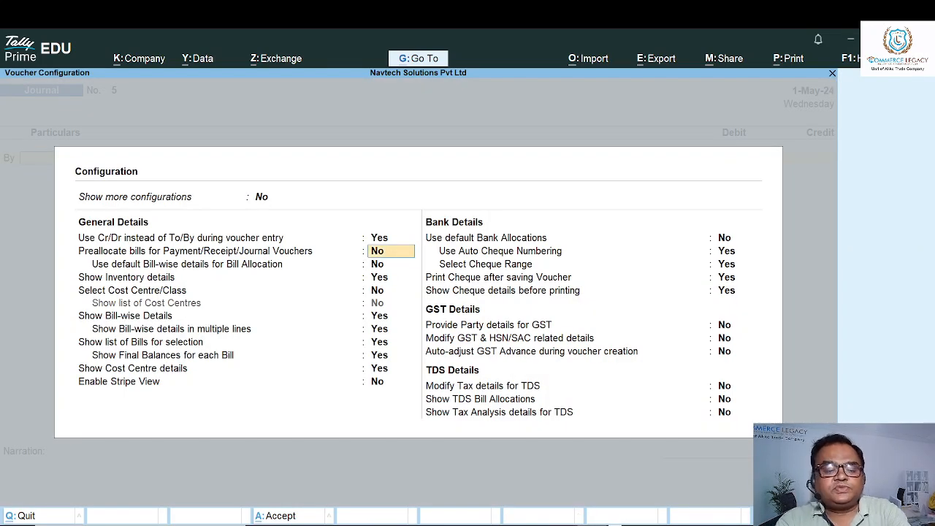
{"action": "key", "text": "ctrl+a"}
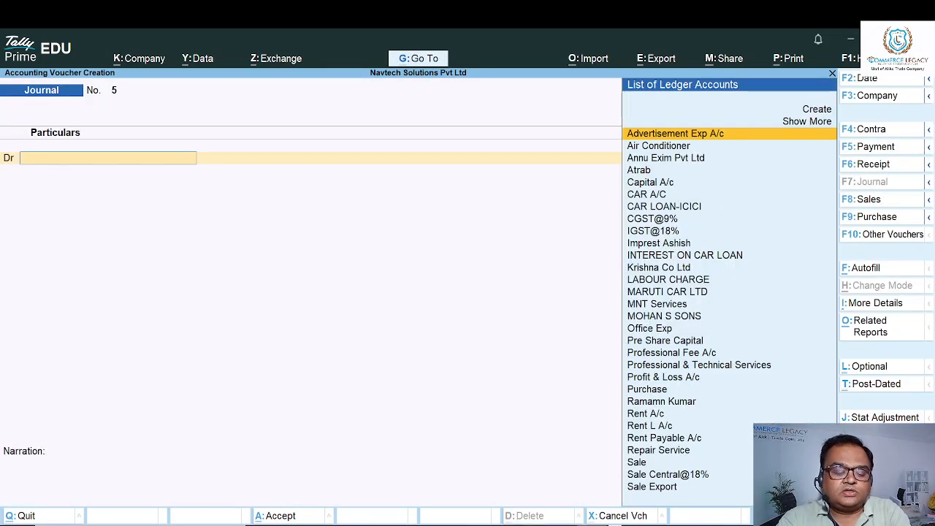
Debit the CAR A/C ledger with 12,60,000 in the journal voucher.
{"action": "type", "text": "Car"}
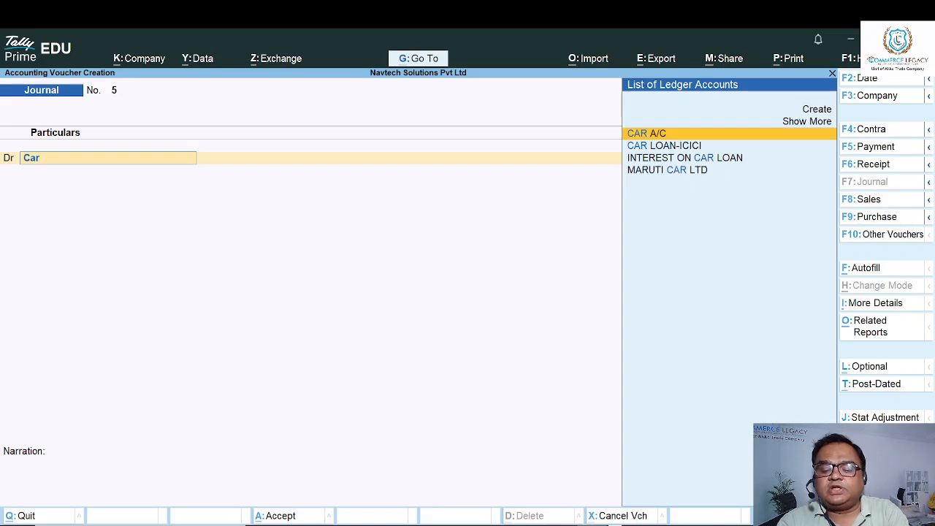
{"action": "key", "text": "Return"}
{"action": "type", "text": "12600"}
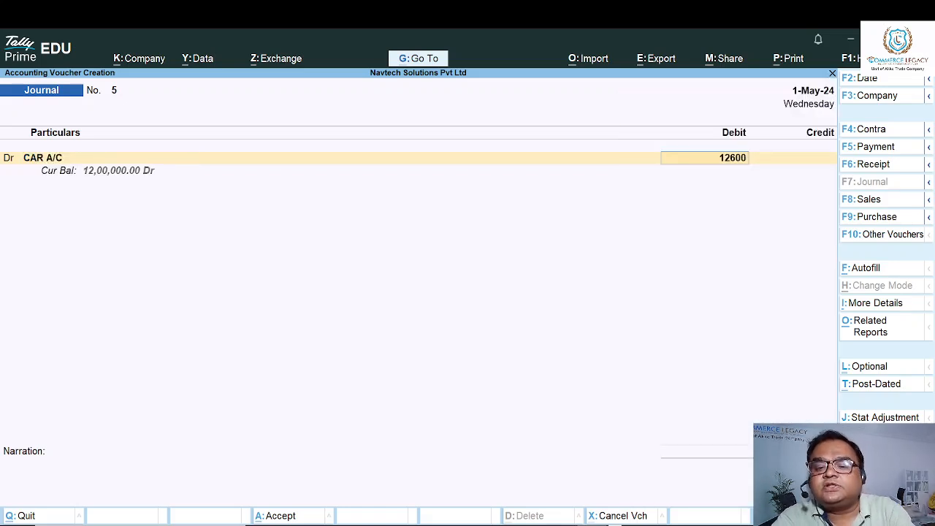
{"action": "type", "text": "00"}
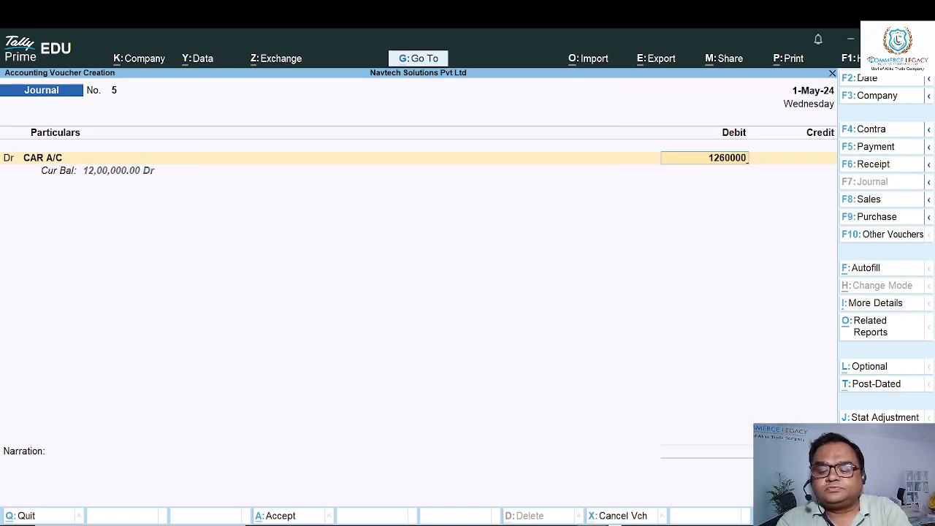
{"action": "key", "text": "Return"}
{"action": "key", "text": "Return"}
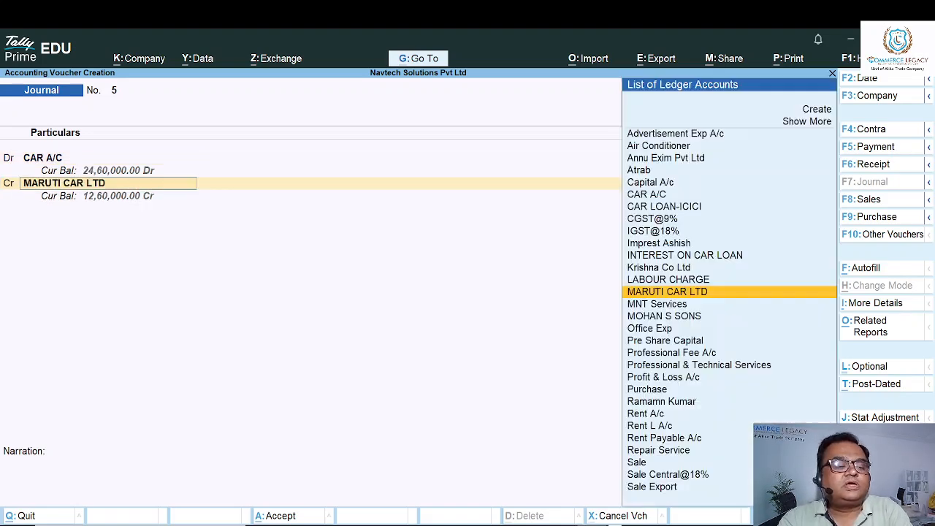
Start creating a new ledger from the voucher's credit line and name it MT Car Solutions Pvt Ltd.
{"action": "key", "text": "ctrl"}
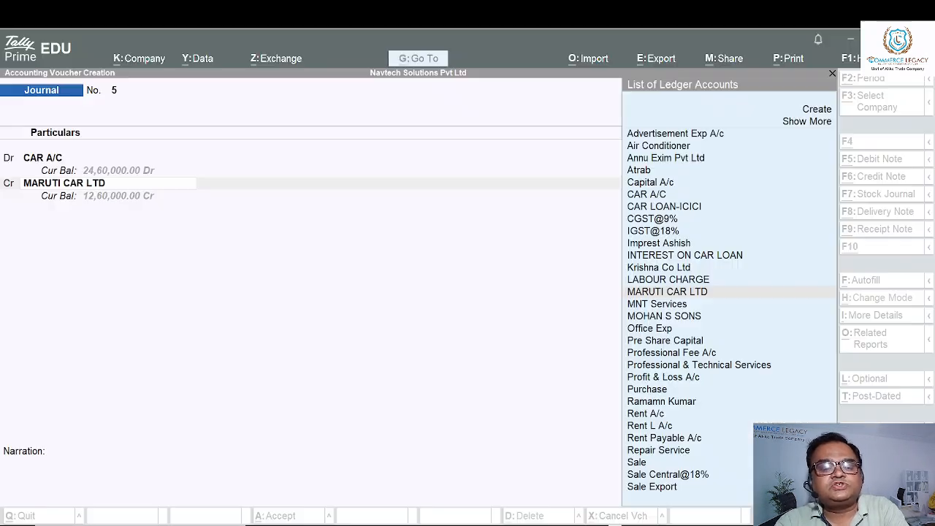
{"action": "key", "text": "alt+c"}
{"action": "type", "text": "MT Ca"}
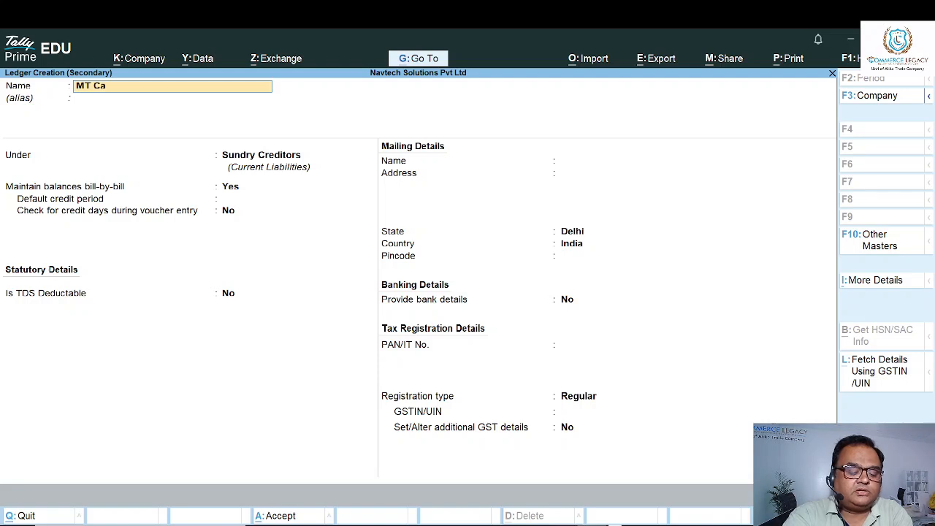
{"action": "type", "text": "r Sol"}
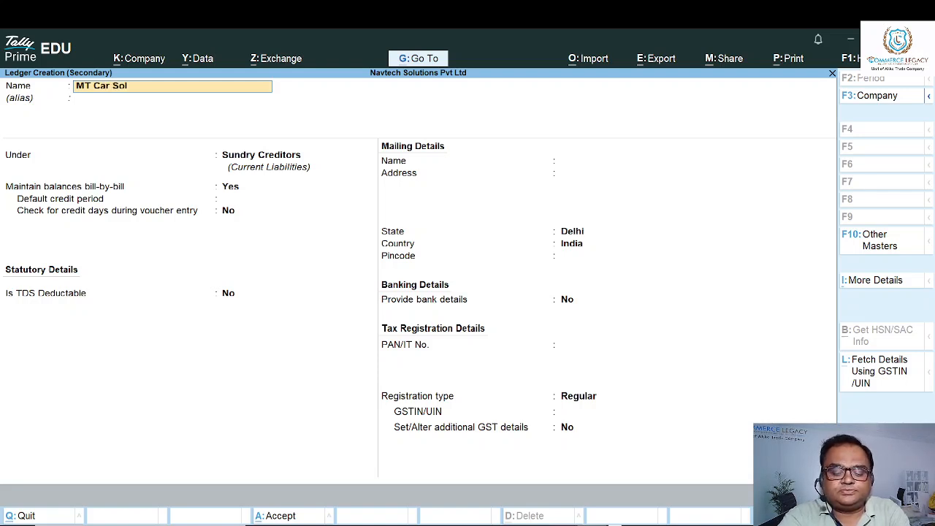
{"action": "type", "text": "utions"}
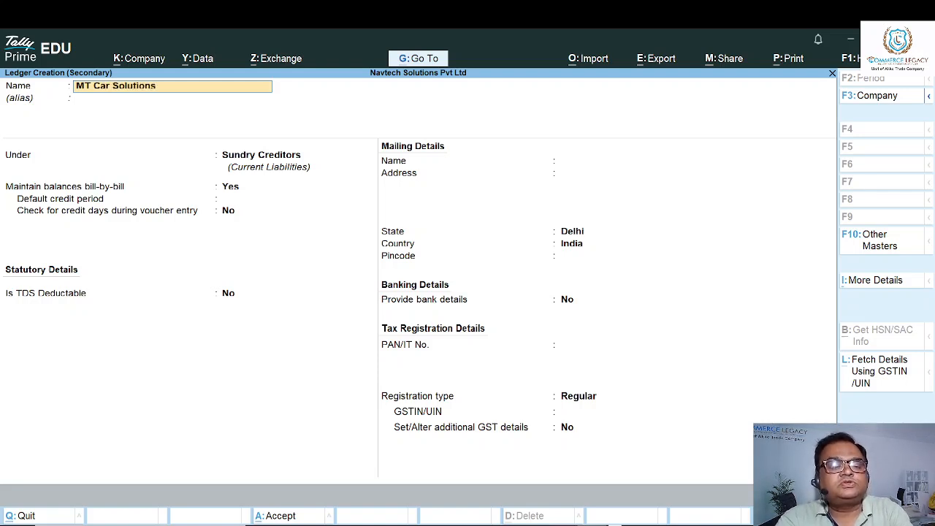
{"action": "type", "text": " Pvt"}
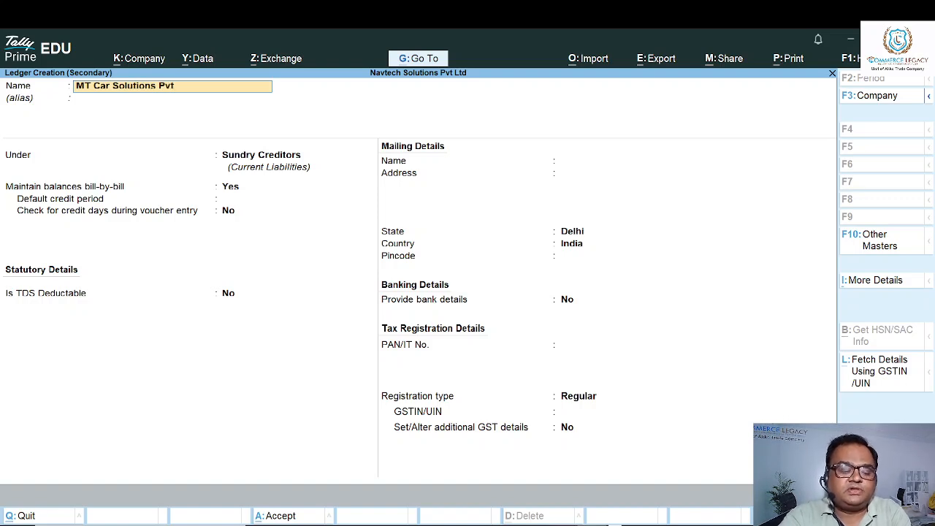
{"action": "type", "text": " Ltd"}
{"action": "key", "text": "Return"}
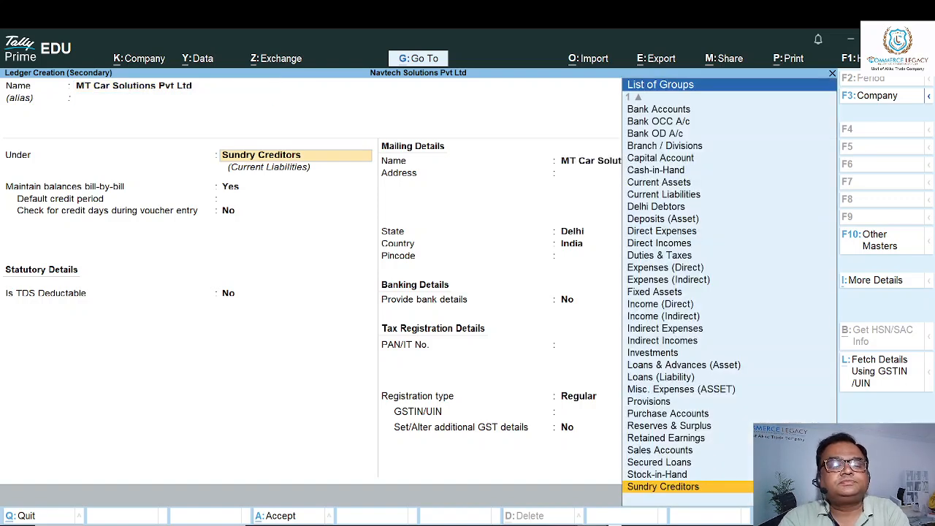
Keep the new ledger under Sundry Creditors with bill-by-bill balances on and the credit days check off.
{"action": "key", "text": "Return"}
{"action": "key", "text": "Return"}
{"action": "key", "text": "Return"}
{"action": "key", "text": "Return"}
{"action": "key", "text": "Return"}
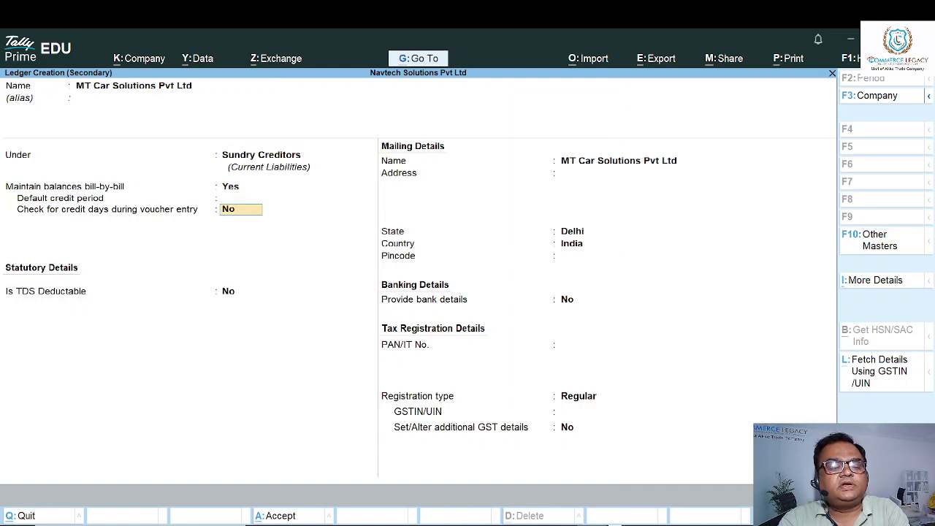
{"action": "key", "text": "Return"}
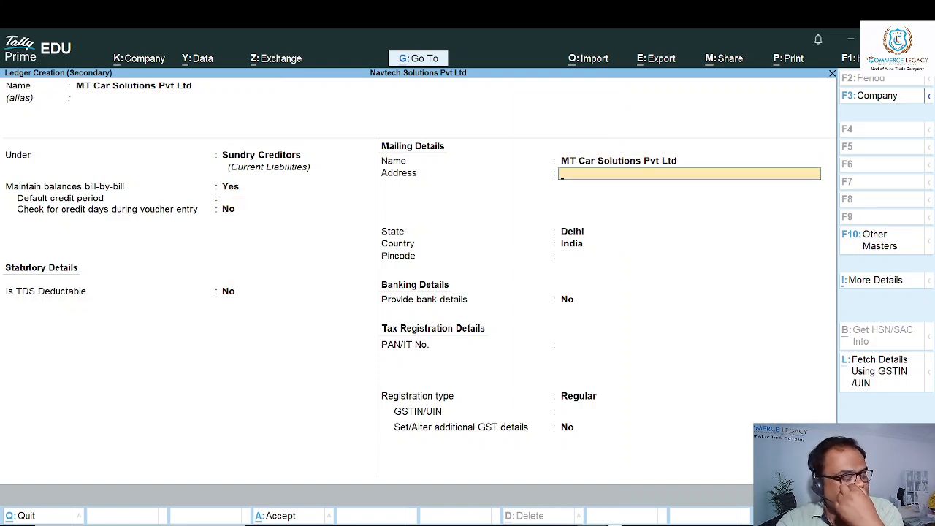
Enter the new vendor's street address and city in the ledger's mailing details.
{"action": "type", "text": "23, Karol Bagh"}
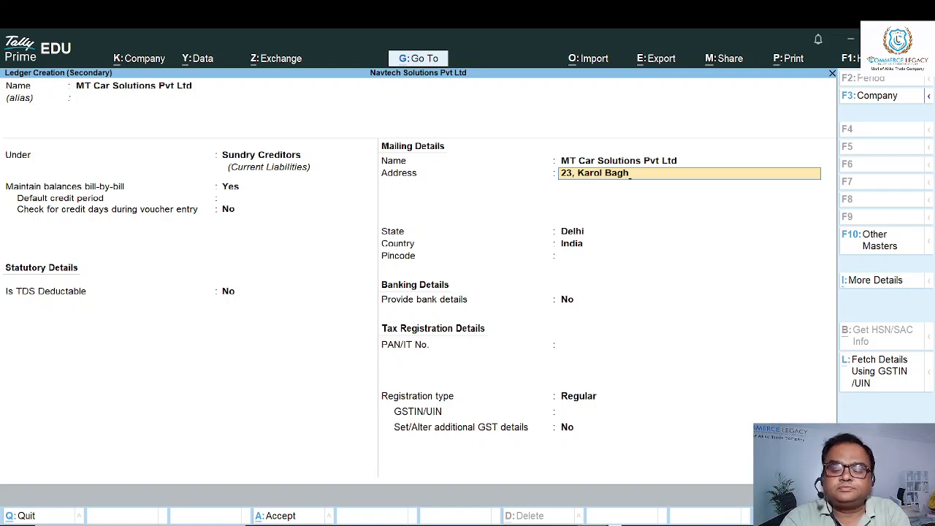
{"action": "key", "text": "Return"}
{"action": "type", "text": "Dekhi"}
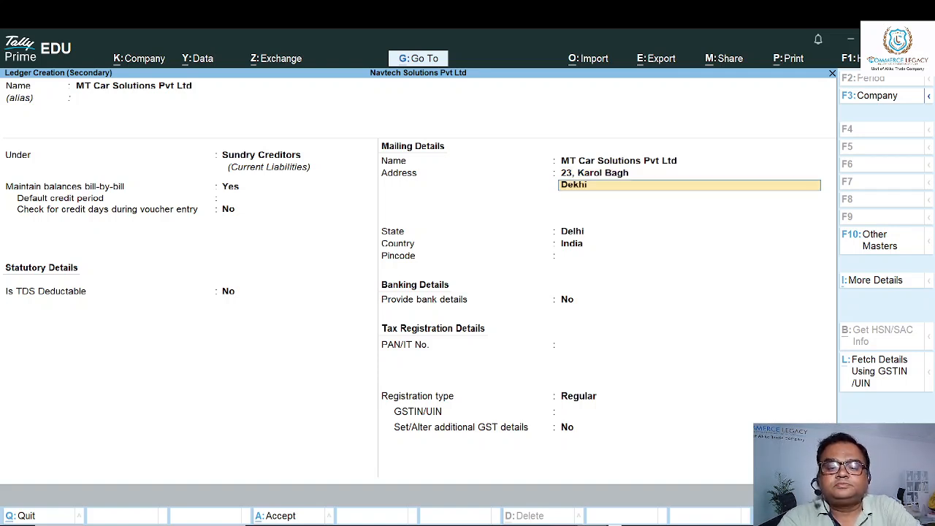
{"action": "key", "text": "Return"}
{"action": "key", "text": "Return"}
{"action": "key", "text": "BackSpace"}
{"action": "key", "text": "BackSpace"}
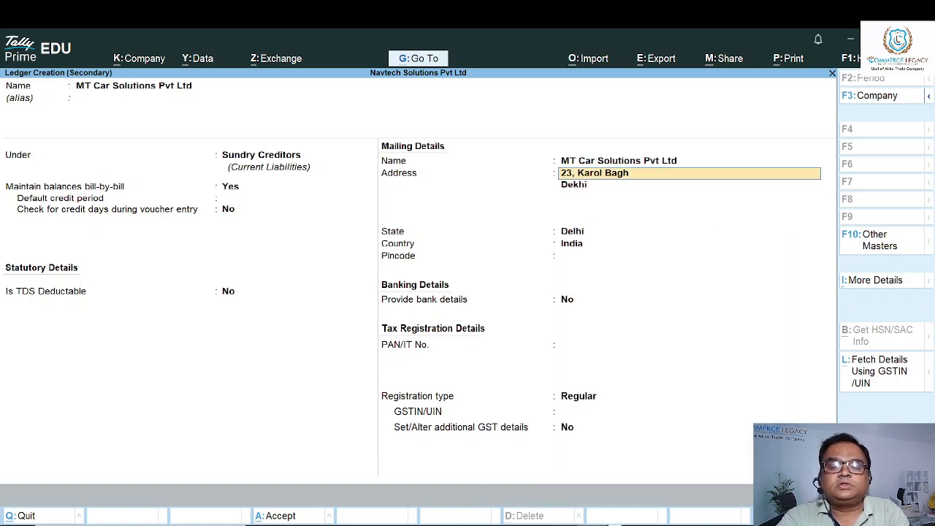
{"action": "key", "text": "Return"}
{"action": "type", "text": "D"}
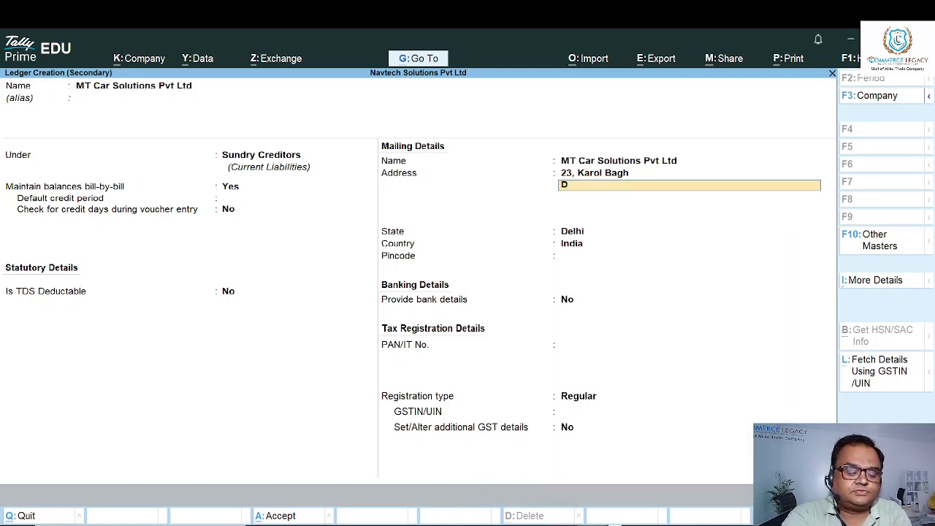
{"action": "type", "text": "elhi"}
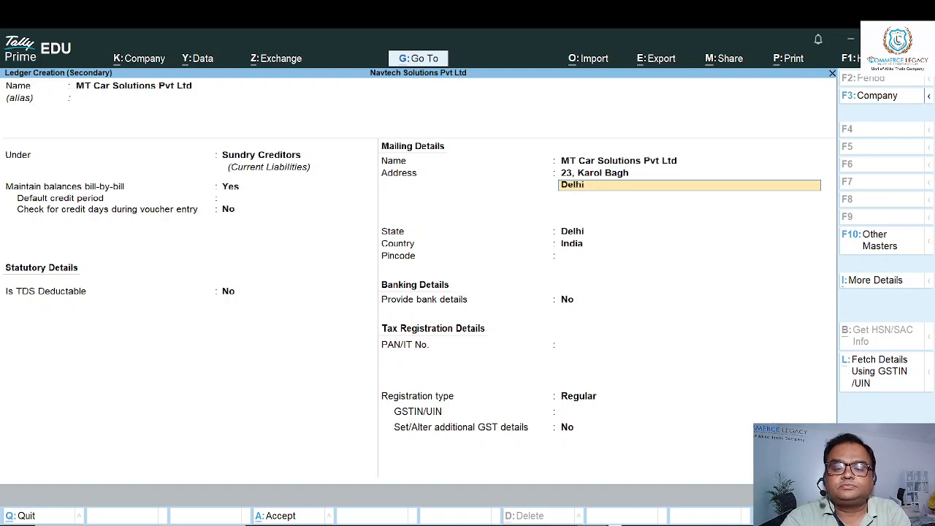
Keep the state Delhi and the Regular registration type, leave PAN and GSTIN blank, and save the vendor ledger.
{"action": "key", "text": "Return"}
{"action": "key", "text": "Return"}
{"action": "key", "text": "Return"}
{"action": "key", "text": "Return"}
{"action": "key", "text": "Return"}
{"action": "key", "text": "Return"}
{"action": "key", "text": "Return"}
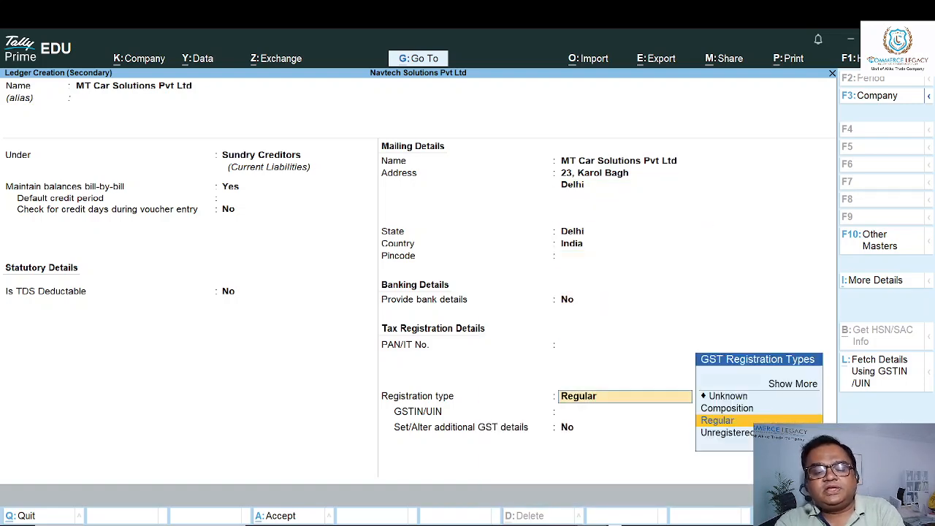
{"action": "key", "text": "Return"}
{"action": "key", "text": "Return"}
{"action": "key", "text": "Return"}
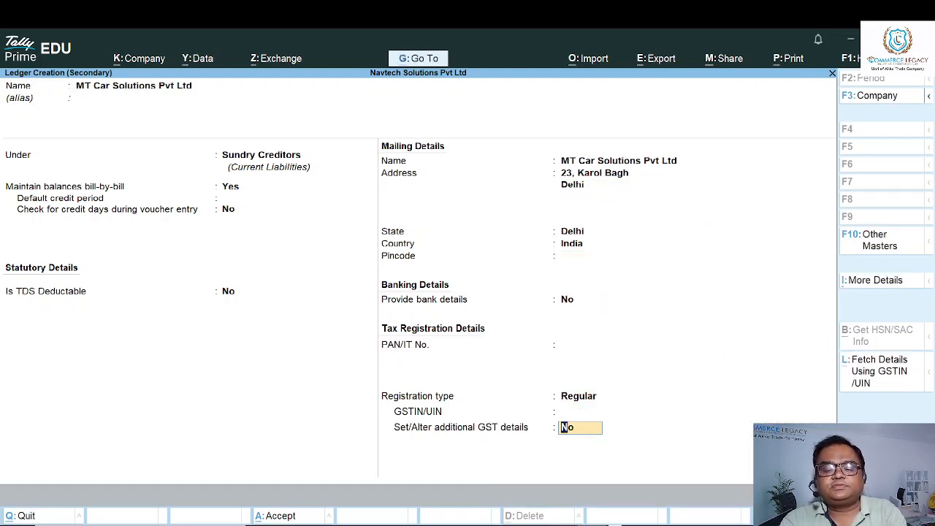
{"action": "key", "text": "Return"}
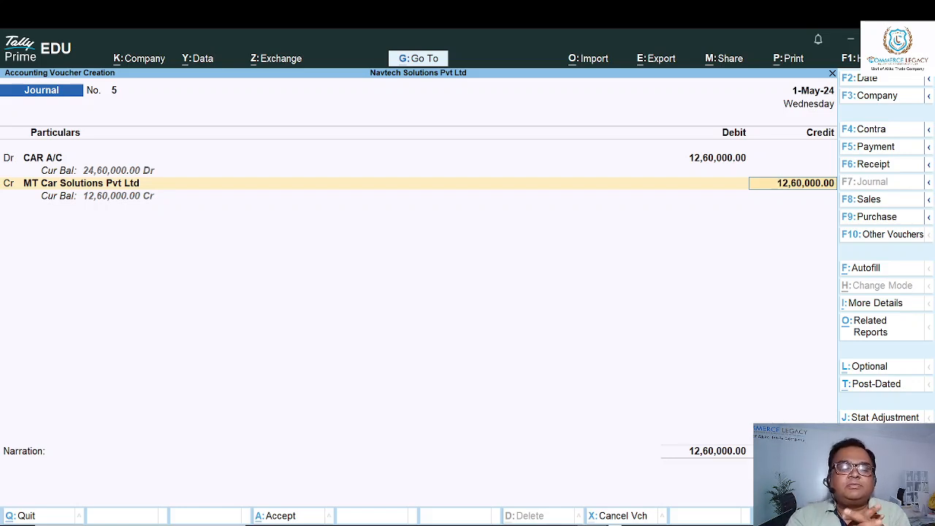
Credit MT Car Solutions Pvt Ltd with 12,60,000 against new bill reference 01 and save the journal voucher.
{"action": "key", "text": "Return"}
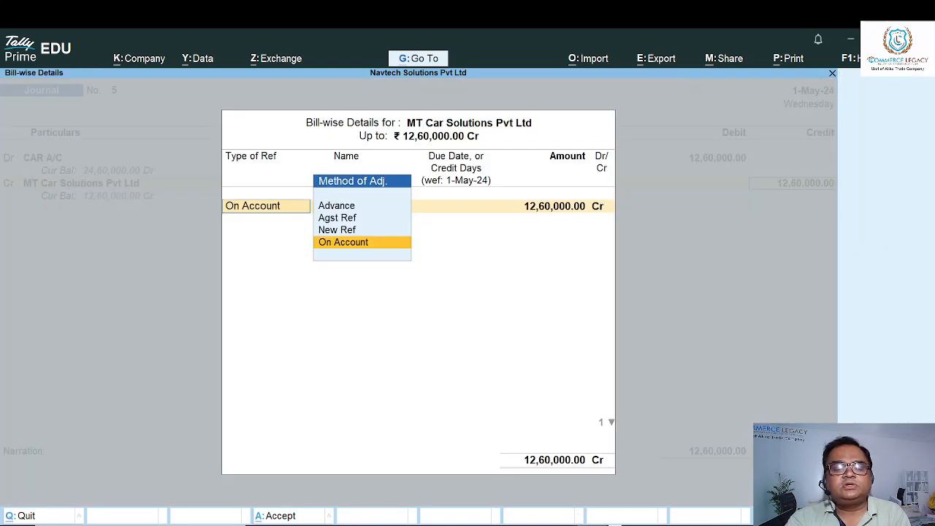
{"action": "key", "text": "Up"}
{"action": "key", "text": "Return"}
{"action": "key", "text": "BackSpace"}
{"action": "type", "text": "01"}
{"action": "key", "text": "Return"}
{"action": "key", "text": "Return"}
{"action": "key", "text": "Return"}
{"action": "key", "text": "Return"}
{"action": "key", "text": "Return"}
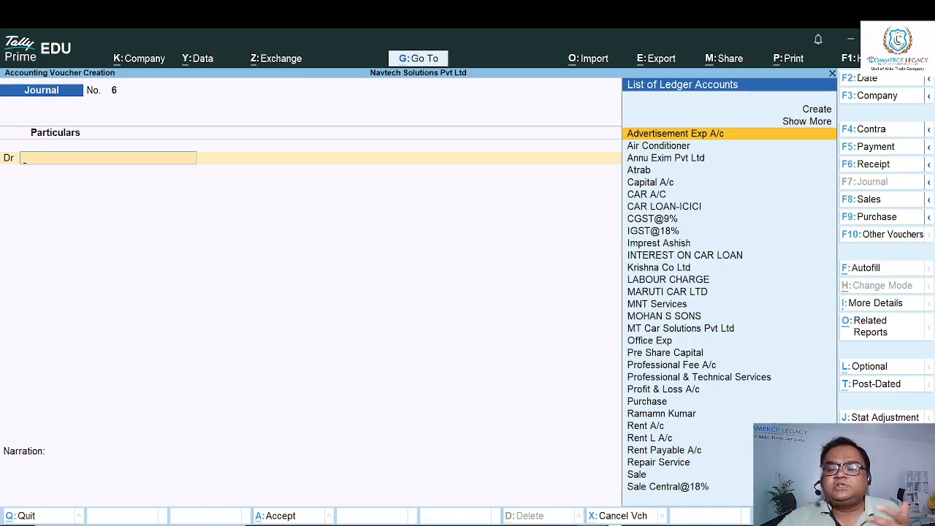
Start a Payment voucher and change its mode to Double Entry.
{"action": "left_click", "coordinate": [893, 151]}
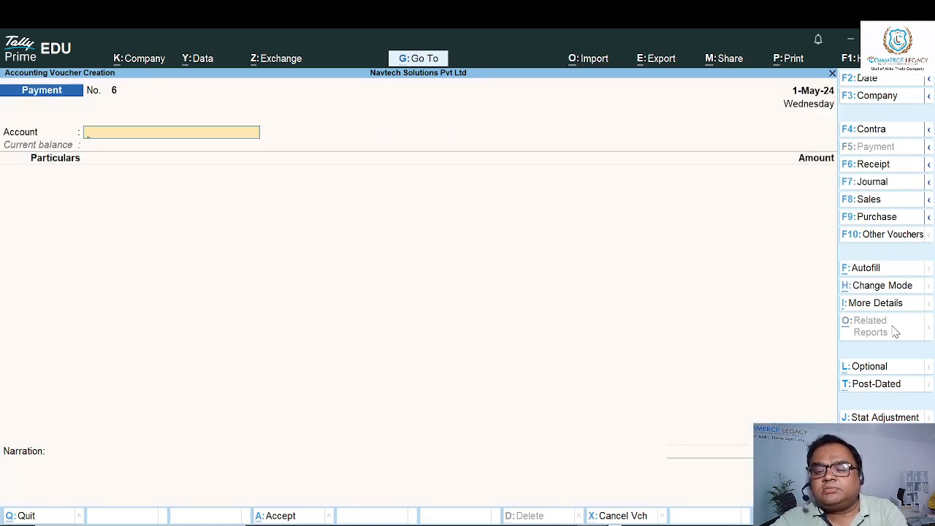
{"action": "left_click", "coordinate": [882, 289]}
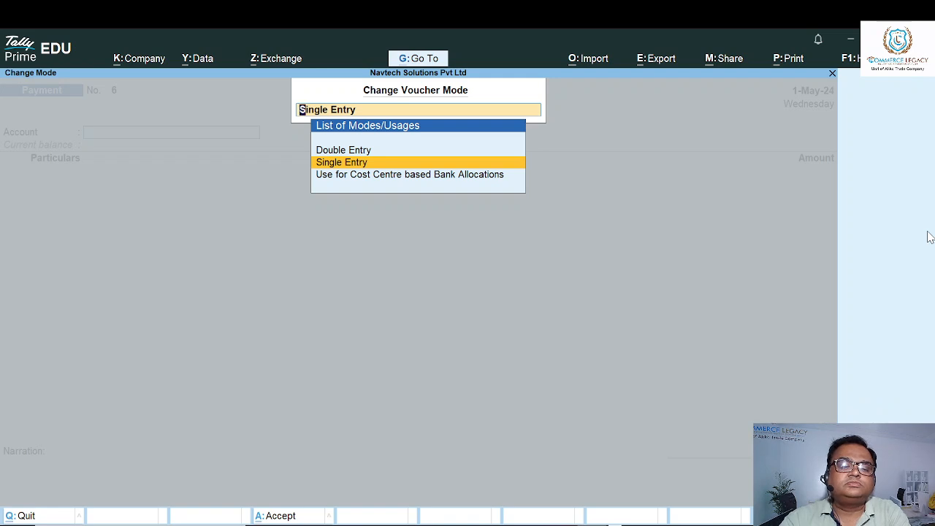
{"action": "key", "text": "Up"}
{"action": "key", "text": "Return"}
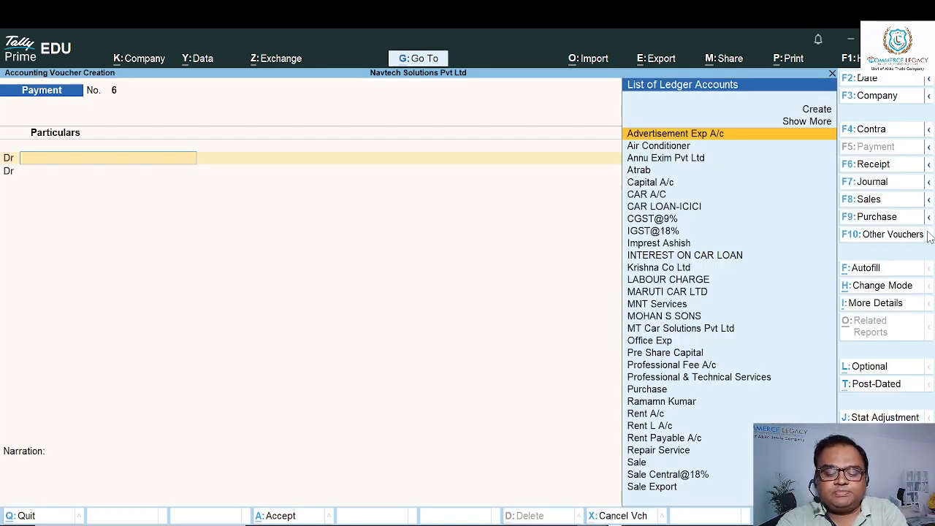
{"action": "type", "text": "Ici"}
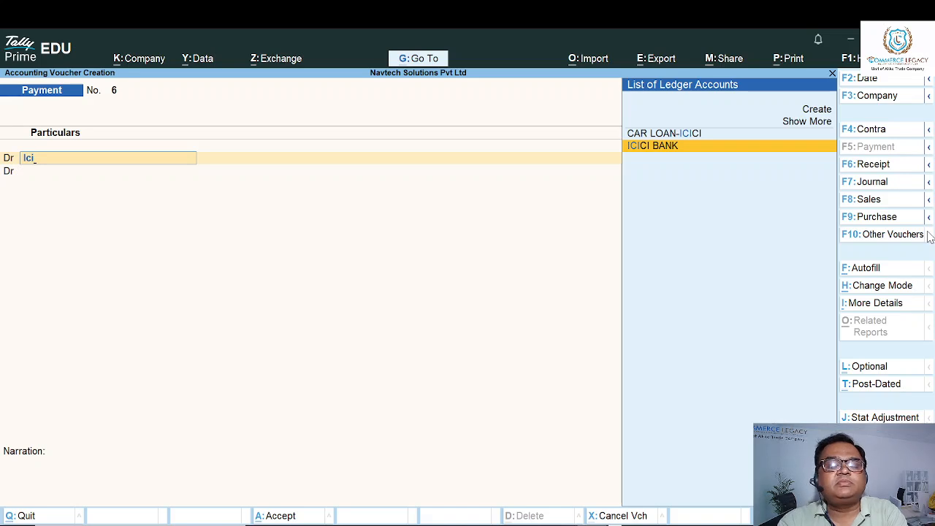
{"action": "key", "text": "BackSpace"}
{"action": "key", "text": "BackSpace"}
{"action": "key", "text": "BackSpace"}
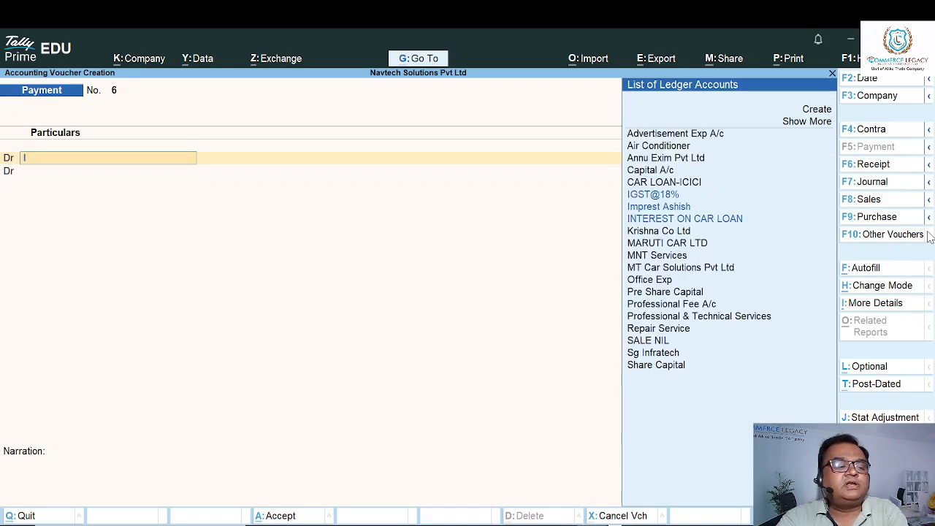
Debit MT Car Solutions Pvt Ltd with 2,00,000 in the payment voucher.
{"action": "type", "text": "M"}
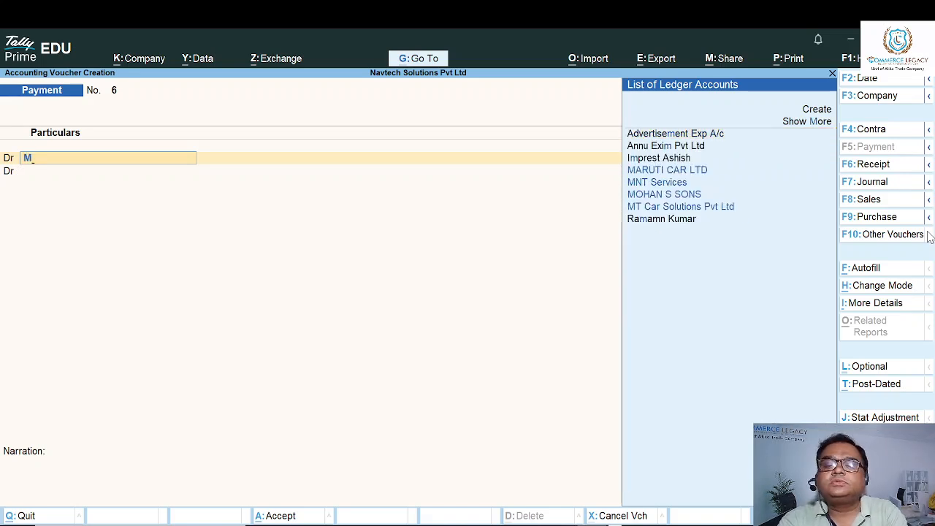
{"action": "key", "text": "Down"}
{"action": "key", "text": "Down"}
{"action": "key", "text": "Down"}
{"action": "key", "text": "Down"}
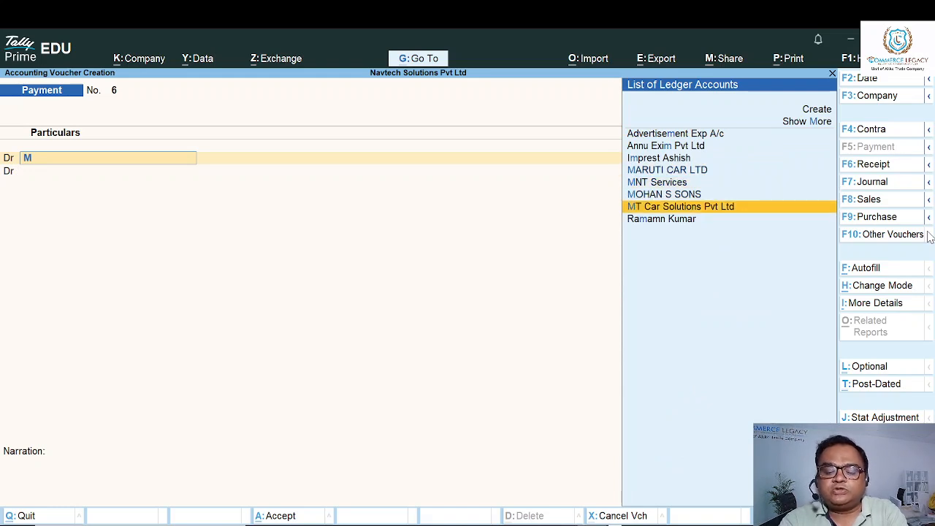
{"action": "key", "text": "Return"}
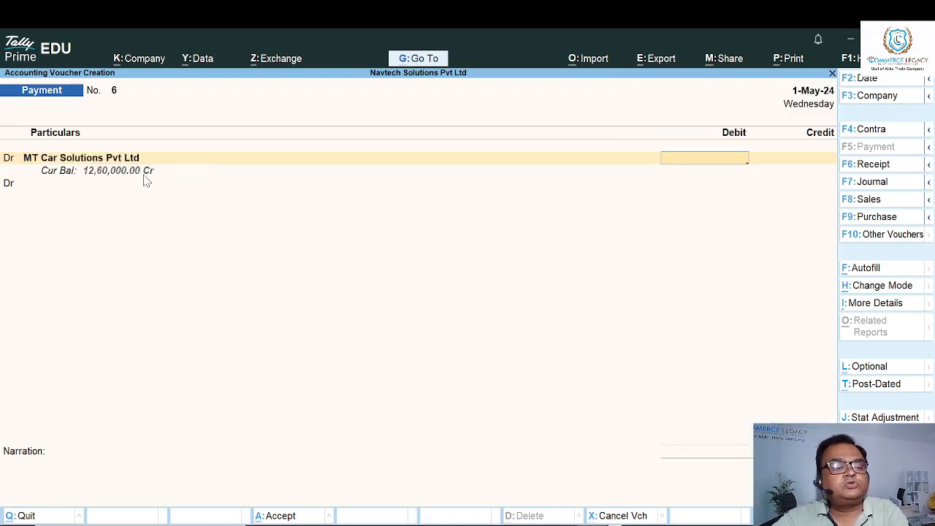
{"action": "type", "text": "2"}
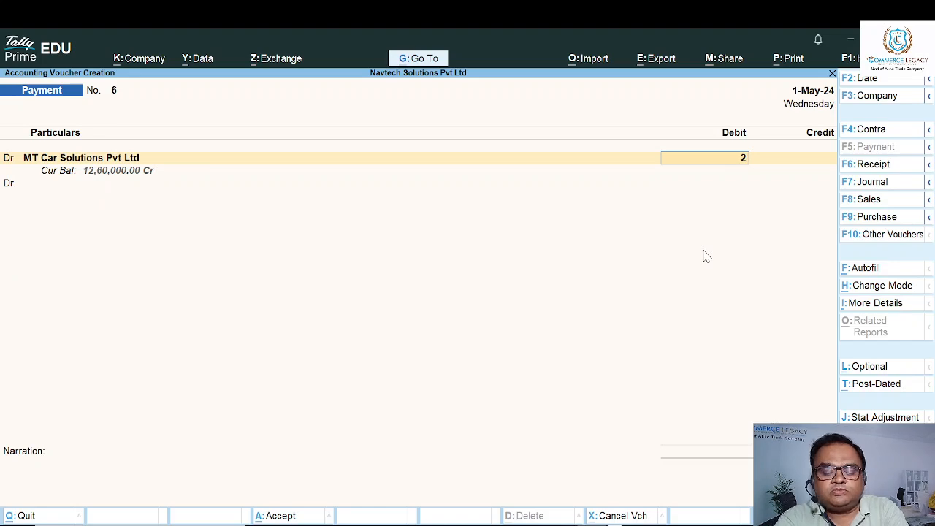
{"action": "type", "text": ",00,000"}
{"action": "key", "text": "Return"}
Allocate the 2,00,000 payment as Agst Ref to the vendor's pending bill 01.
{"action": "key", "text": "Return"}
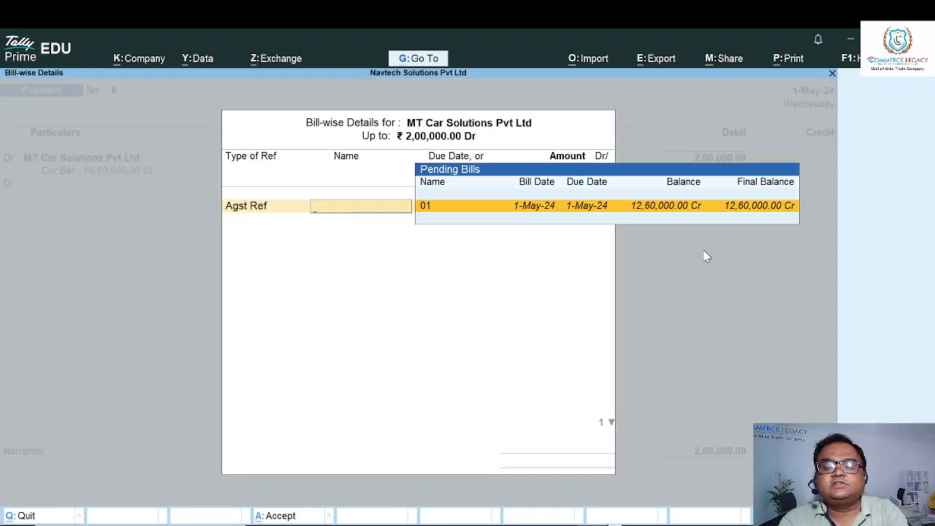
{"action": "key", "text": "Return"}
{"action": "key", "text": "Return"}
{"action": "key", "text": "Return"}
{"action": "key", "text": "Return"}
Credit AXIS BANK with 2,00,000 in the payment voucher.
{"action": "type", "text": "c"}
{"action": "key", "text": "Return"}
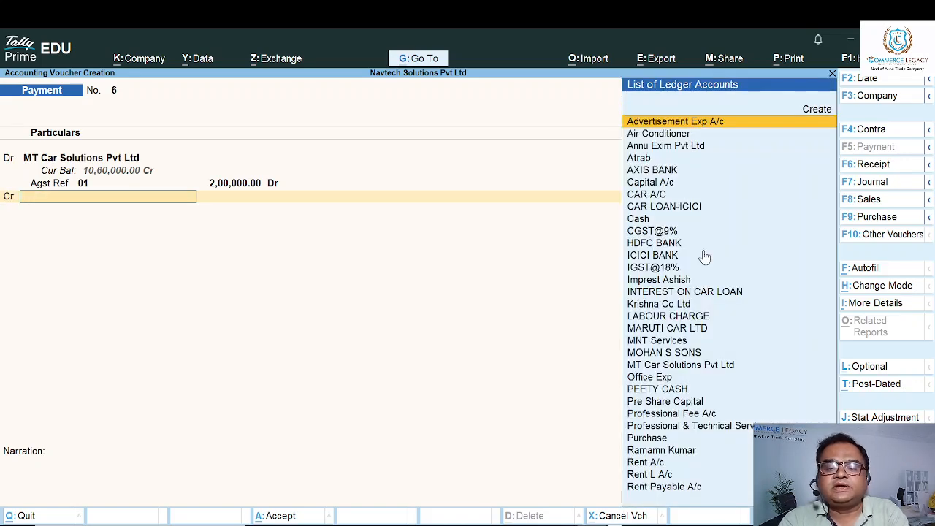
{"action": "key", "text": "Down"}
{"action": "key", "text": "Down"}
{"action": "key", "text": "Down"}
{"action": "key", "text": "Down"}
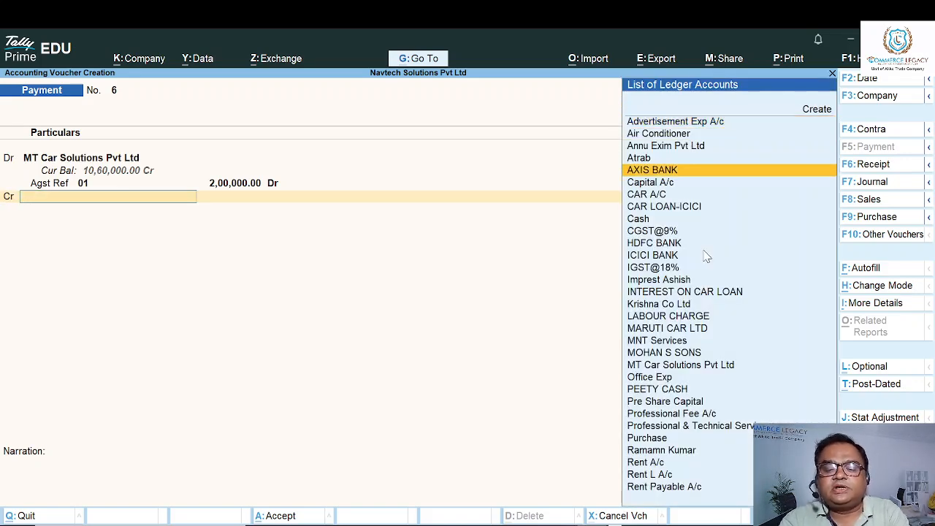
{"action": "key", "text": "Return"}
{"action": "key", "text": "Return"}
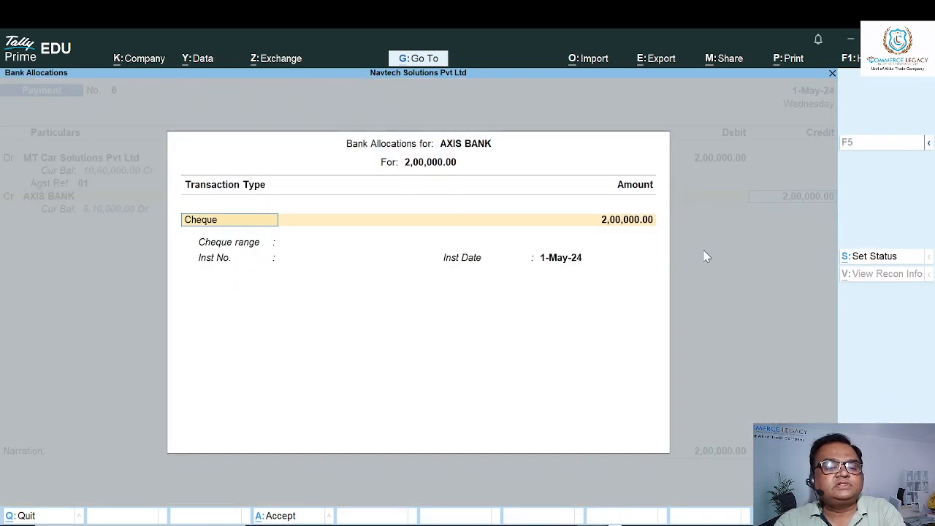
Set the bank allocation to Cheque with instrument number 1234456 and save the payment voucher without a narration.
{"action": "key", "text": "BackSpace"}
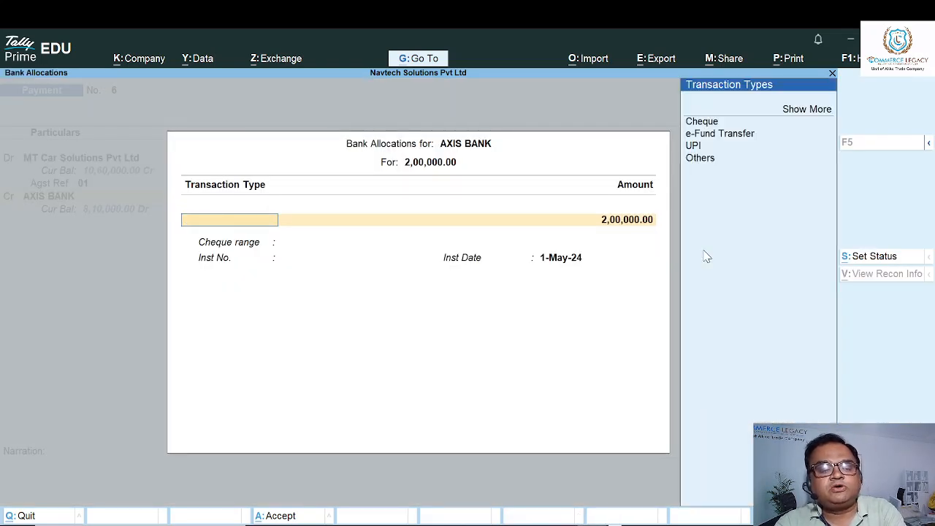
{"action": "key", "text": "Down"}
{"action": "key", "text": "Down"}
{"action": "key", "text": "Down"}
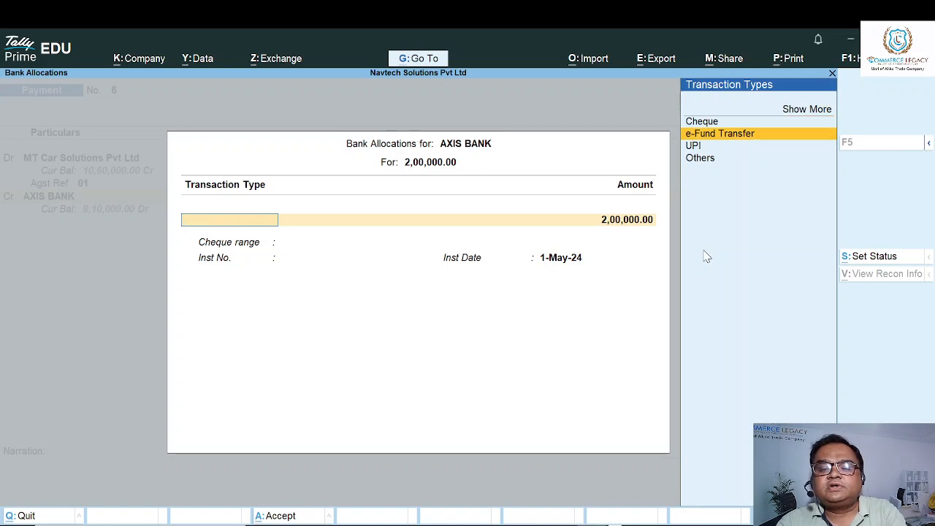
{"action": "key", "text": "Up"}
{"action": "key", "text": "Return"}
{"action": "key", "text": "Return"}
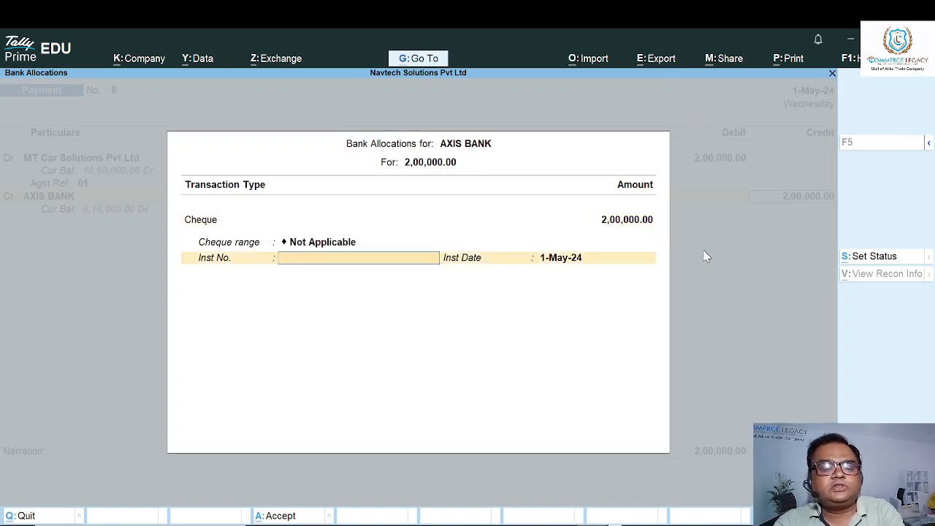
{"action": "type", "text": "1234456"}
{"action": "key", "text": "Return"}
{"action": "key", "text": "Return"}
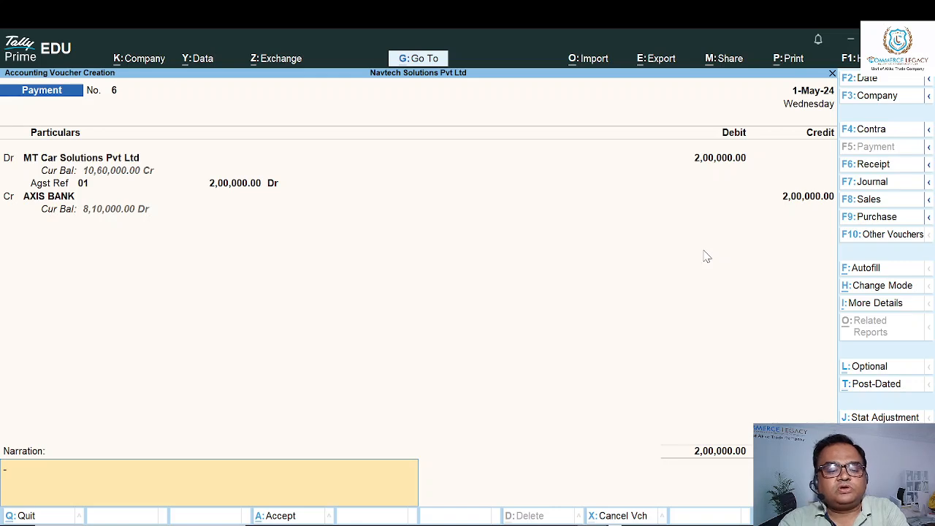
{"action": "key", "text": "Return"}
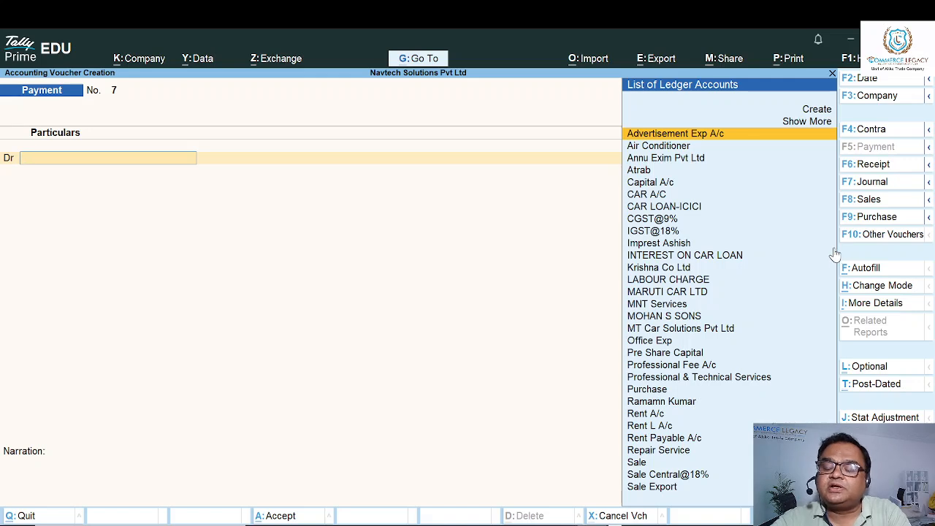
Start a Journal voucher and debit MT Car Solutions Pvt Ltd with 10,60,000.
{"action": "left_click", "coordinate": [879, 187]}
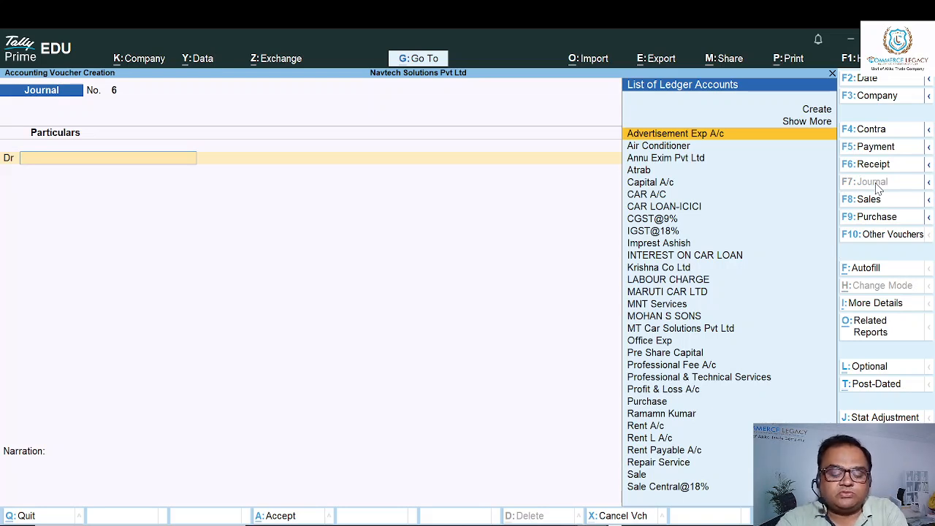
{"action": "type", "text": "Mn"}
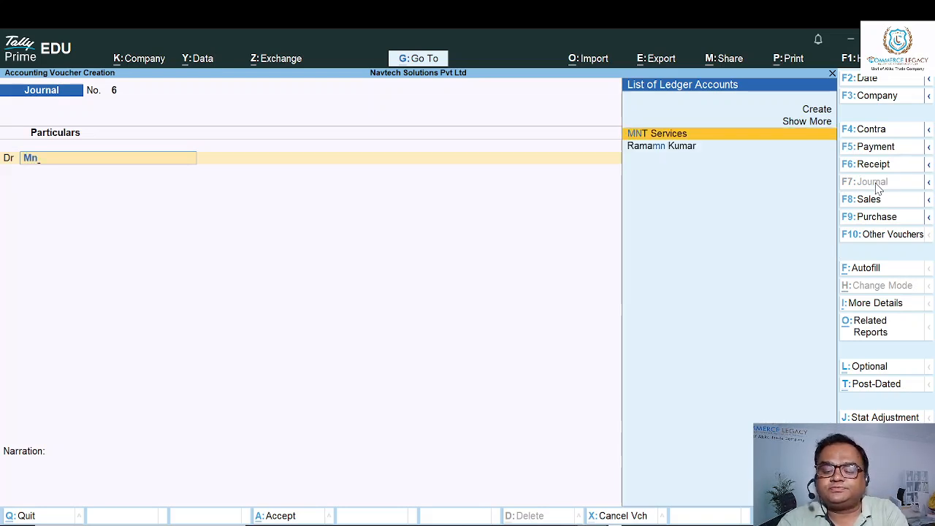
{"action": "key", "text": "BackSpace"}
{"action": "key", "text": "Down"}
{"action": "key", "text": "Down"}
{"action": "key", "text": "Down"}
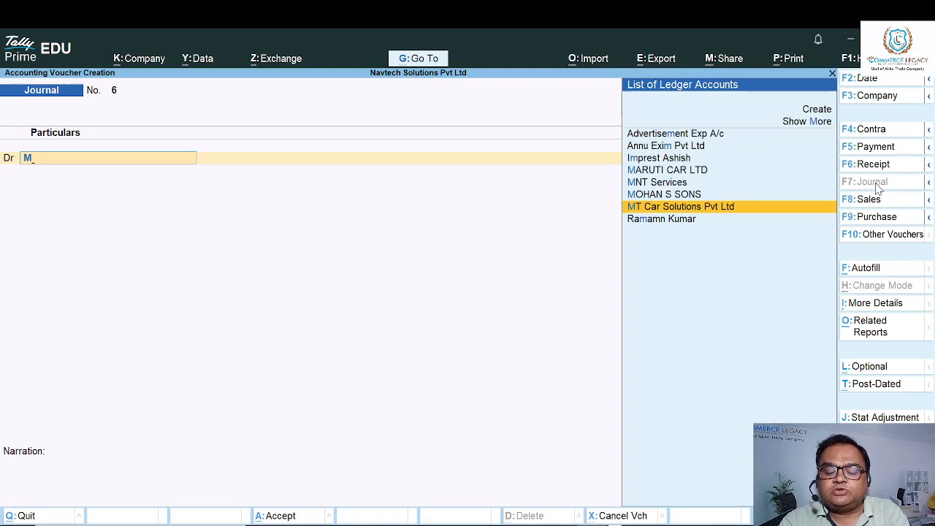
{"action": "key", "text": "Return"}
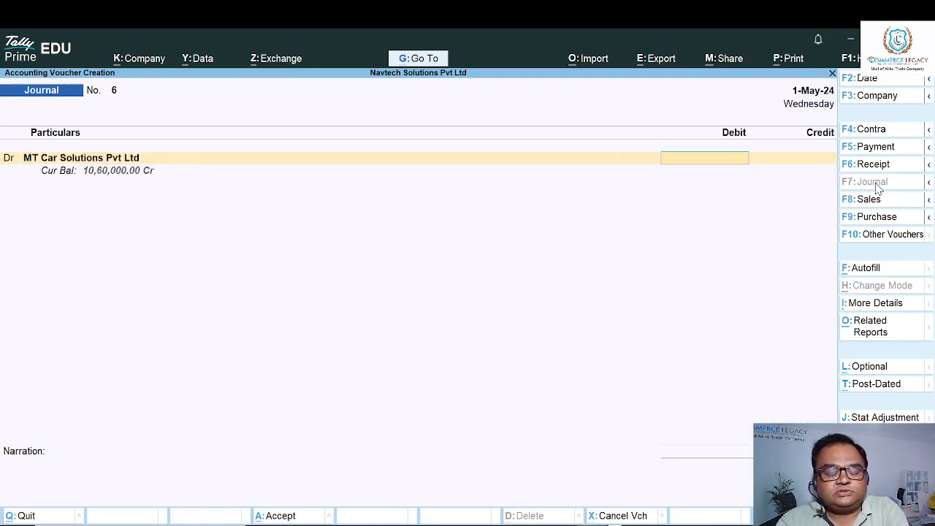
{"action": "type", "text": "1"}
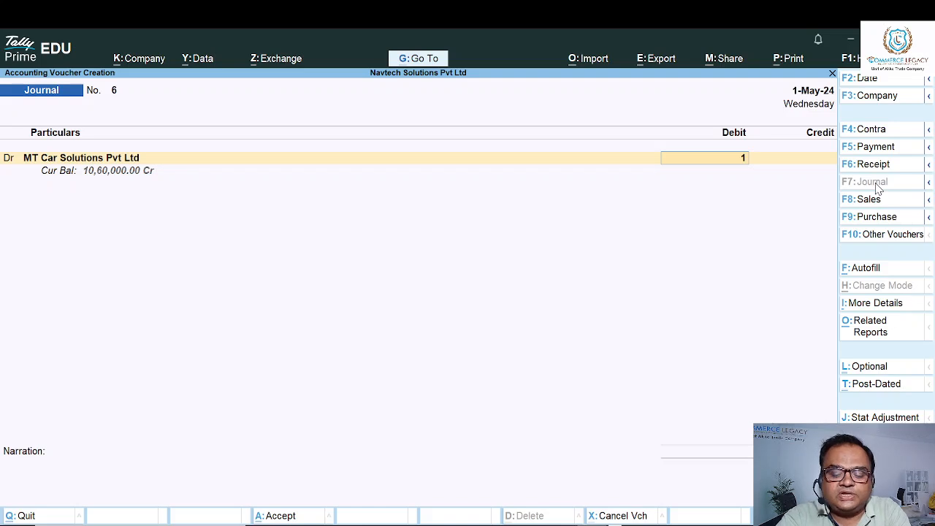
{"action": "type", "text": "060000"}
{"action": "key", "text": "Return"}
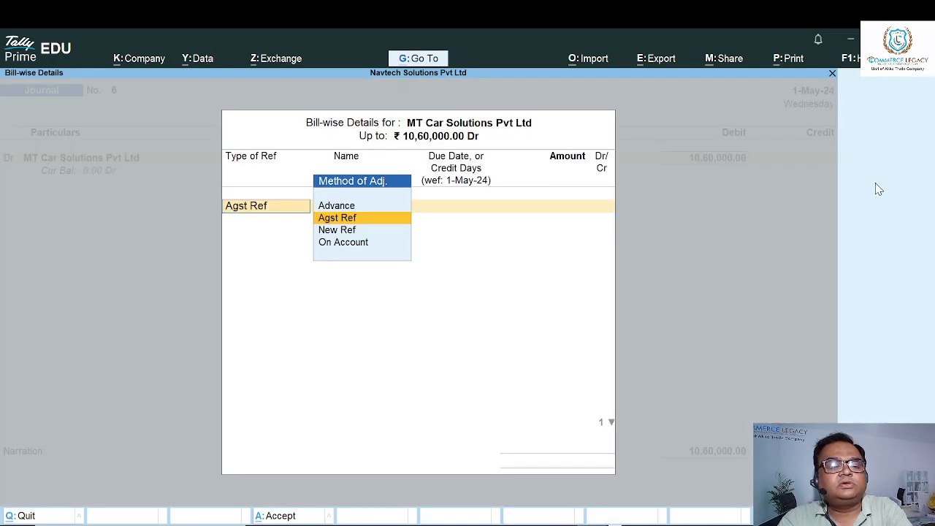
Allocate the 10,60,000 debit as Agst Ref to the vendor's bill 01.
{"action": "key", "text": "Return"}
{"action": "key", "text": "Return"}
{"action": "key", "text": "Return"}
{"action": "key", "text": "Return"}
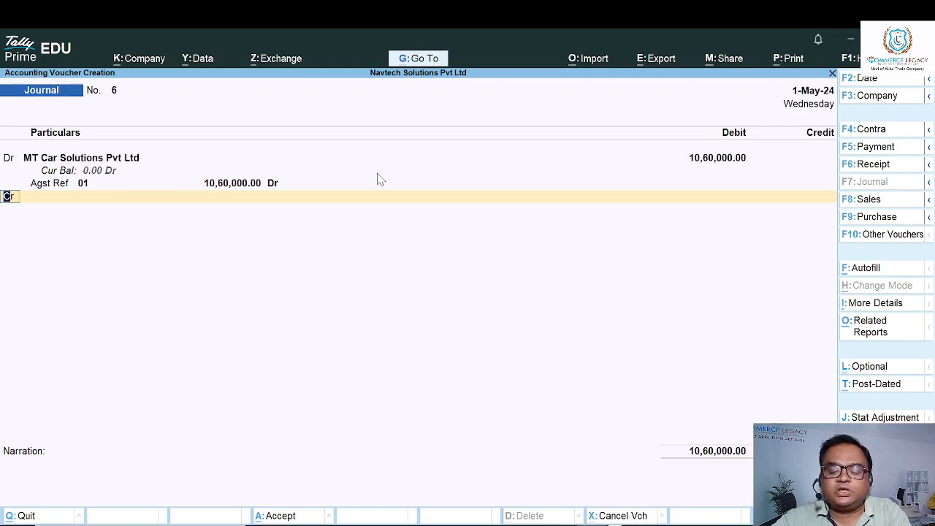
Credit CAR LOAN-ICICI with 10,60,000 and save the journal voucher without a narration.
{"action": "key", "text": "Return"}
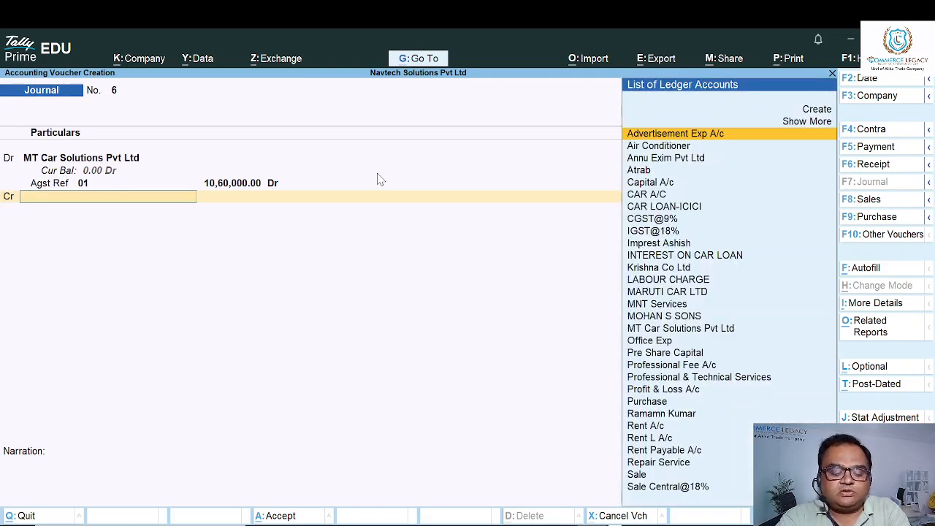
{"action": "type", "text": "Car"}
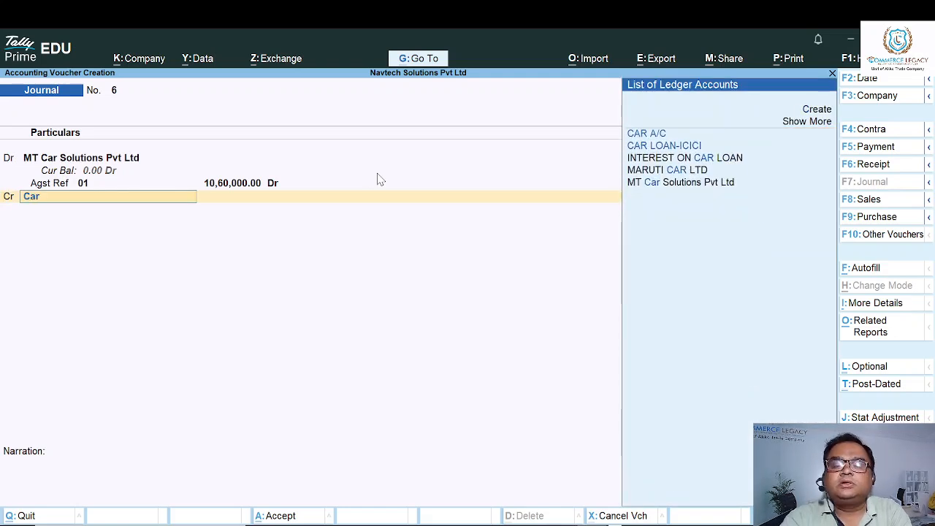
{"action": "key", "text": "Down"}
{"action": "key", "text": "Return"}
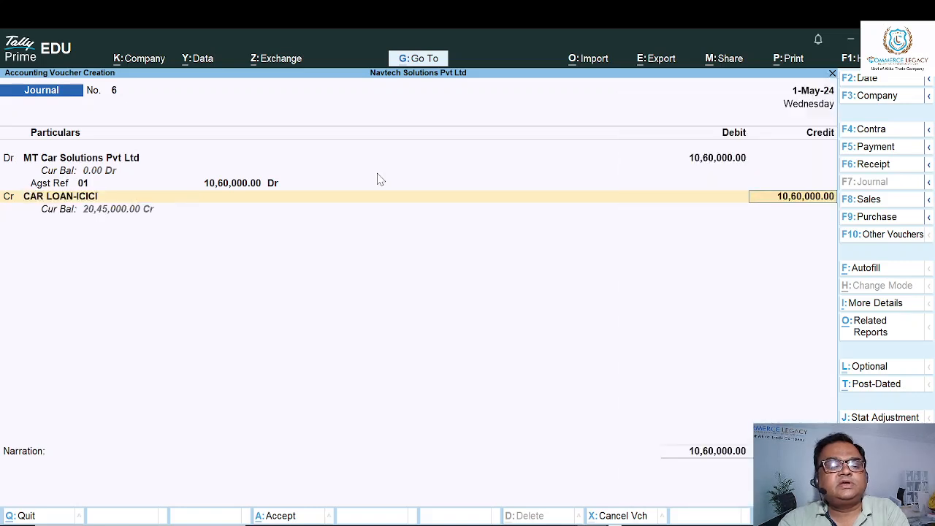
{"action": "key", "text": "Return"}
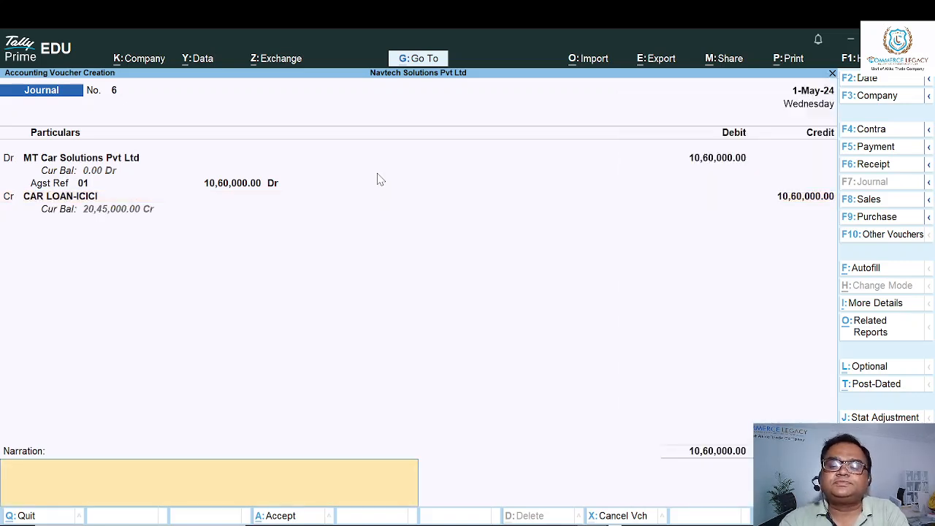
{"action": "key", "text": "Return"}
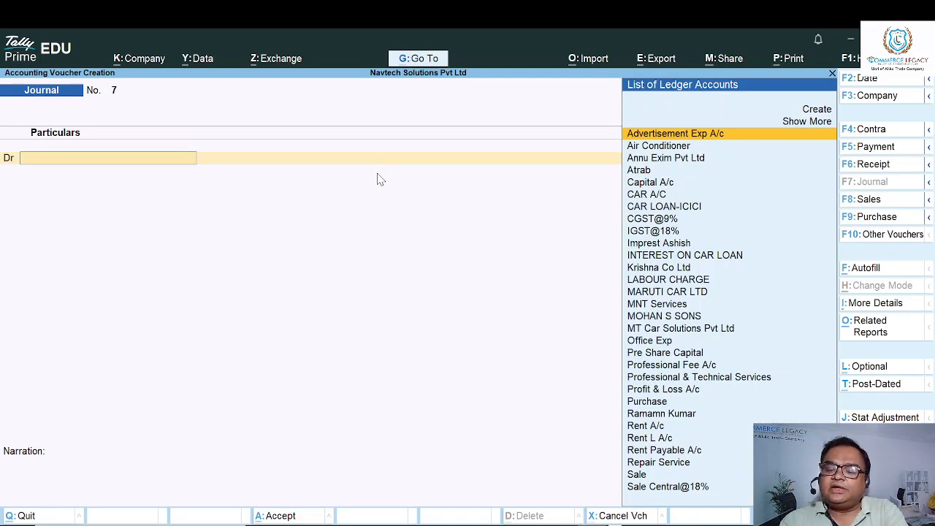
Open the Balance Sheet and review the May vouchers of CAR A/C under Fixed Assets.
{"action": "key", "text": "Escape"}
{"action": "key", "text": "Down"}
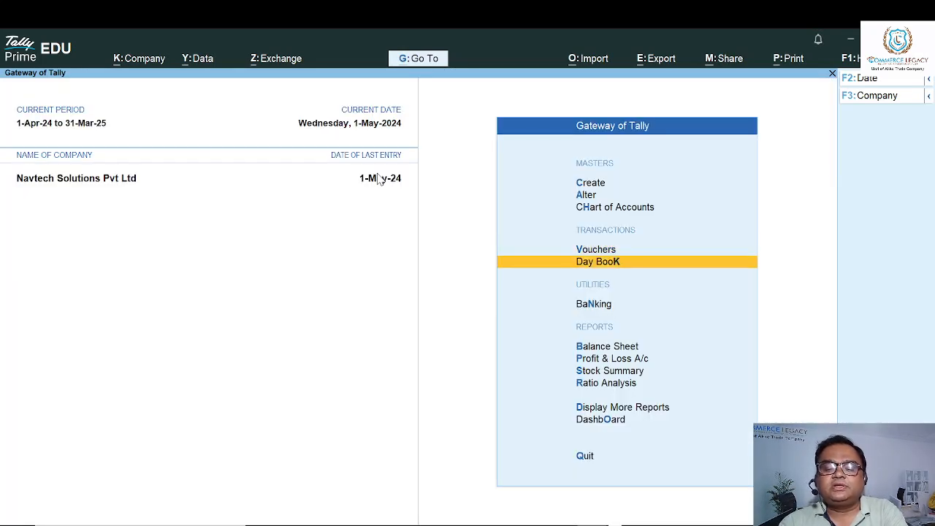
{"action": "key", "text": "Down"}
{"action": "key", "text": "Down"}
{"action": "key", "text": "Return"}
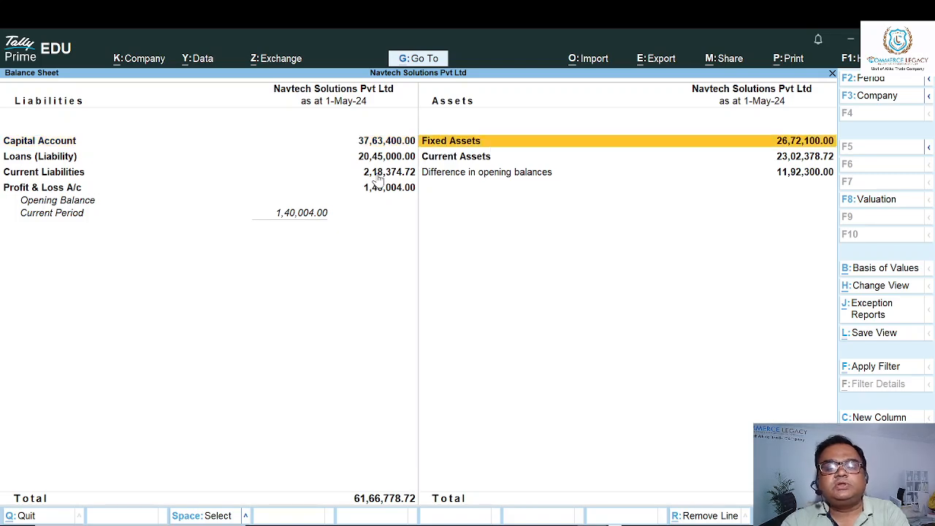
{"action": "key", "text": "Return"}
{"action": "key", "text": "Down"}
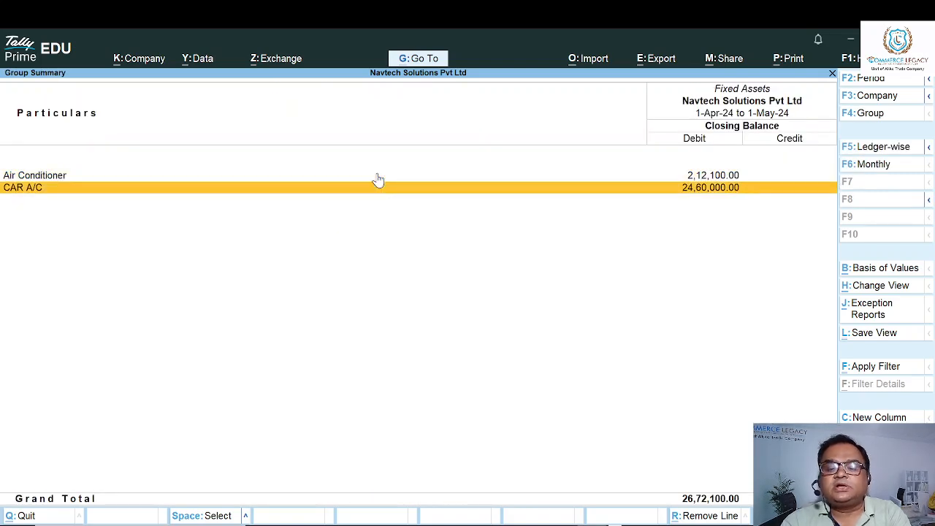
{"action": "key", "text": "Return"}
{"action": "key", "text": "Return"}
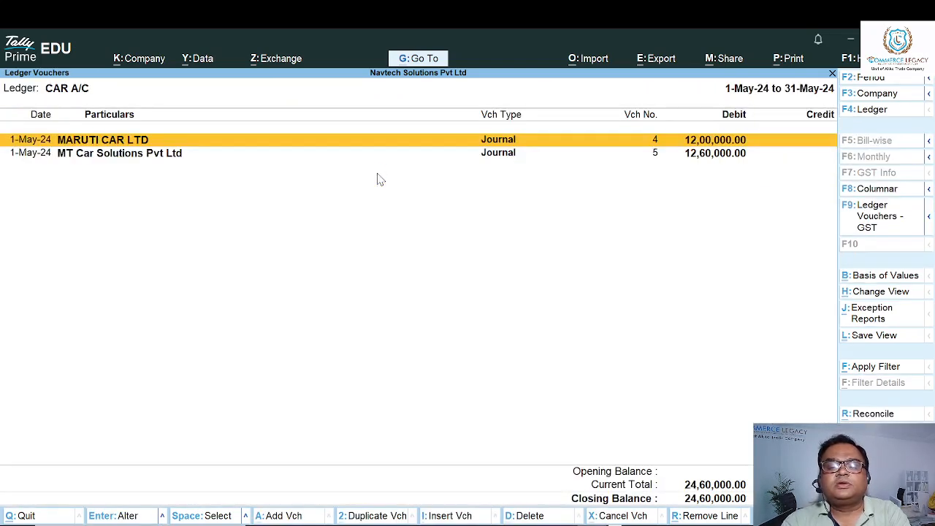
{"action": "key", "text": "Down"}
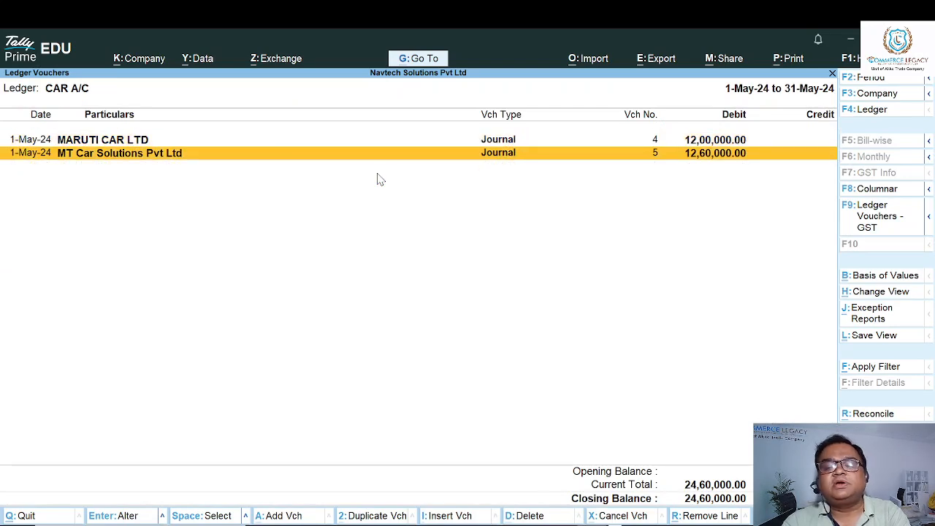
Return to the Balance Sheet and review the May vouchers of CAR LOAN-ICICI under Loans (Liability), Secured Loans.
{"action": "key", "text": "Escape"}
{"action": "key", "text": "Escape"}
{"action": "key", "text": "Escape"}
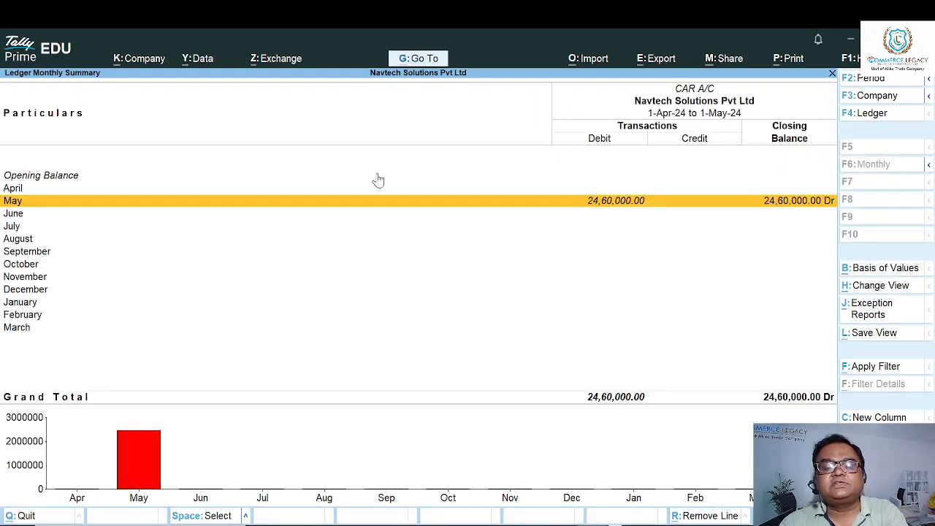
{"action": "key", "text": "Left"}
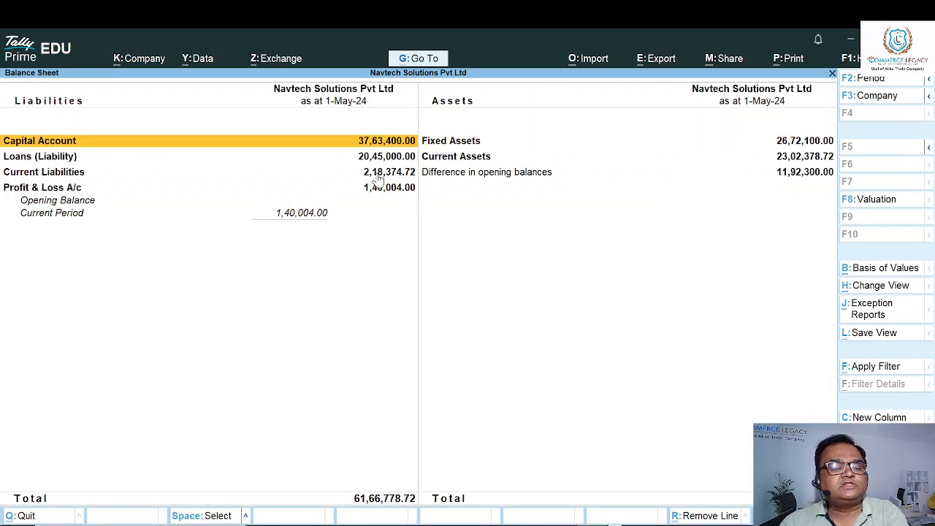
{"action": "key", "text": "Down"}
{"action": "key", "text": "Return"}
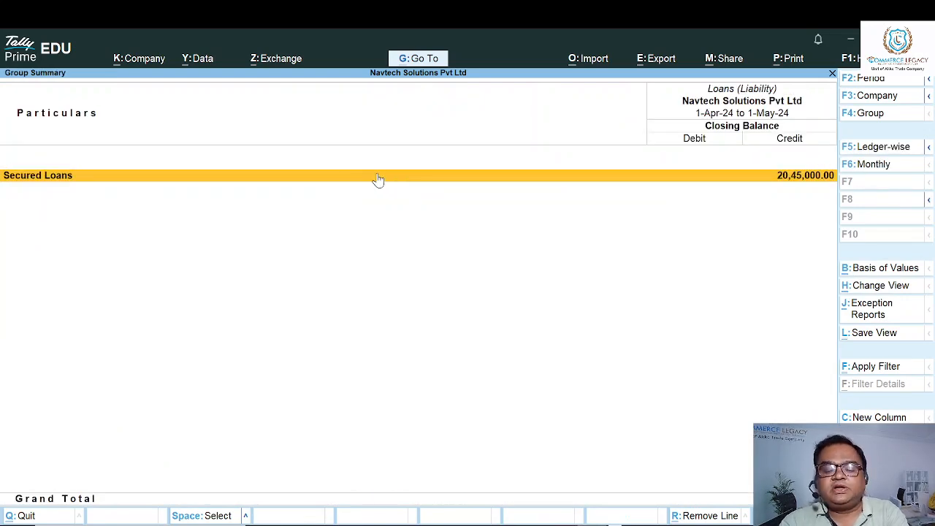
{"action": "left_click", "coordinate": [377, 179]}
{"action": "left_click", "coordinate": [377, 174]}
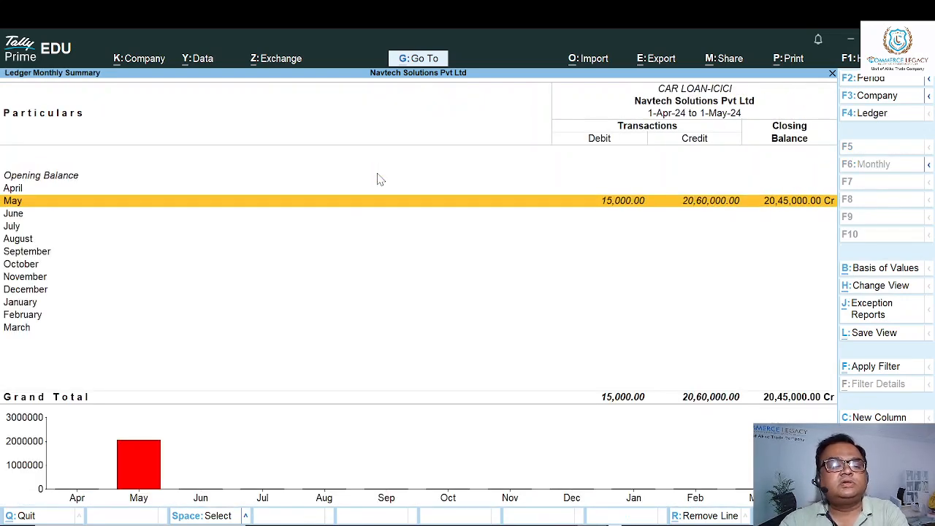
{"action": "key", "text": "Return"}
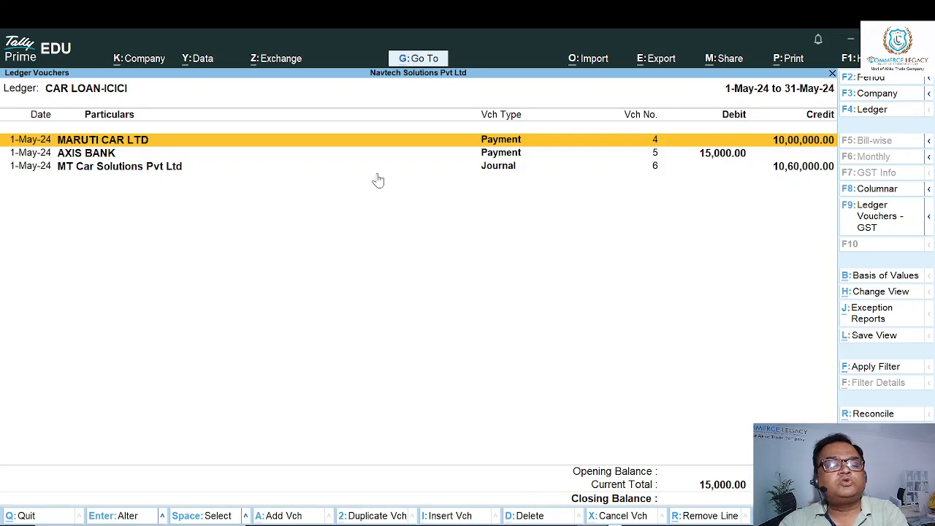
Delete the MARUTI CAR LTD and AXIS BANK payment vouchers from the May vouchers of CAR LOAN-ICICI.
{"action": "key", "text": "Down"}
{"action": "key", "text": "Down"}
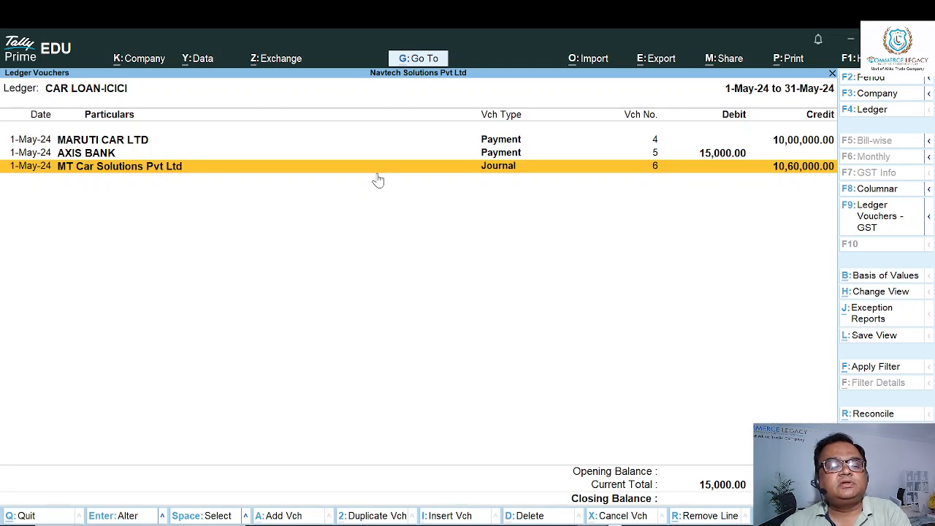
{"action": "key", "text": "Up"}
{"action": "key", "text": "Up"}
{"action": "key", "text": "alt"}
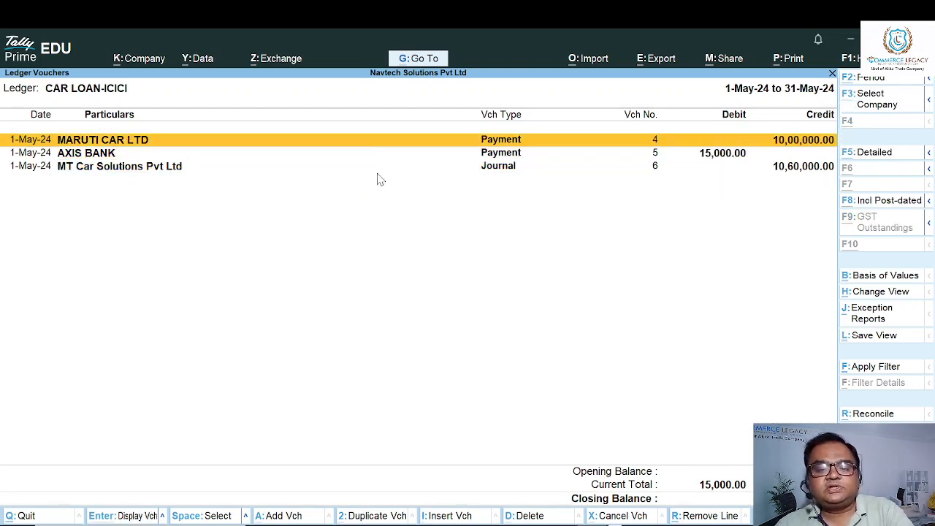
{"action": "key", "text": "alt+d"}
{"action": "key", "text": "y"}
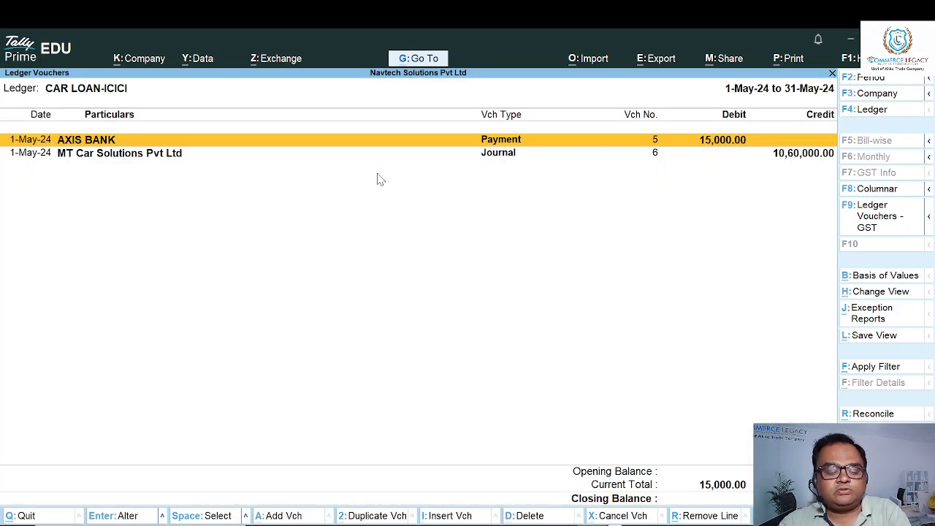
{"action": "key", "text": "alt+d"}
{"action": "key", "text": "y"}
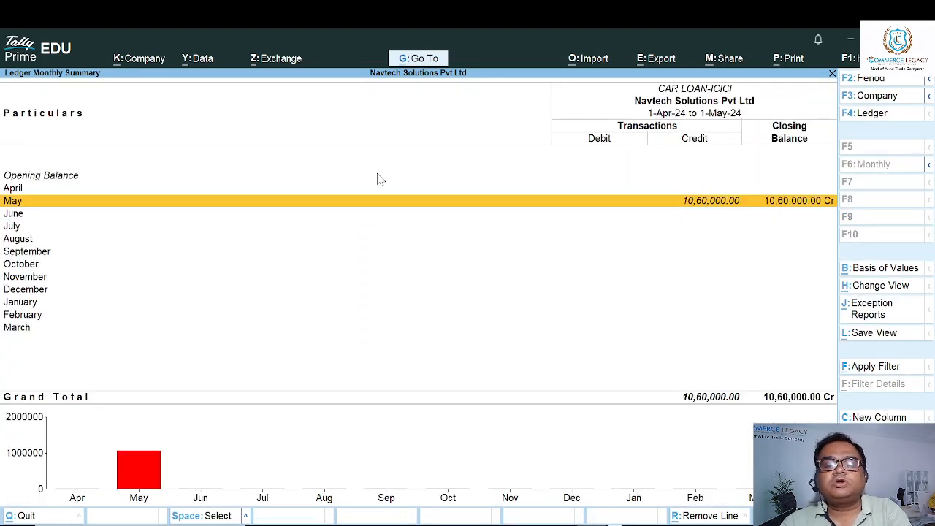
Recheck the May vouchers of CAR LOAN-ICICI and return to the Balance Sheet.
{"action": "key", "text": "Escape"}
{"action": "key", "text": "Return"}
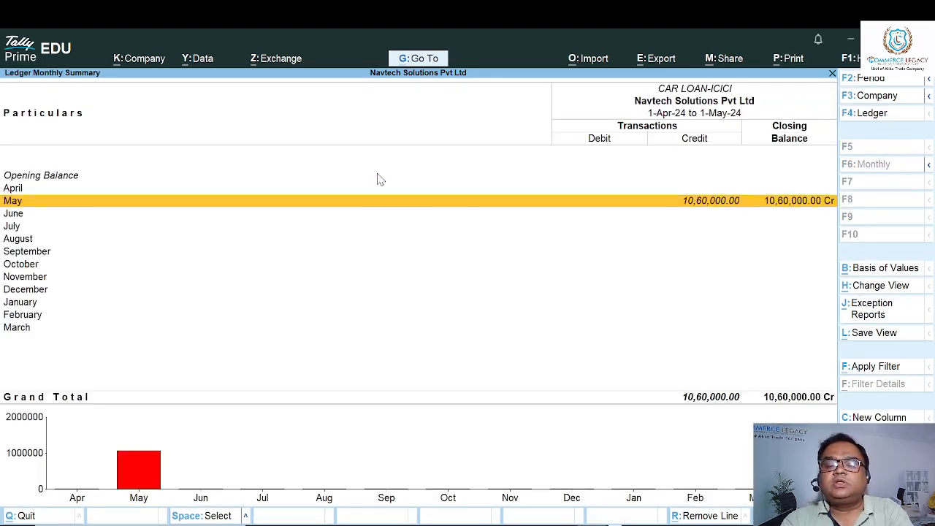
{"action": "key", "text": "Return"}
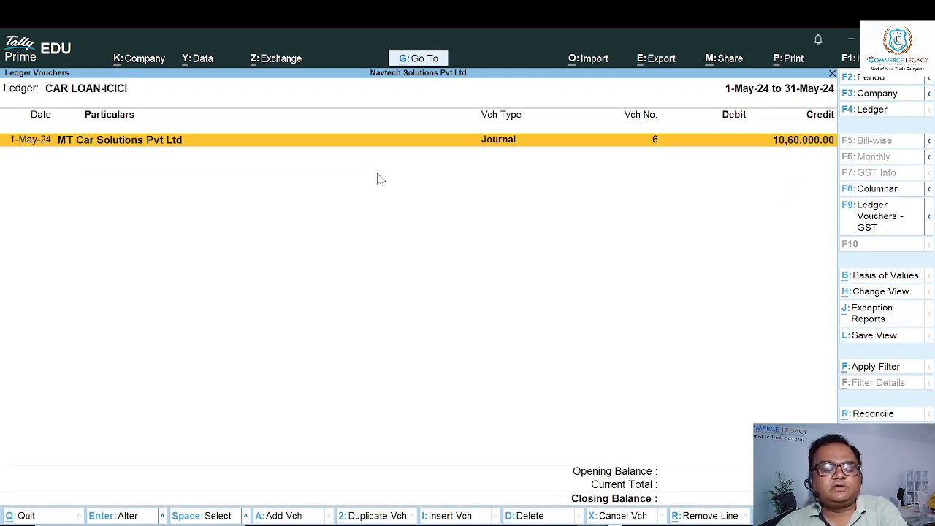
{"action": "key", "text": "Escape"}
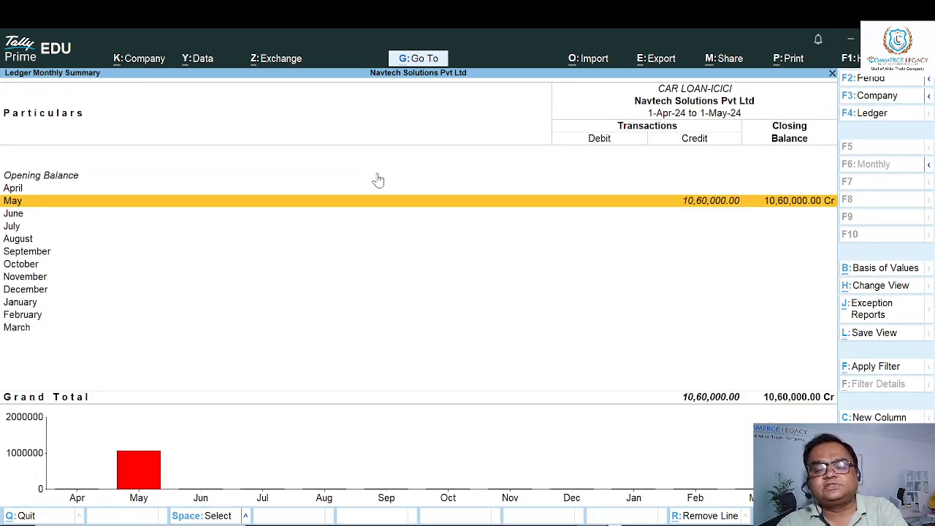
{"action": "key", "text": "Escape"}
{"action": "key", "text": "Escape"}
{"action": "key", "text": "Escape"}
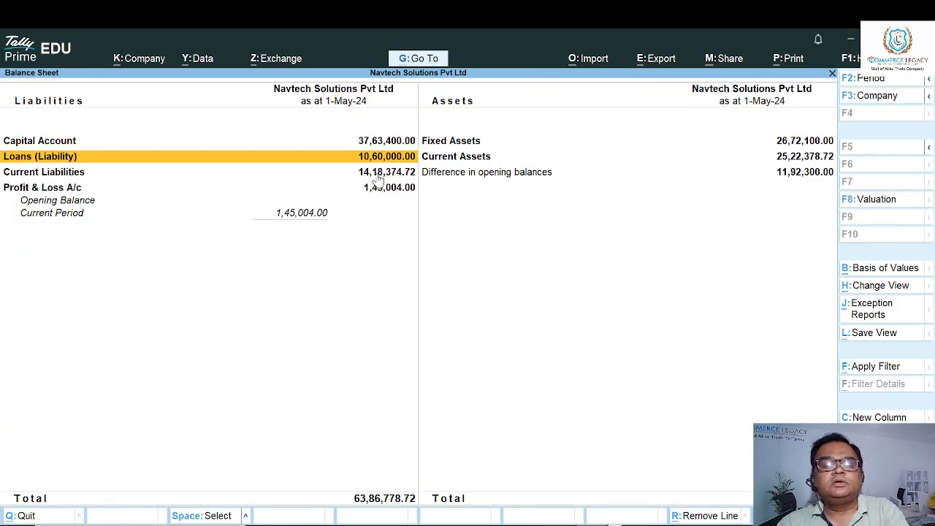
Start a new payment voucher and choose CAR LOAN-ICICI as the ledger to debit.
{"action": "key", "text": "Escape"}
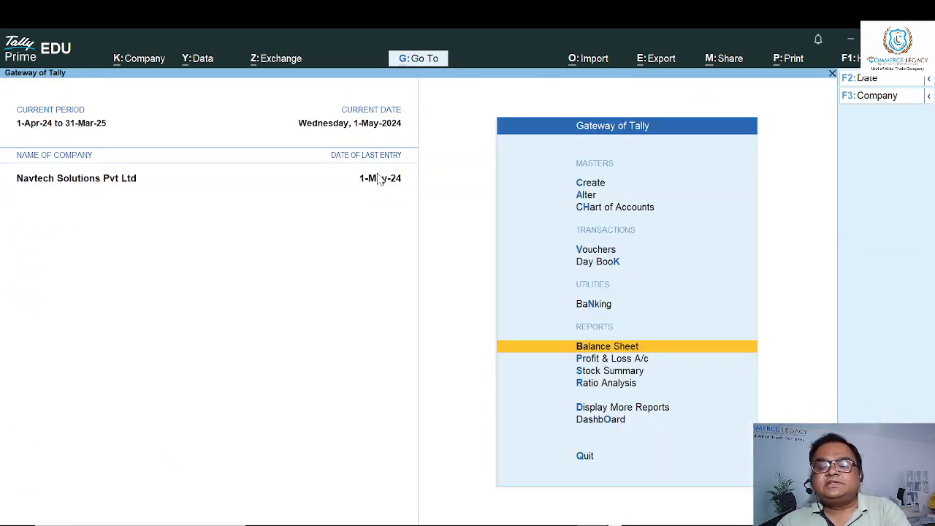
{"action": "key", "text": "Up"}
{"action": "key", "text": "Up"}
{"action": "key", "text": "Up"}
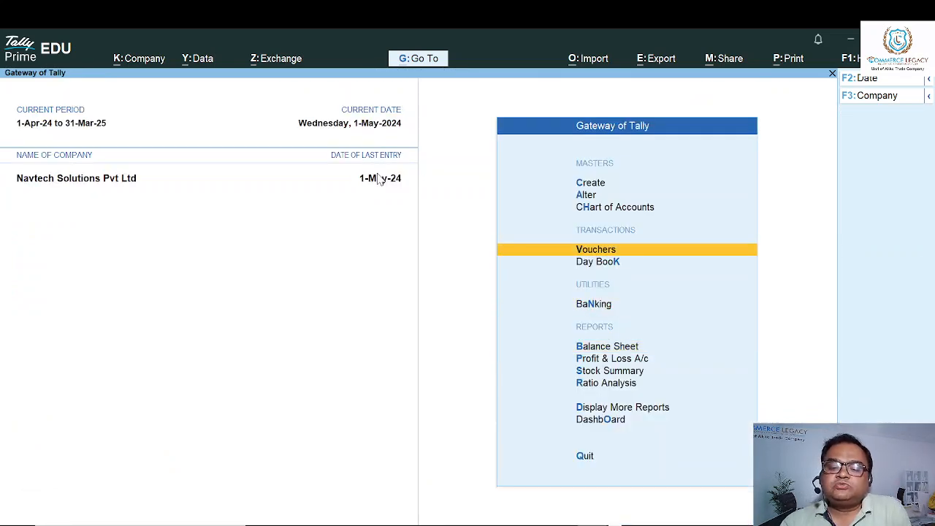
{"action": "key", "text": "Return"}
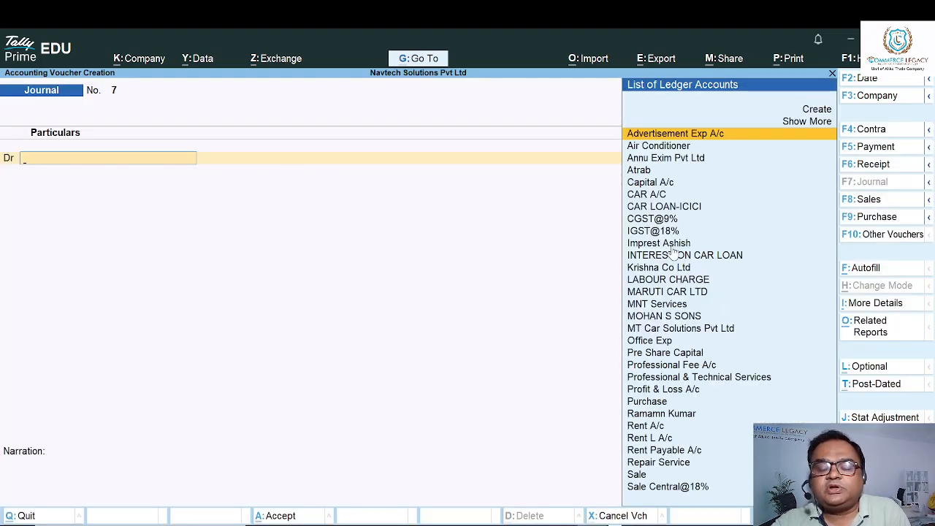
{"action": "left_click", "coordinate": [877, 147]}
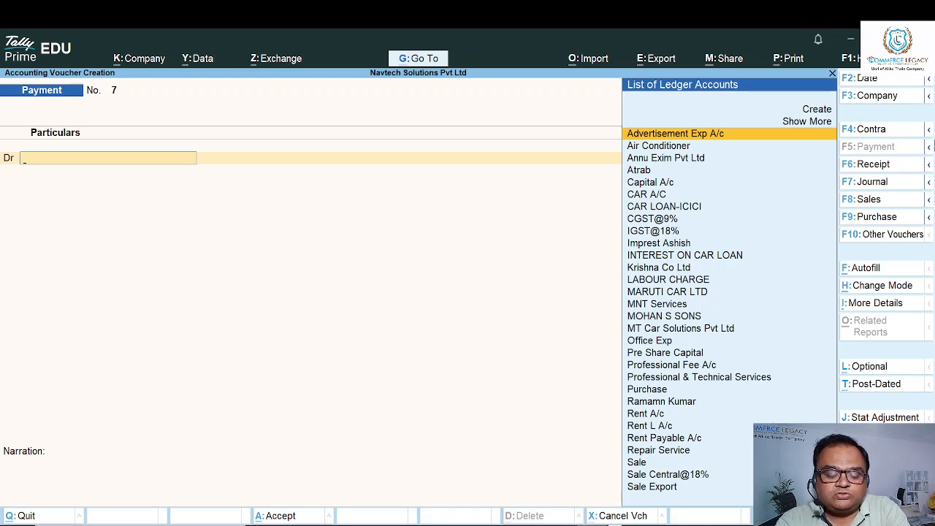
{"action": "type", "text": "Ici"}
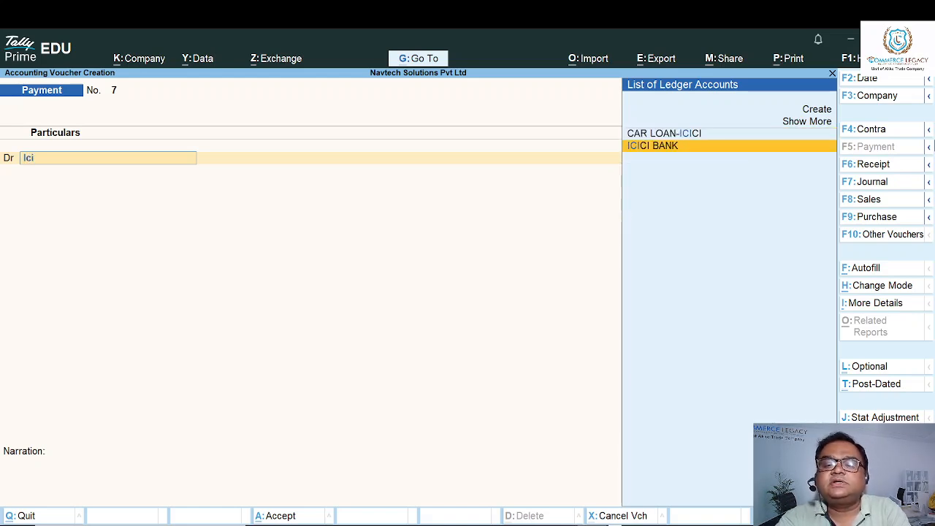
{"action": "key", "text": "Up"}
{"action": "key", "text": "Return"}
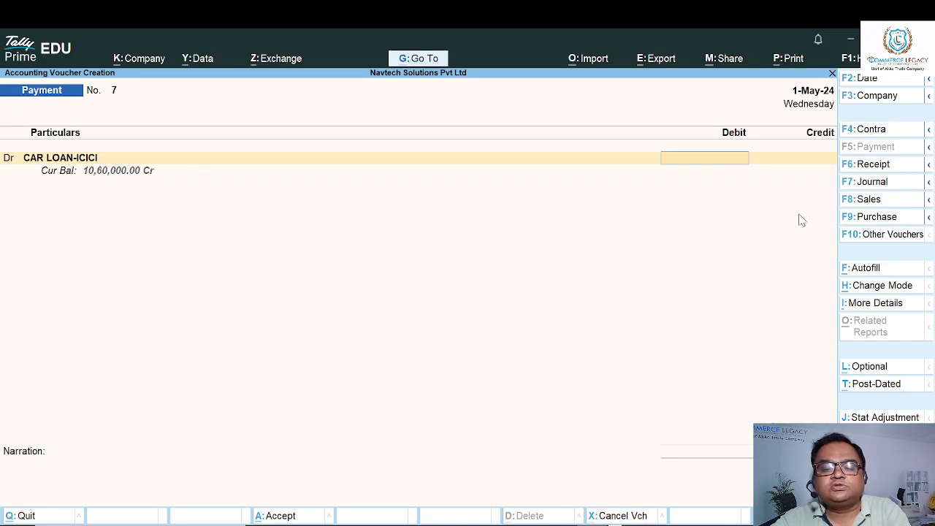
Set the CAR LOAN-ICICI debit amount to 5,000 for the principal part of the instalment.
{"action": "type", "text": "25000"}
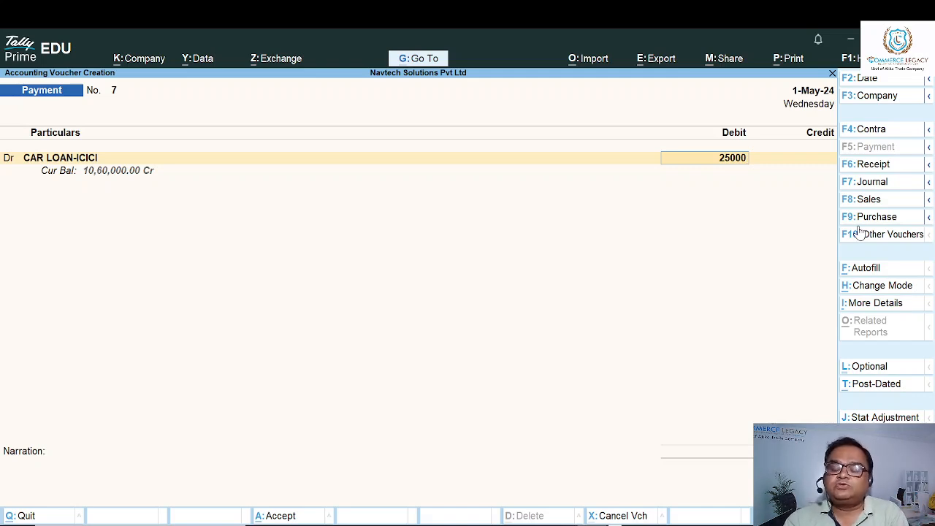
{"action": "key", "text": "BackSpace"}
{"action": "key", "text": "BackSpace"}
{"action": "key", "text": "BackSpace"}
{"action": "key", "text": "BackSpace"}
{"action": "key", "text": "BackSpace"}
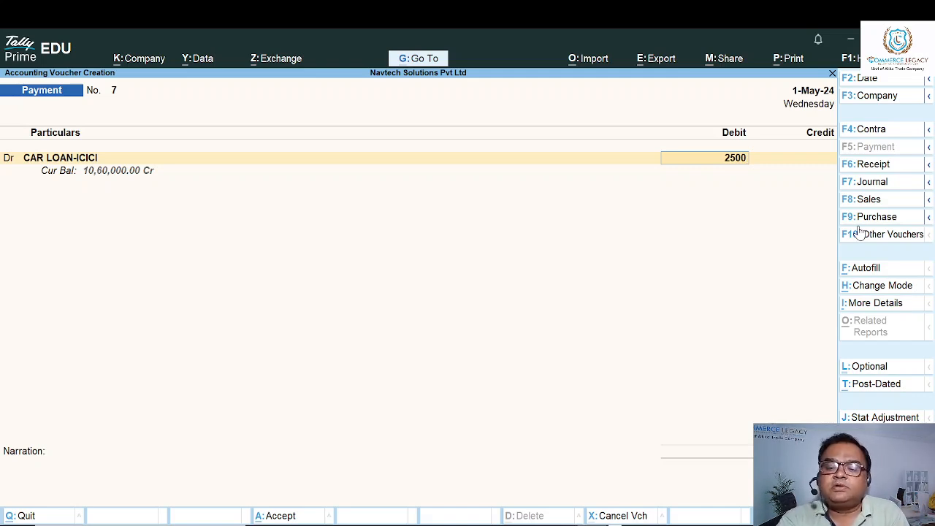
{"action": "type", "text": "5000"}
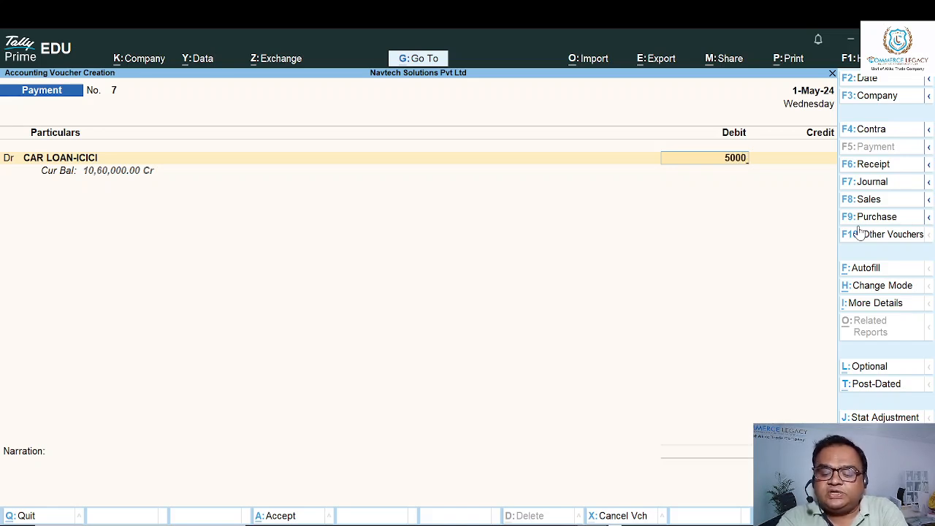
{"action": "key", "text": "Return"}
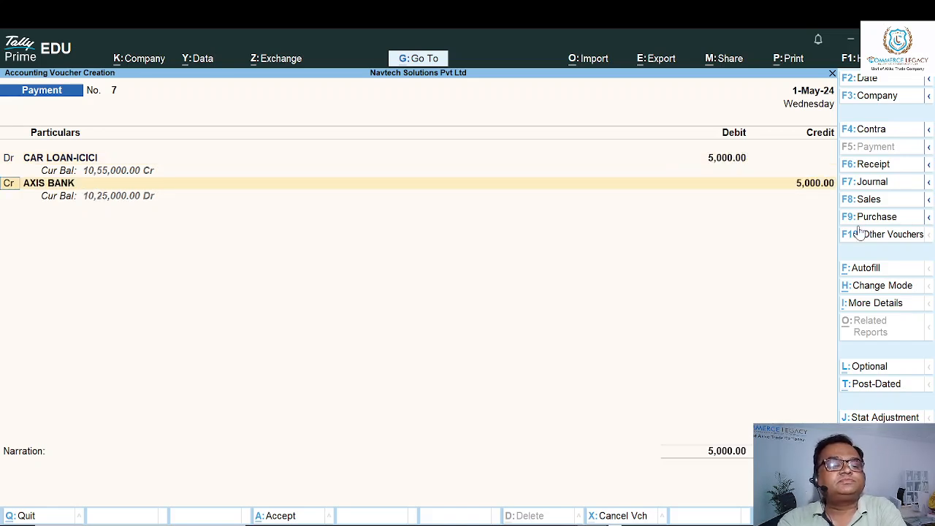
Make the second line of the payment voucher a debit to INTEREST ON CAR LOAN.
{"action": "type", "text": "d"}
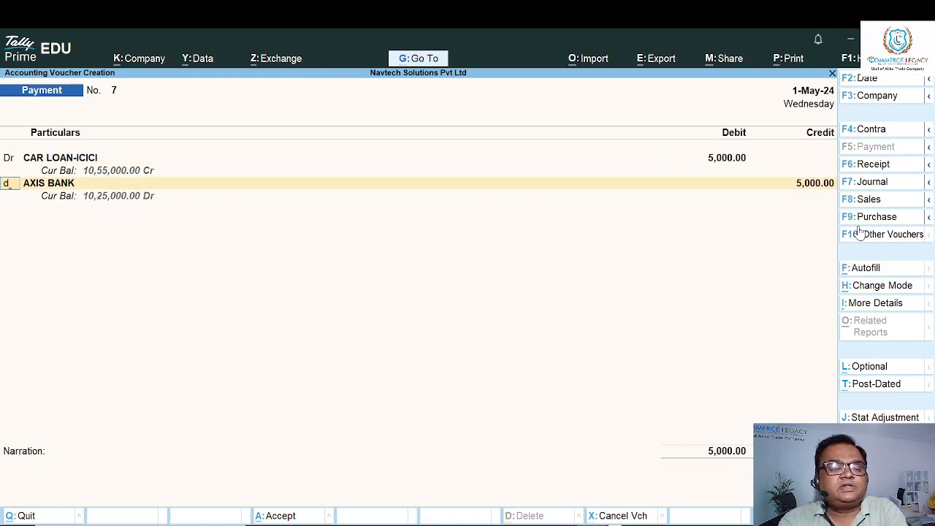
{"action": "key", "text": "Return"}
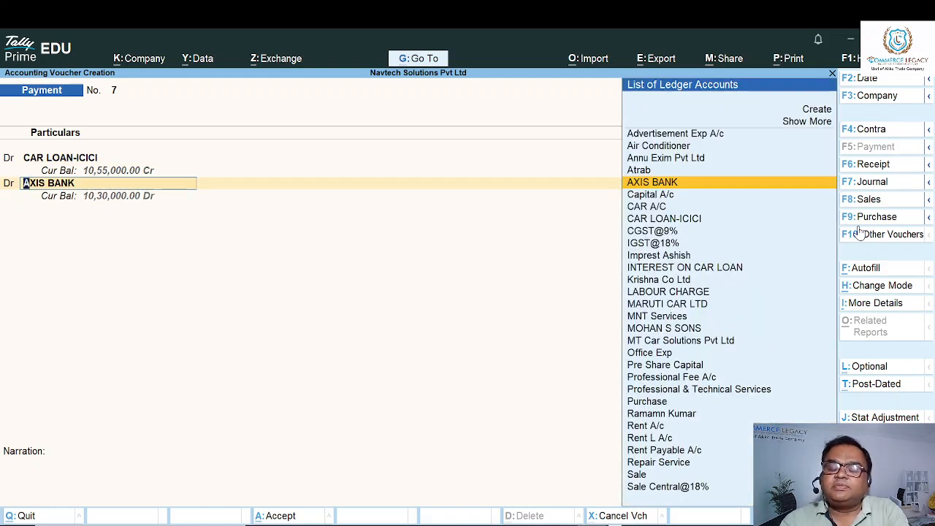
{"action": "type", "text": "In"}
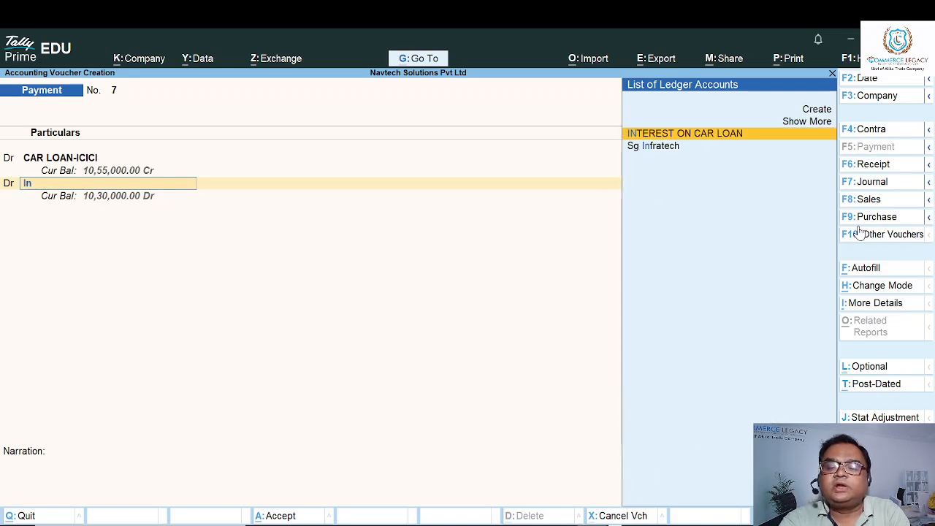
{"action": "key", "text": "Return"}
Check which group the INTEREST ON CAR LOAN ledger is under and leave the ledger without changes.
{"action": "key", "text": "BackSpace"}
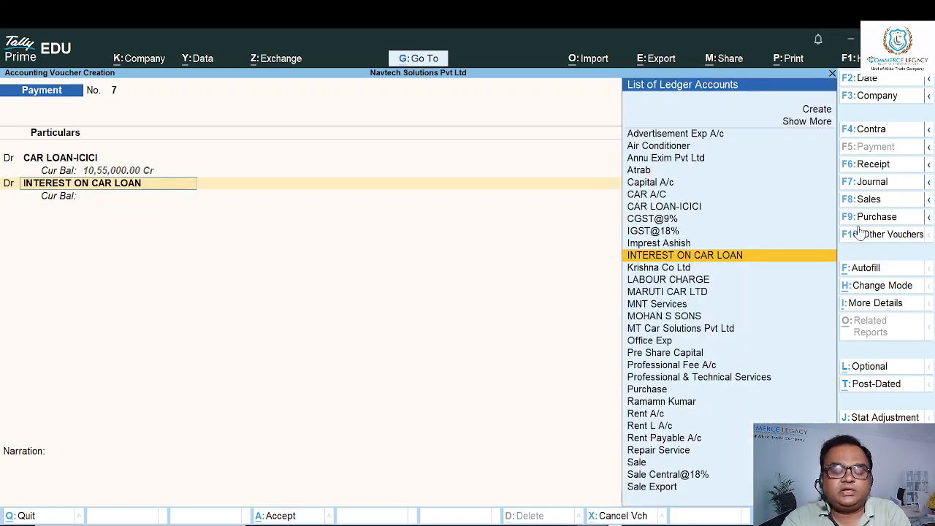
{"action": "key", "text": "ctrl"}
{"action": "key", "text": "ctrl+Return"}
{"action": "key", "text": "Return"}
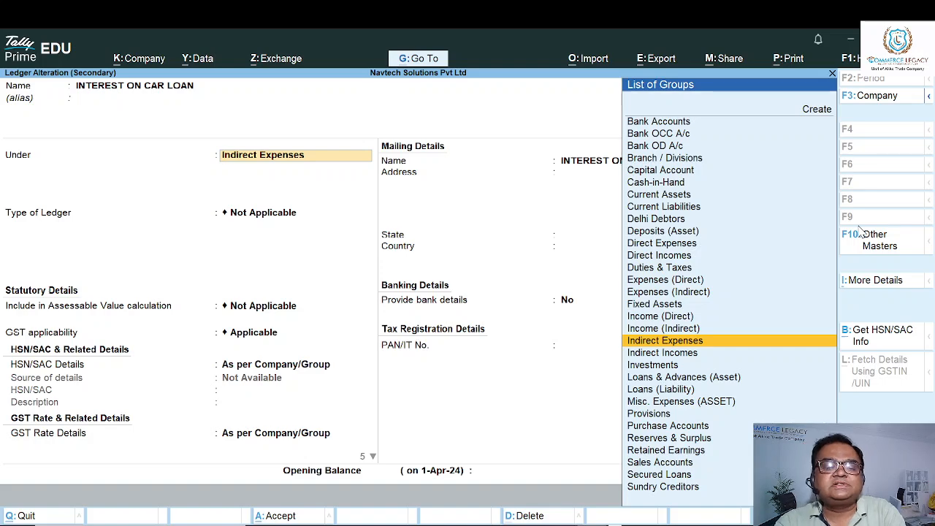
{"action": "key", "text": "Escape"}
{"action": "key", "text": "Escape"}
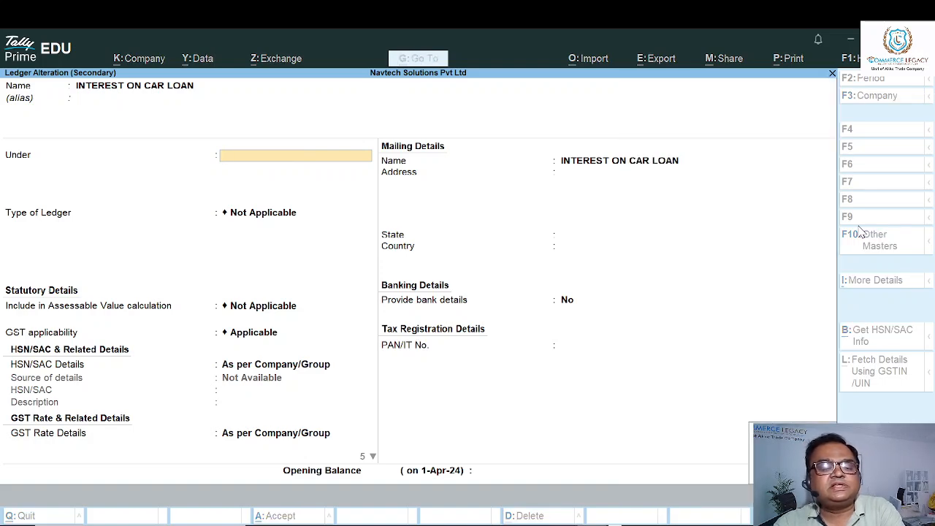
{"action": "key", "text": "Return"}
Set the INTEREST ON CAR LOAN debit amount to 20,000.
{"action": "key", "text": "Return"}
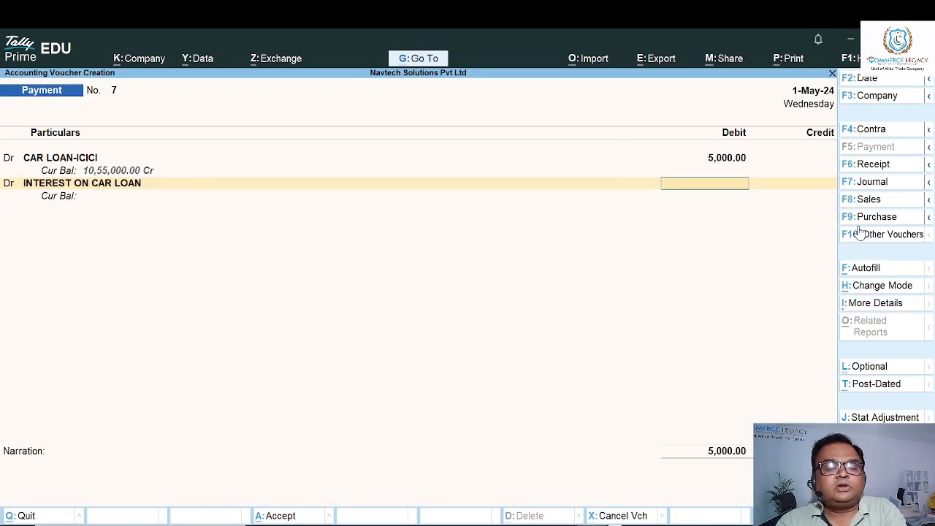
{"action": "type", "text": "20000"}
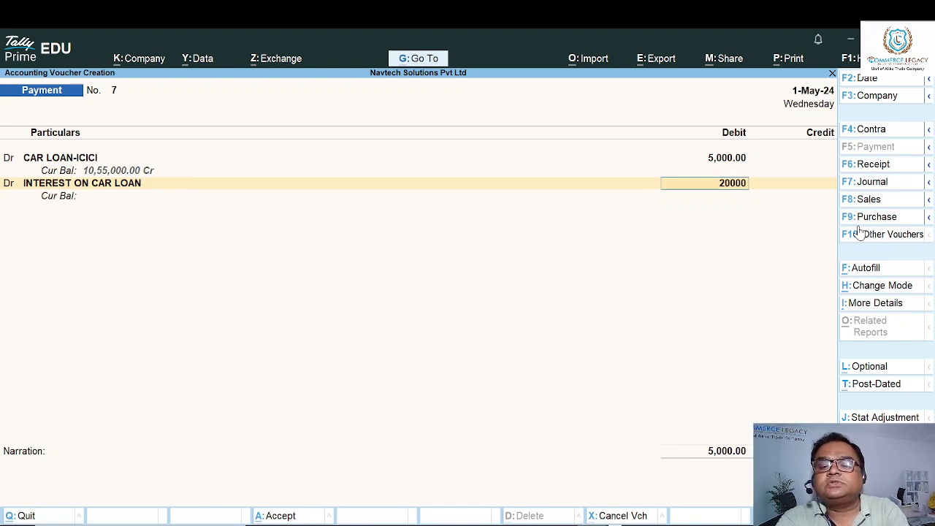
{"action": "key", "text": "Return"}
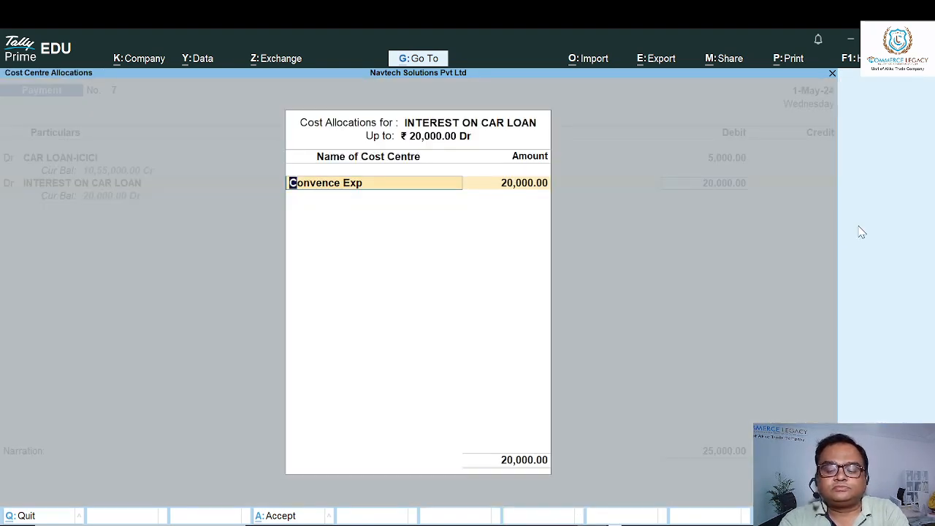
Alter the INTEREST ON CAR LOAN ledger to set Cost centre applicability to No, and save it.
{"action": "key", "text": "BackSpace"}
{"action": "key", "text": "BackSpace"}
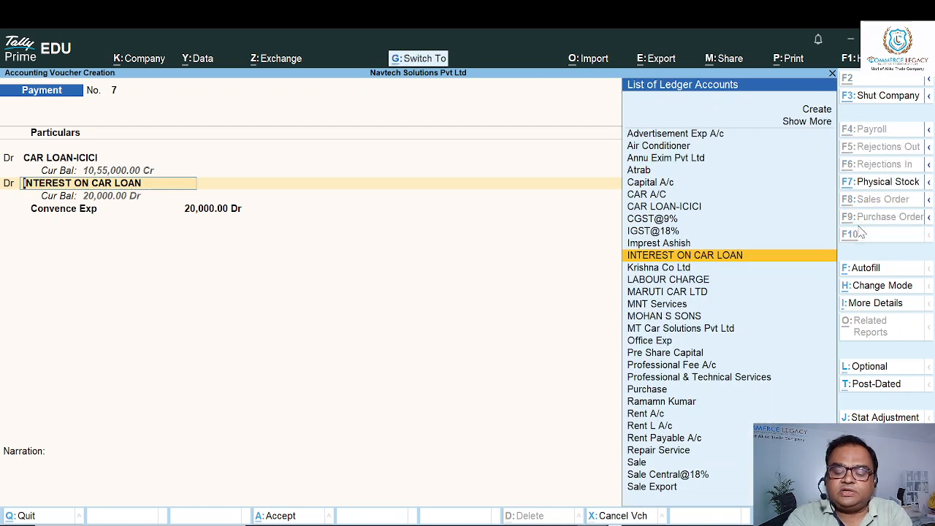
{"action": "key", "text": "ctrl+Return"}
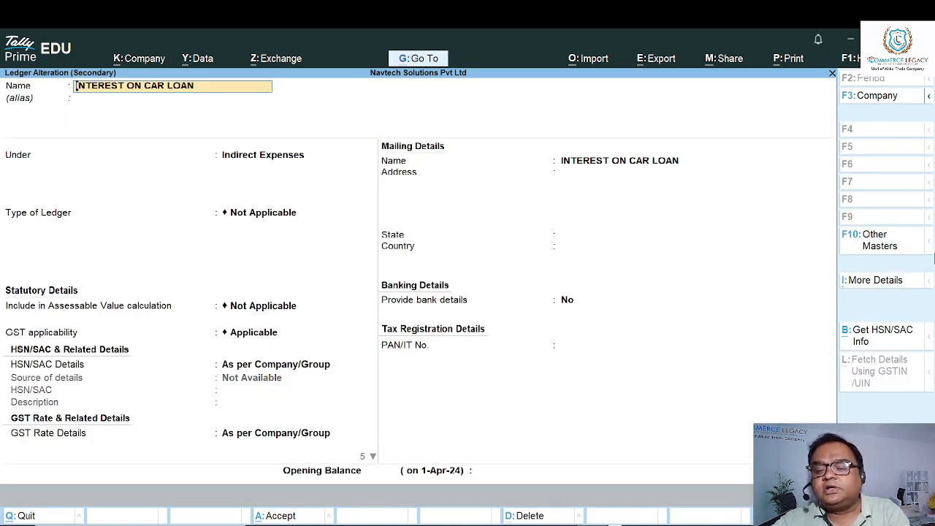
{"action": "left_click", "coordinate": [906, 291]}
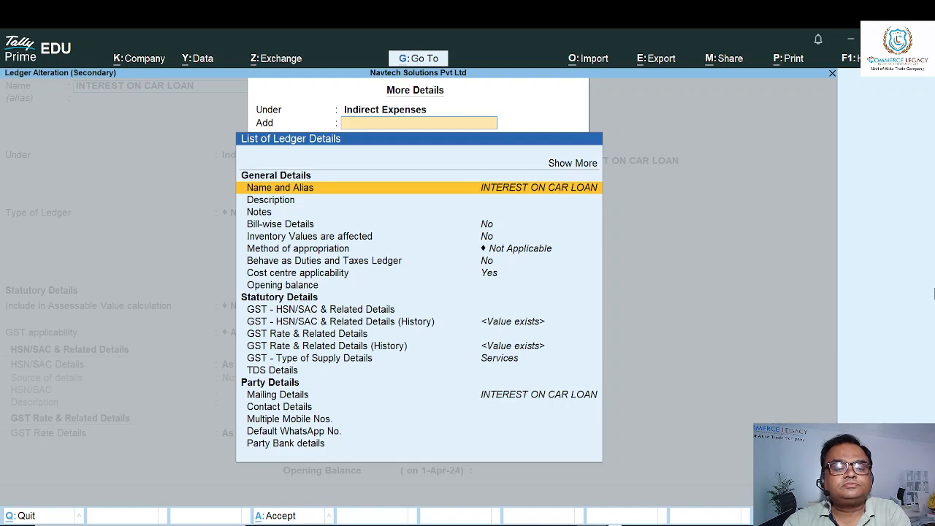
{"action": "key", "text": "Down"}
{"action": "key", "text": "Down"}
{"action": "key", "text": "Down"}
{"action": "key", "text": "Down"}
{"action": "key", "text": "Down"}
{"action": "key", "text": "Down"}
{"action": "key", "text": "Down"}
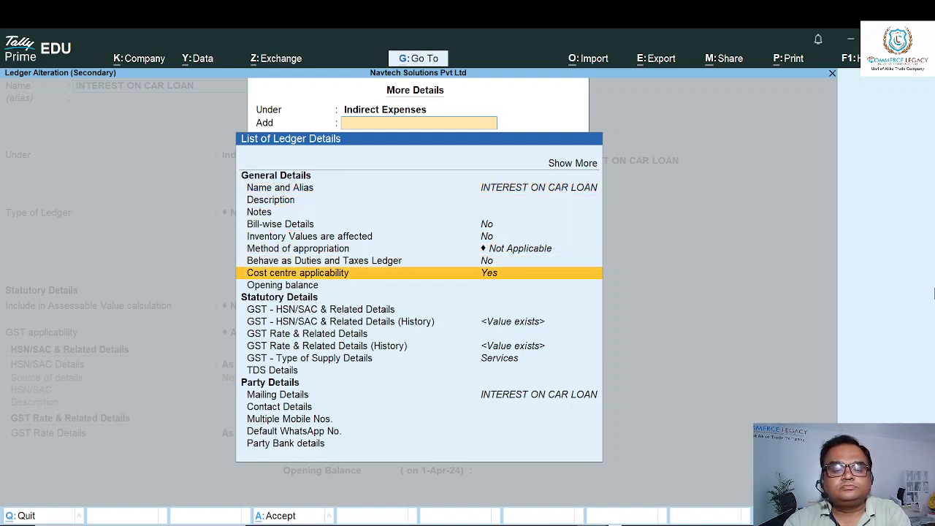
{"action": "key", "text": "Return"}
{"action": "key", "text": "BackSpace"}
{"action": "type", "text": "no"}
{"action": "key", "text": "Return"}
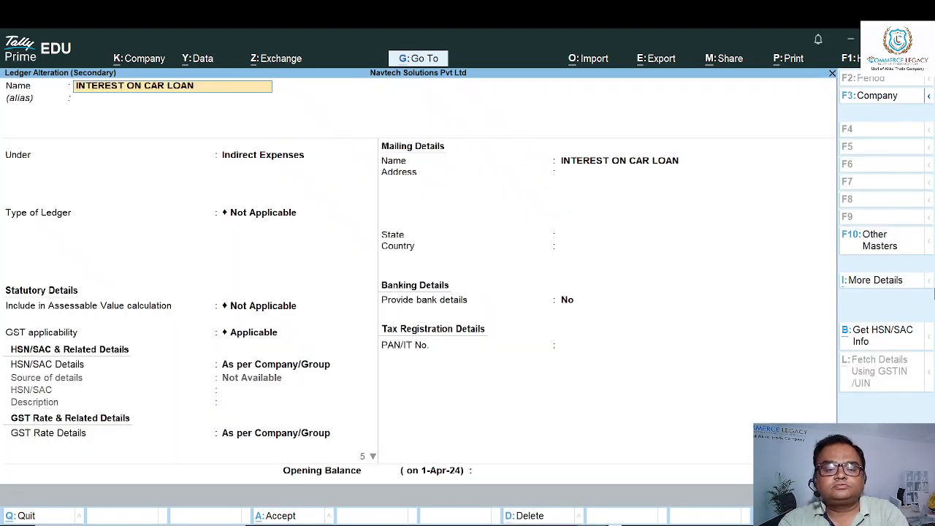
{"action": "key", "text": "ctrl+a"}
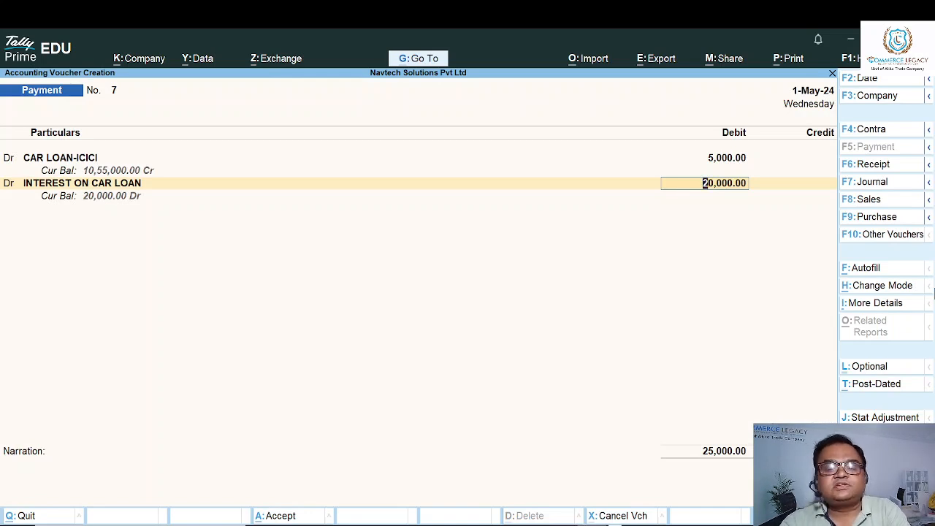
Accept the 20,000 interest debit and credit AXIS BANK with 25,000, making the bank allocation by cheque.
{"action": "key", "text": "Return"}
{"action": "key", "text": "Return"}
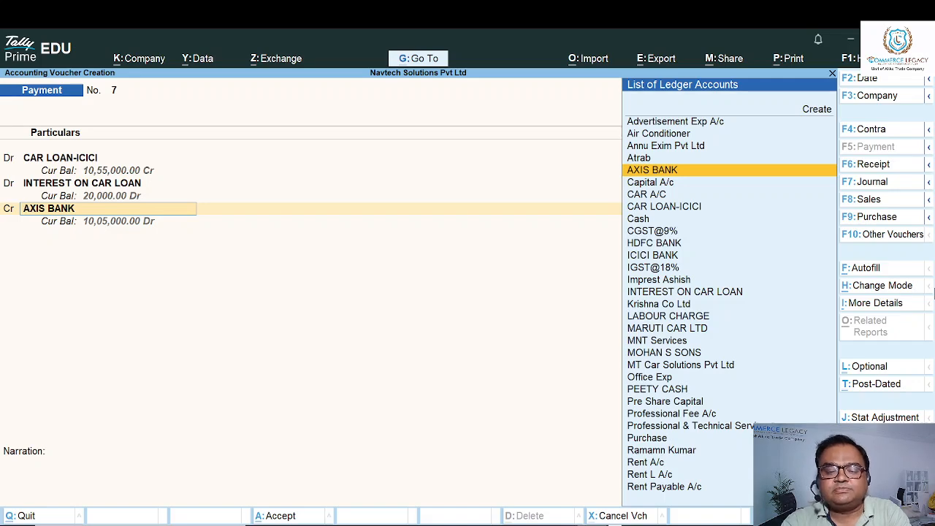
{"action": "key", "text": "Return"}
{"action": "key", "text": "Return"}
{"action": "key", "text": "Return"}
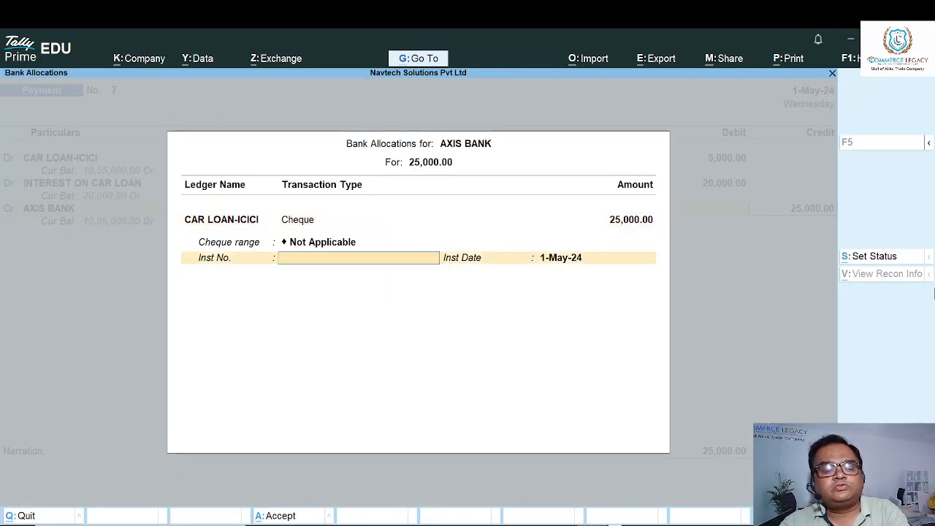
Enter instrument number 324567 for the AXIS BANK cheque allocation and save the payment voucher.
{"action": "type", "text": "324567"}
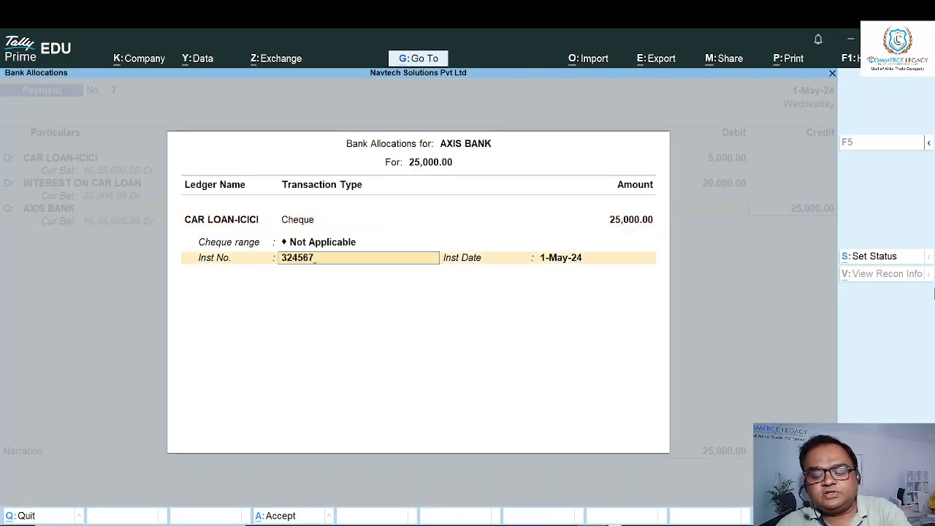
{"action": "key", "text": "Return"}
{"action": "key", "text": "Return"}
{"action": "key", "text": "Return"}
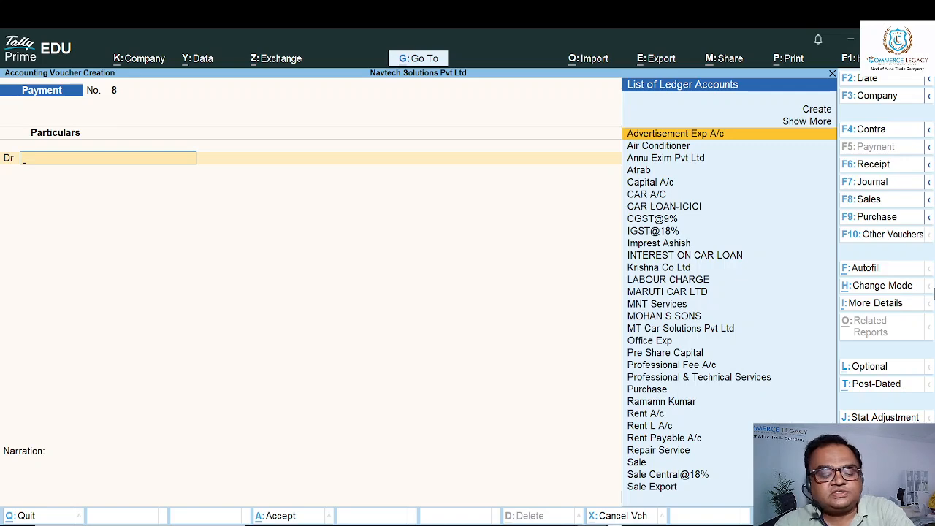
Date the new payment voucher 2-May-24 and debit CAR LOAN-ICICI with 6,000.
{"action": "key", "text": "F2"}
{"action": "key", "text": "Return"}
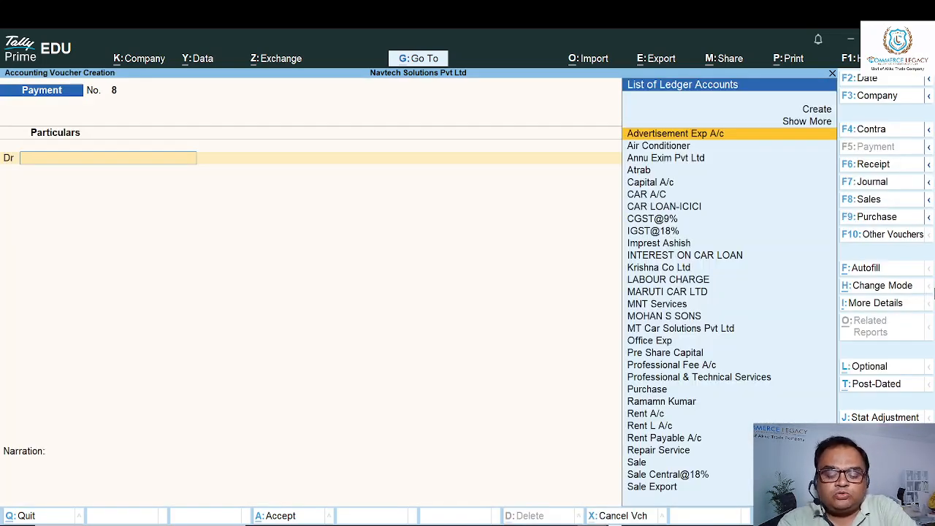
{"action": "type", "text": "Loa"}
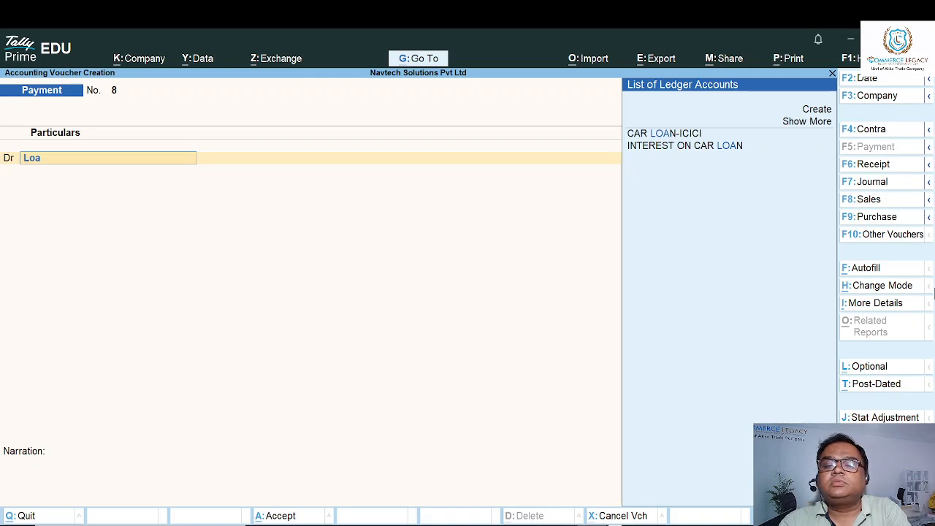
{"action": "key", "text": "Return"}
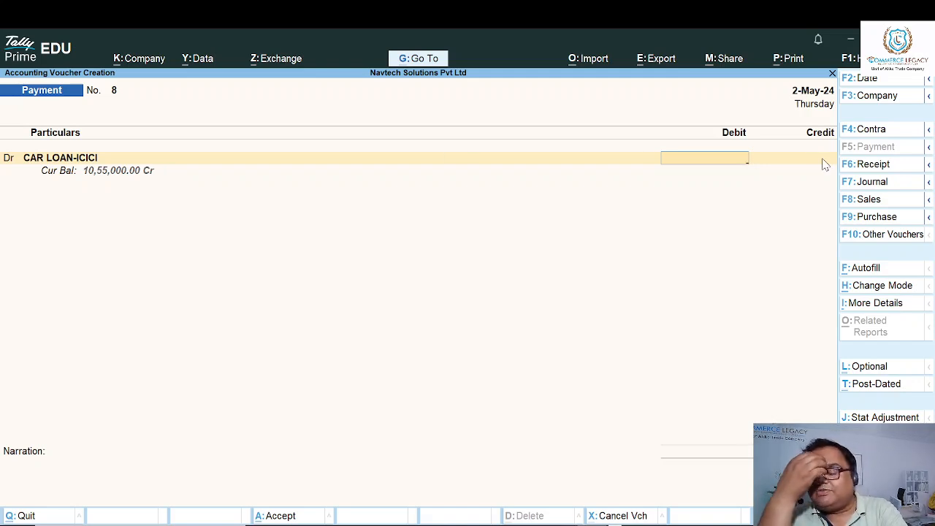
{"action": "type", "text": "6000"}
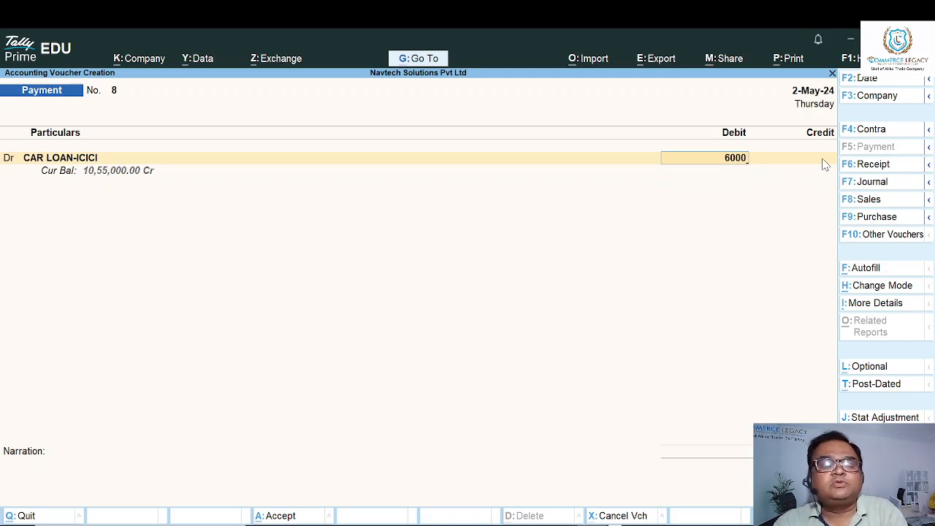
{"action": "key", "text": "Return"}
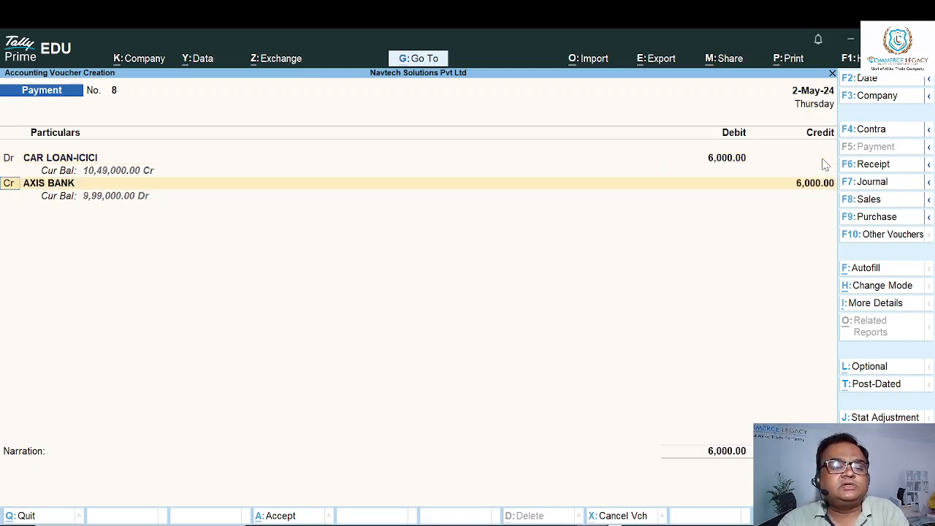
Make the second line of the voucher a debit of 19,000 to INTEREST ON CAR LOAN.
{"action": "type", "text": "d"}
{"action": "key", "text": "Return"}
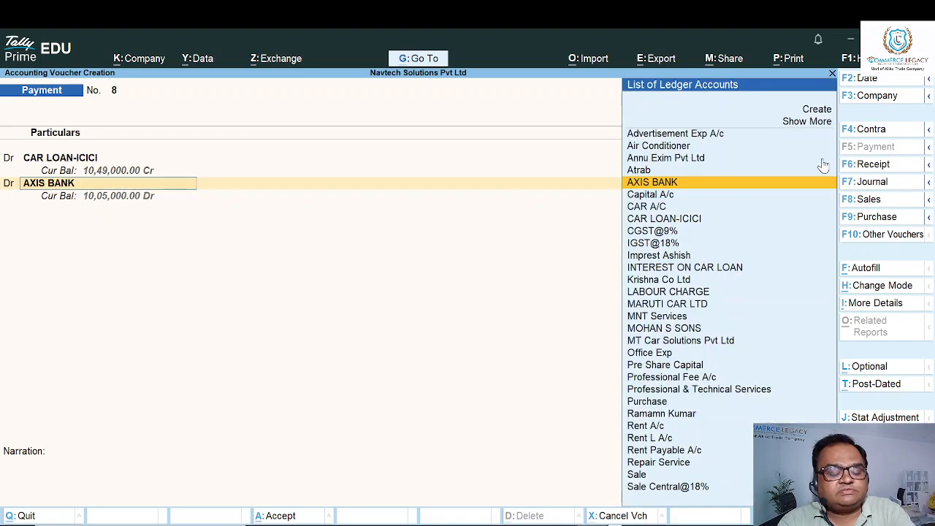
{"action": "key", "text": "BackSpace"}
{"action": "type", "text": "In"}
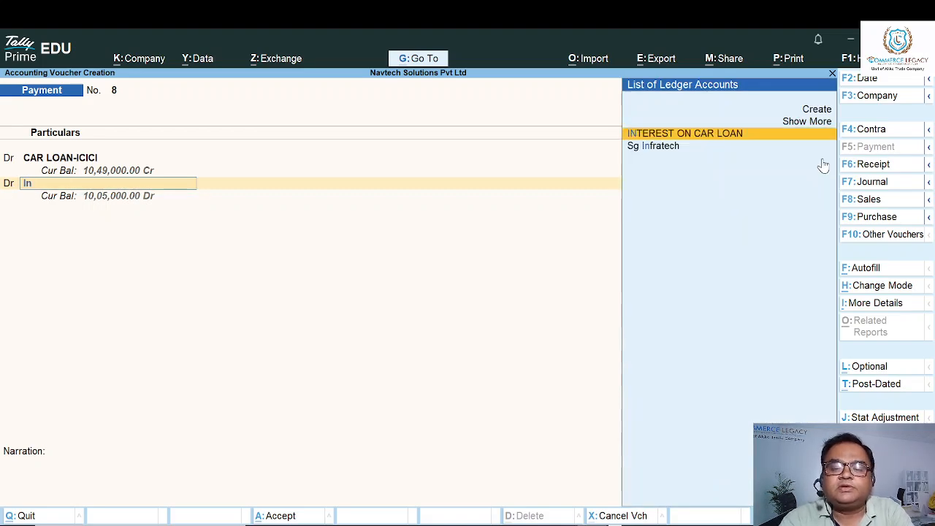
{"action": "key", "text": "Return"}
{"action": "type", "text": "19000"}
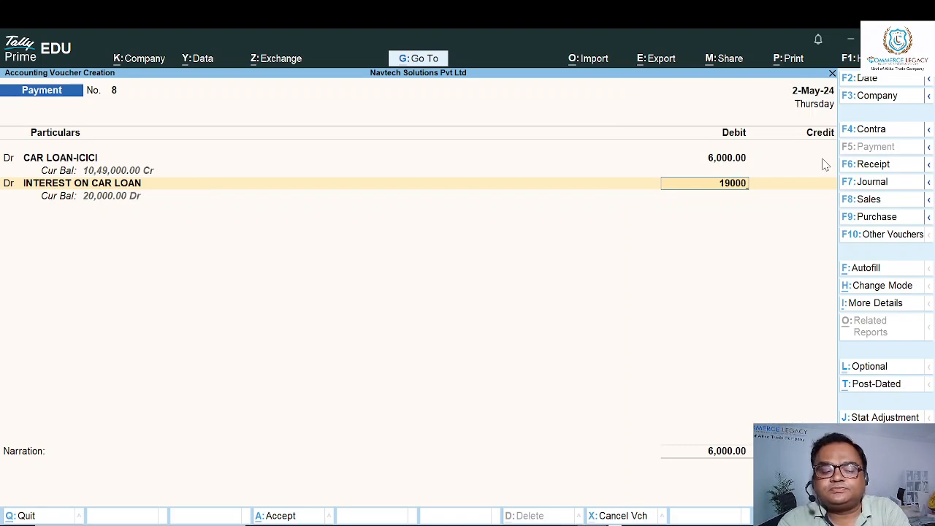
Credit AXIS BANK for the rest of the instalment, accept the bank allocation and save the payment voucher.
{"action": "key", "text": "Return"}
{"action": "key", "text": "Return"}
{"action": "key", "text": "Return"}
{"action": "key", "text": "Return"}
{"action": "key", "text": "Return"}
{"action": "key", "text": "Return"}
{"action": "key", "text": "Return"}
{"action": "key", "text": "Return"}
{"action": "key", "text": "Return"}
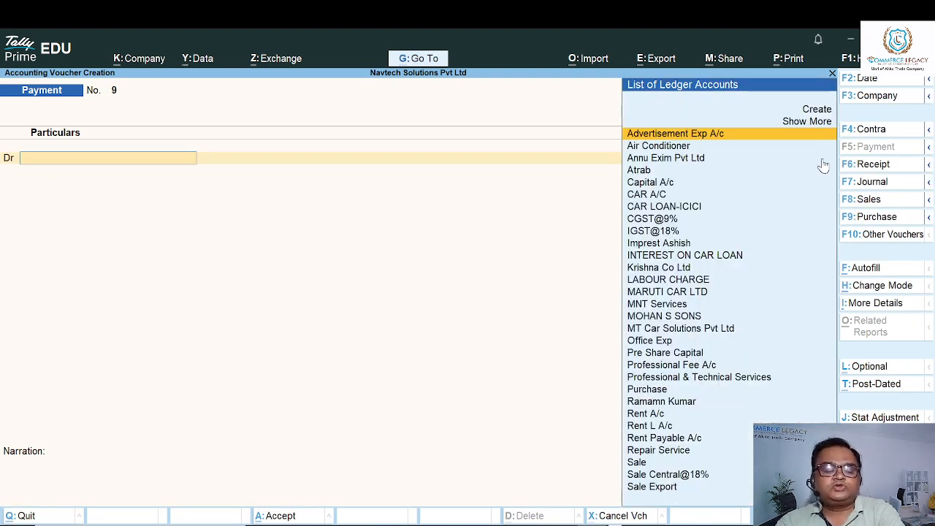
Leave voucher entry and view the INTEREST ON CAR LOAN balance under Indirect Expenses in the Profit & Loss A/c.
{"action": "key", "text": "Escape"}
{"action": "key", "text": "Escape"}
{"action": "key", "text": "Down"}
{"action": "key", "text": "Down"}
{"action": "key", "text": "Down"}
{"action": "key", "text": "Down"}
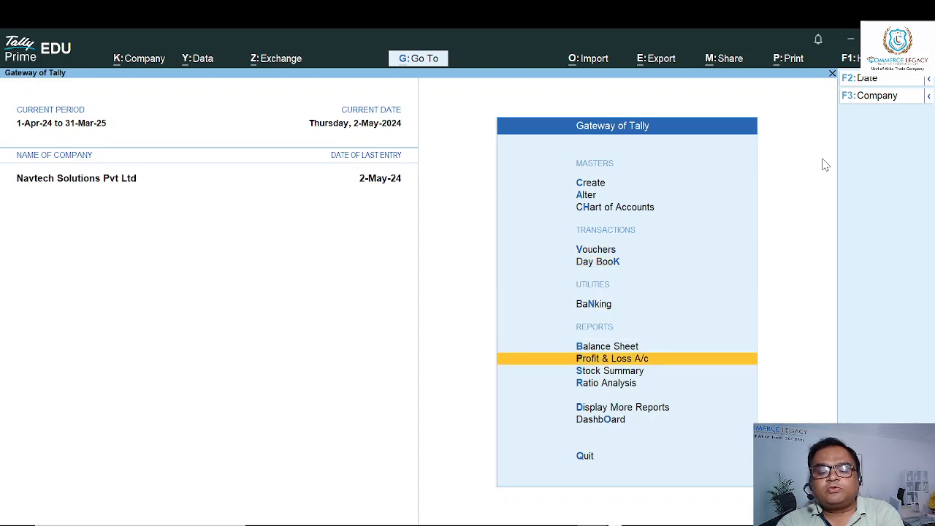
{"action": "key", "text": "Return"}
{"action": "key", "text": "Down"}
{"action": "key", "text": "Down"}
{"action": "key", "text": "Down"}
{"action": "key", "text": "Down"}
{"action": "key", "text": "Up"}
{"action": "key", "text": "Return"}
{"action": "key", "text": "Down"}
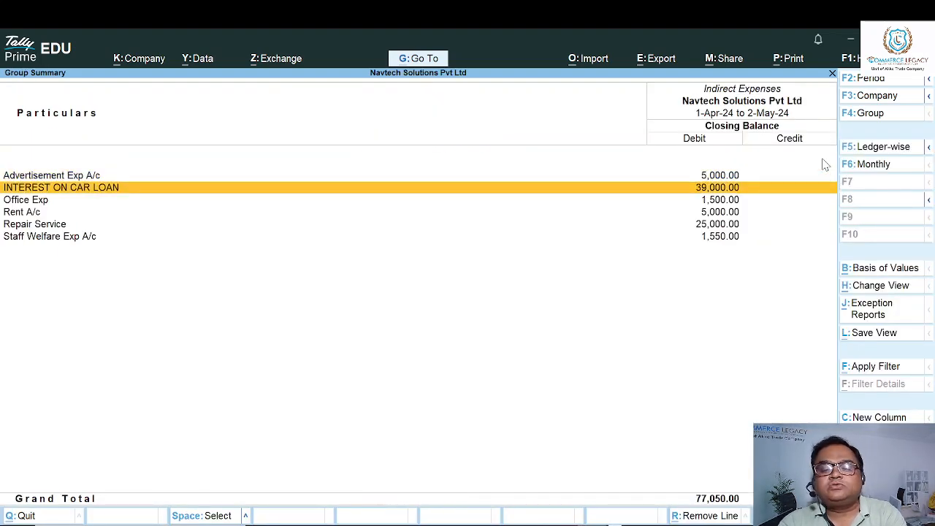
Examine the May vouchers of the INTEREST ON CAR LOAN ledger and return to the Gateway of Tally.
{"action": "key", "text": "Return"}
{"action": "key", "text": "Return"}
{"action": "key", "text": "Down"}
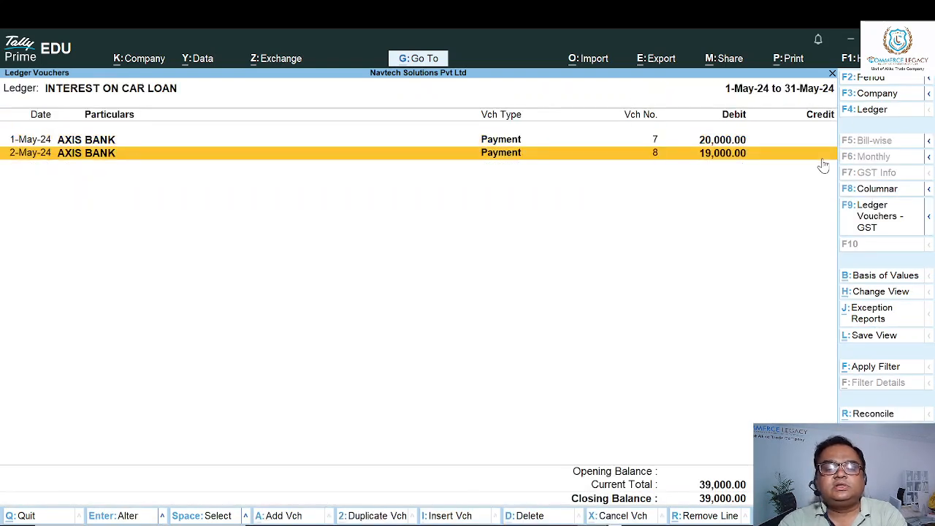
{"action": "key", "text": "Up"}
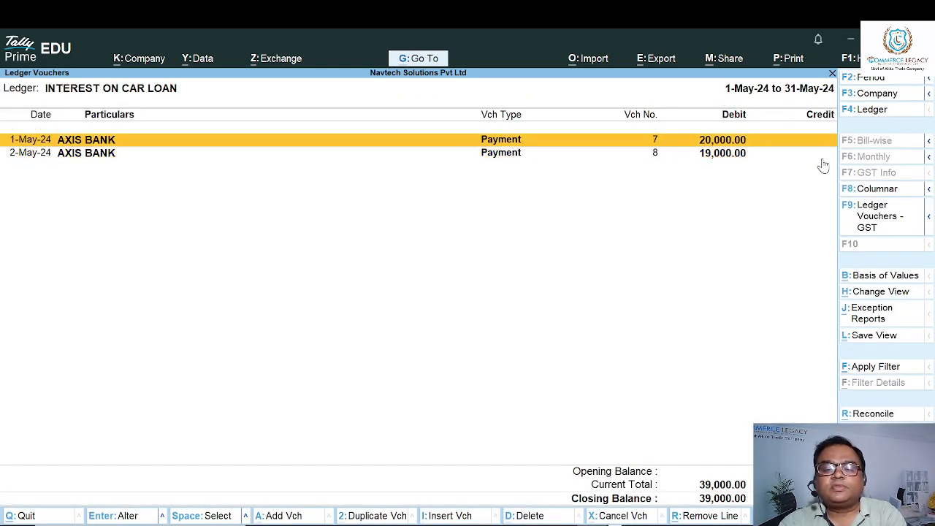
{"action": "key", "text": "Escape"}
{"action": "key", "text": "Escape"}
{"action": "key", "text": "Escape"}
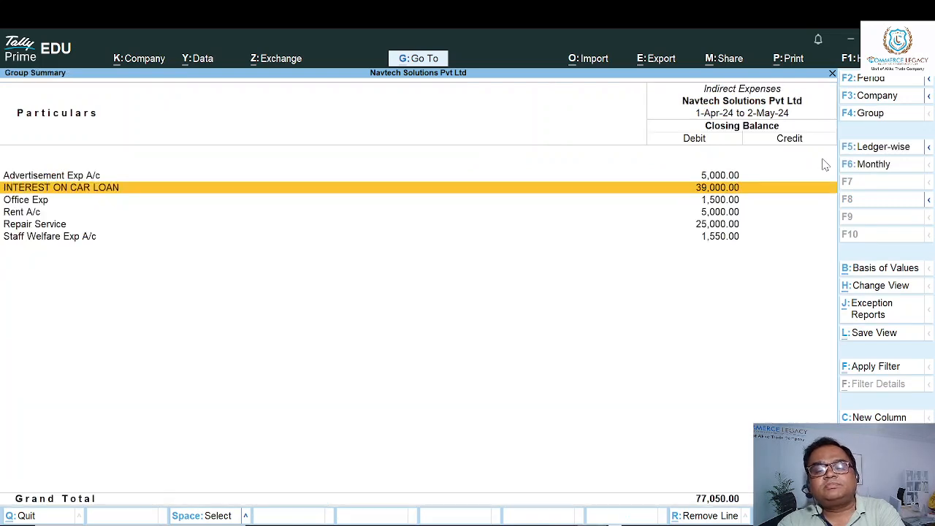
{"action": "key", "text": "Escape"}
View the CAR LOAN-ICICI ledger in the Secured Loans group under Loans (Liability) in the Balance Sheet.
{"action": "key", "text": "Up"}
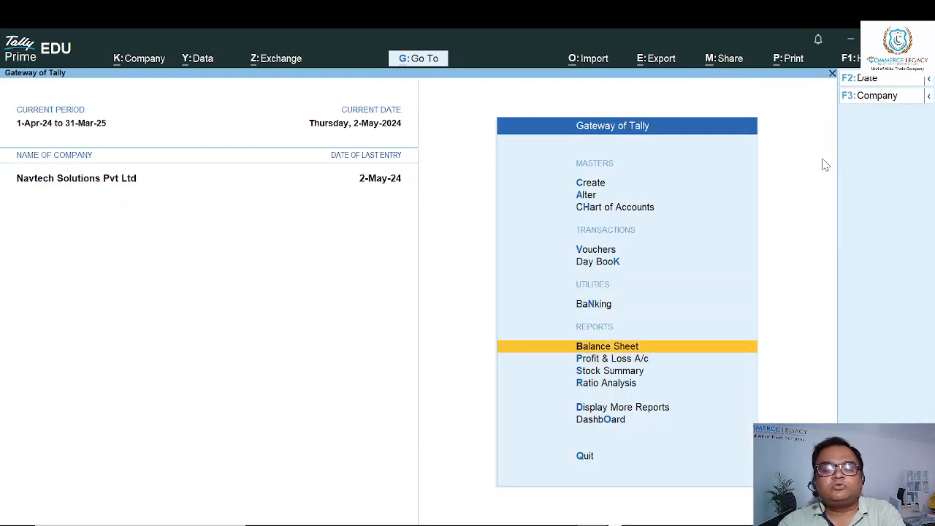
{"action": "key", "text": "Return"}
{"action": "key", "text": "Down"}
{"action": "key", "text": "Down"}
{"action": "key", "text": "Up"}
{"action": "key", "text": "Return"}
{"action": "key", "text": "Return"}
{"action": "key", "text": "Return"}
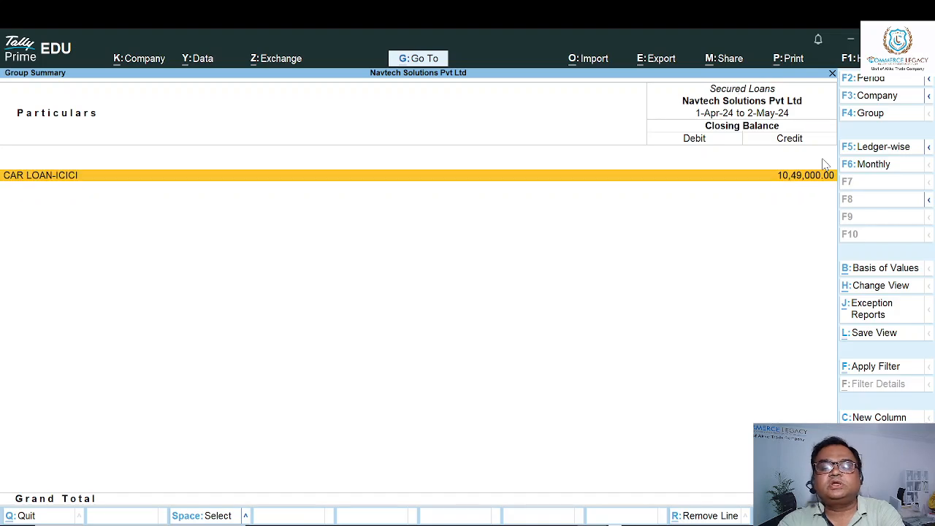
Examine the journal and the two instalment payments in the May vouchers of the CAR LOAN-ICICI ledger.
{"action": "key", "text": "Return"}
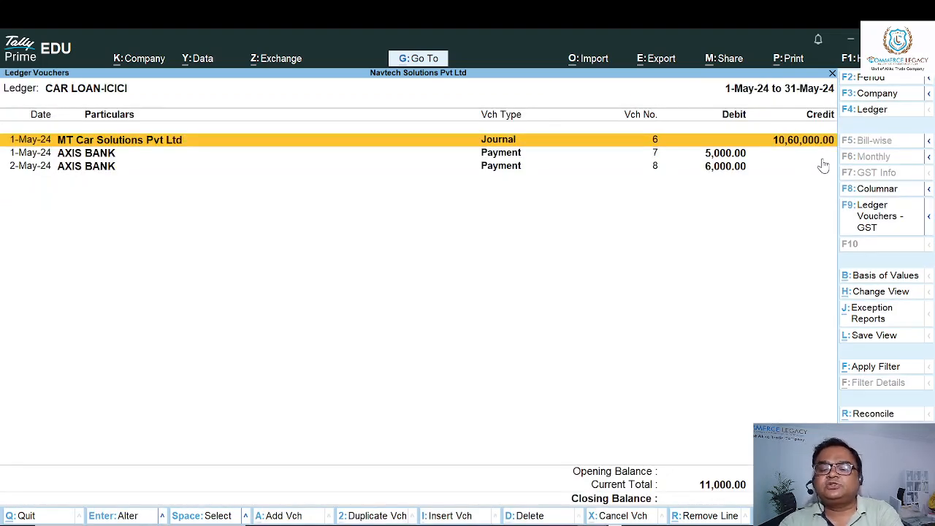
{"action": "key", "text": "Down"}
{"action": "key", "text": "Down"}
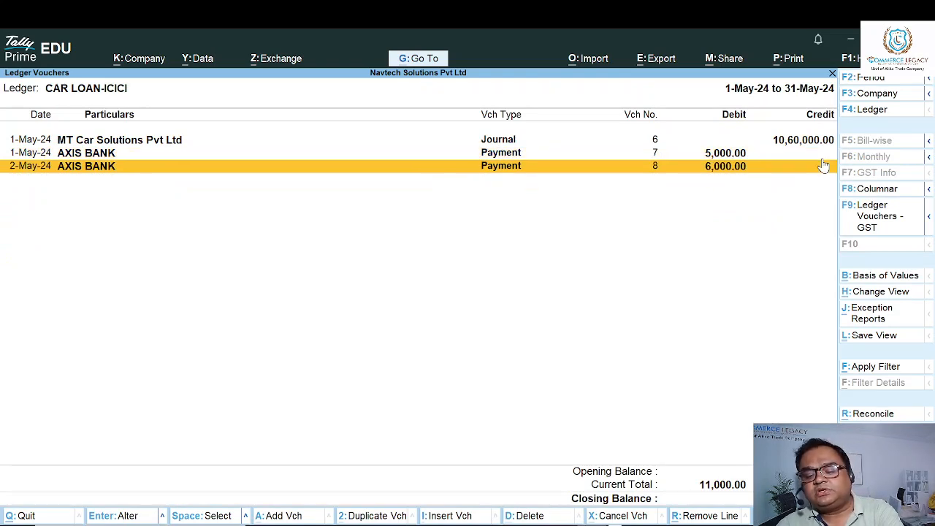
{"action": "key", "text": "Escape"}
{"action": "key", "text": "Escape"}
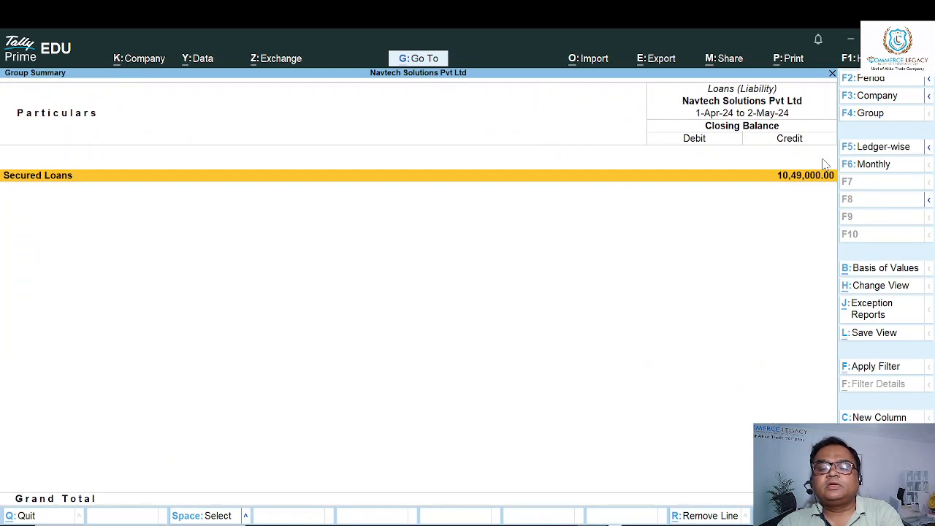
From Fixed Assets in the Balance Sheet, delete the MARUTI CAR LTD journal from the May vouchers of CAR A/C and recheck the list.
{"action": "key", "text": "Escape"}
{"action": "key", "text": "Right"}
{"action": "key", "text": "Up"}
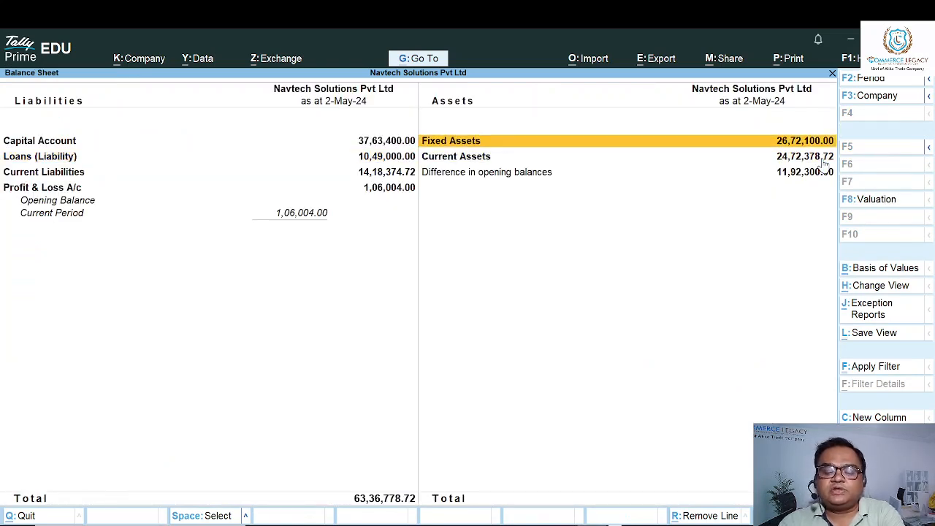
{"action": "key", "text": "Return"}
{"action": "key", "text": "Down"}
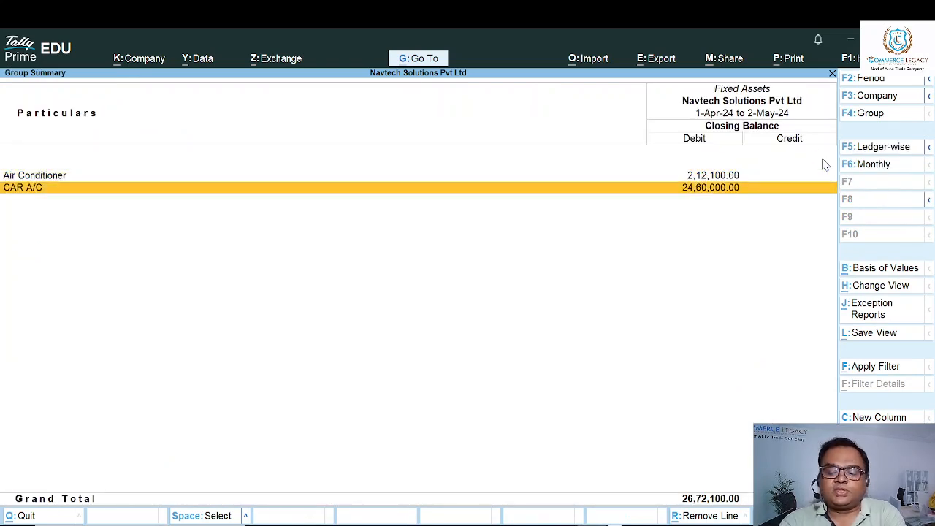
{"action": "key", "text": "Return"}
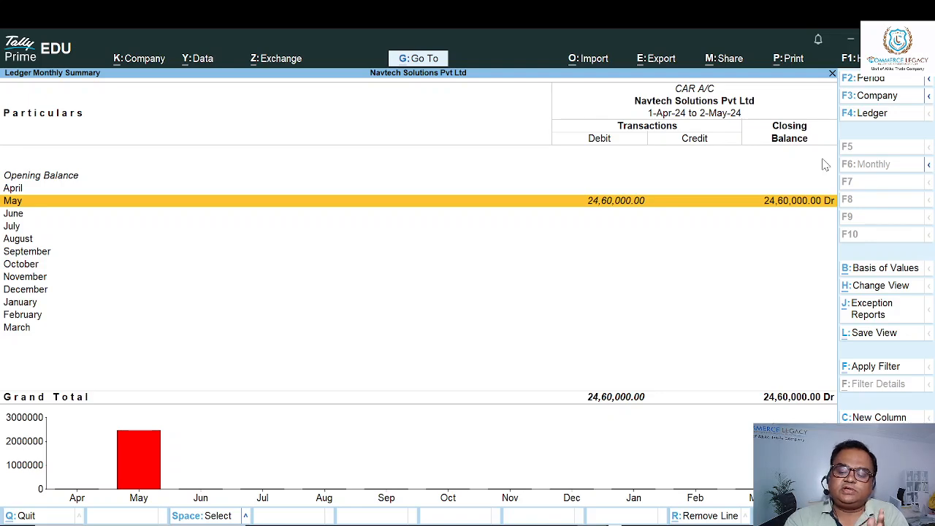
{"action": "key", "text": "Return"}
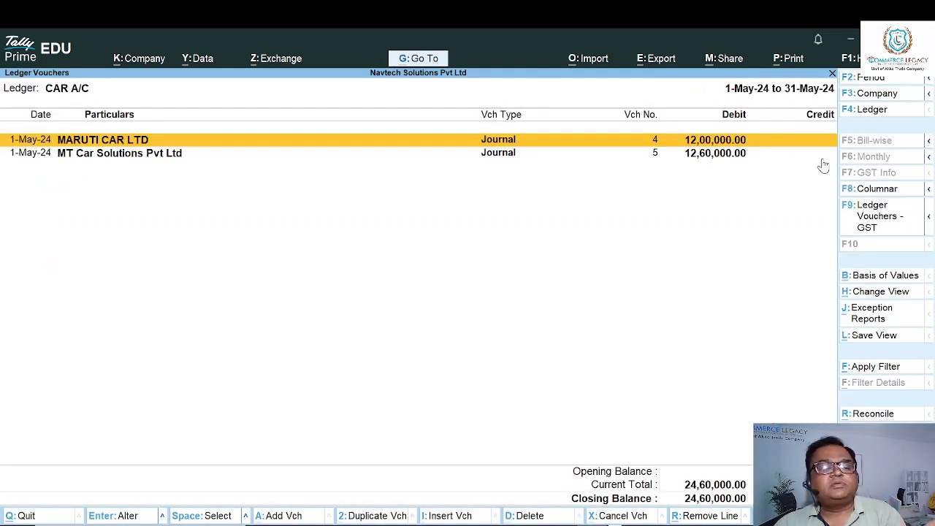
{"action": "key", "text": "alt+d"}
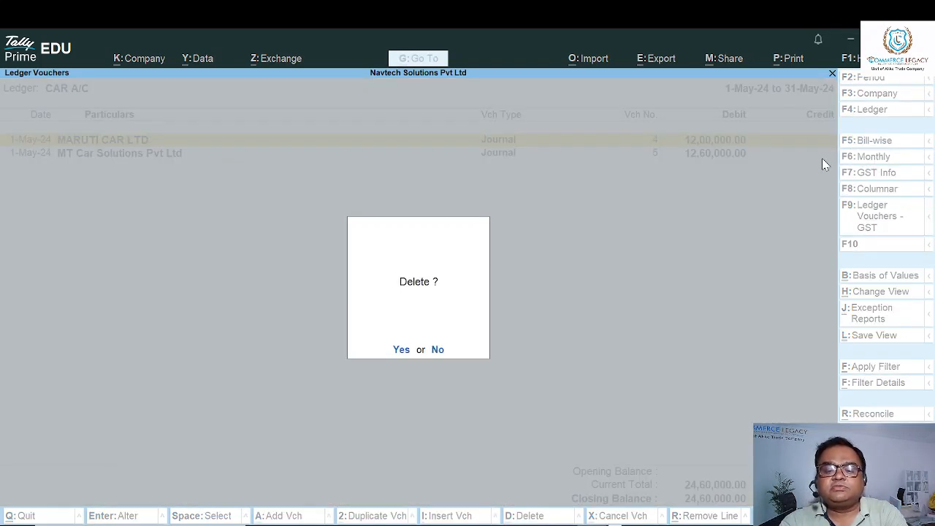
{"action": "key", "text": "y"}
{"action": "key", "text": "Escape"}
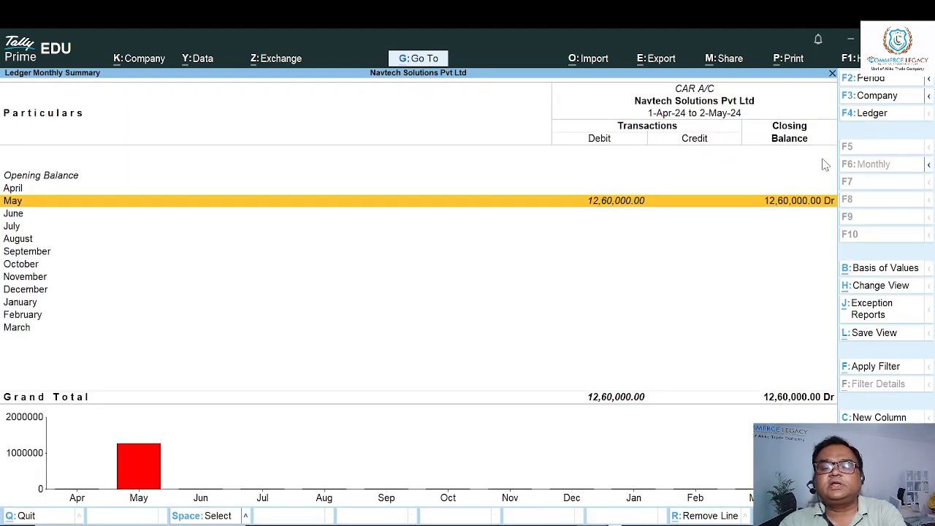
{"action": "key", "text": "Return"}
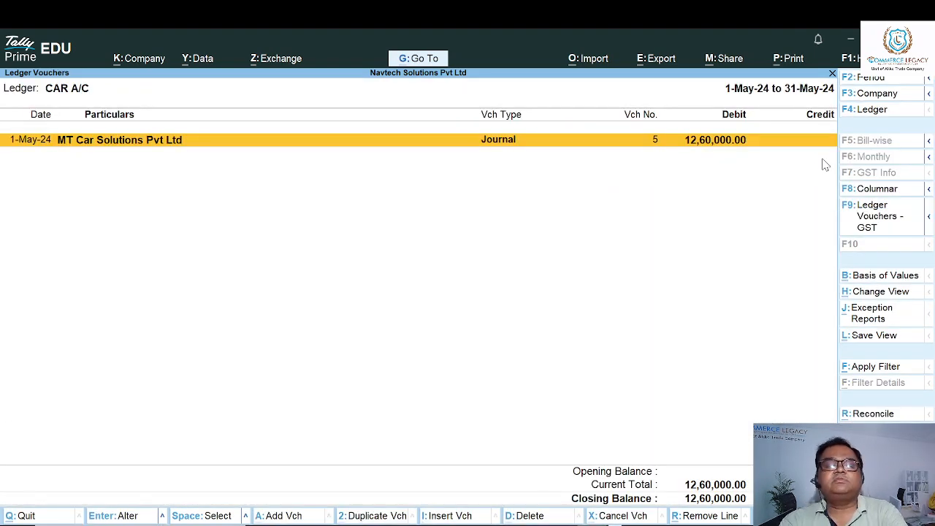